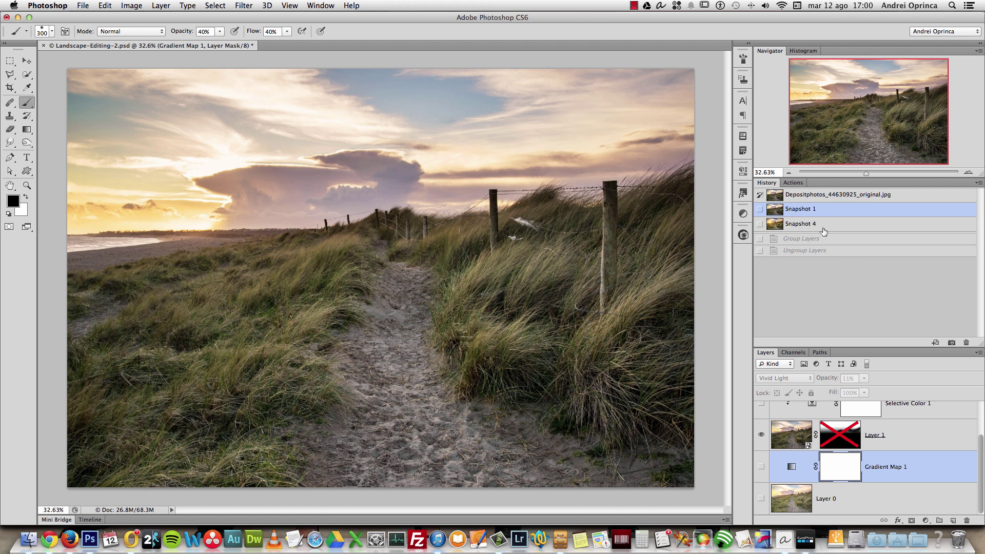
Compare the before and after versions in Snapshot 1 and Snapshot 4 and look through the finished image's layers
left_click(792, 224)
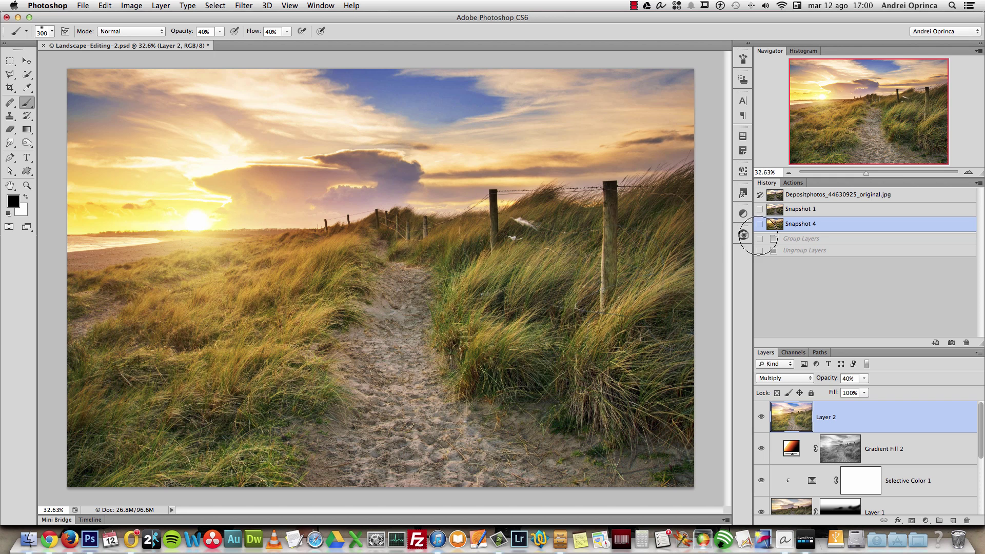
left_click(816, 210)
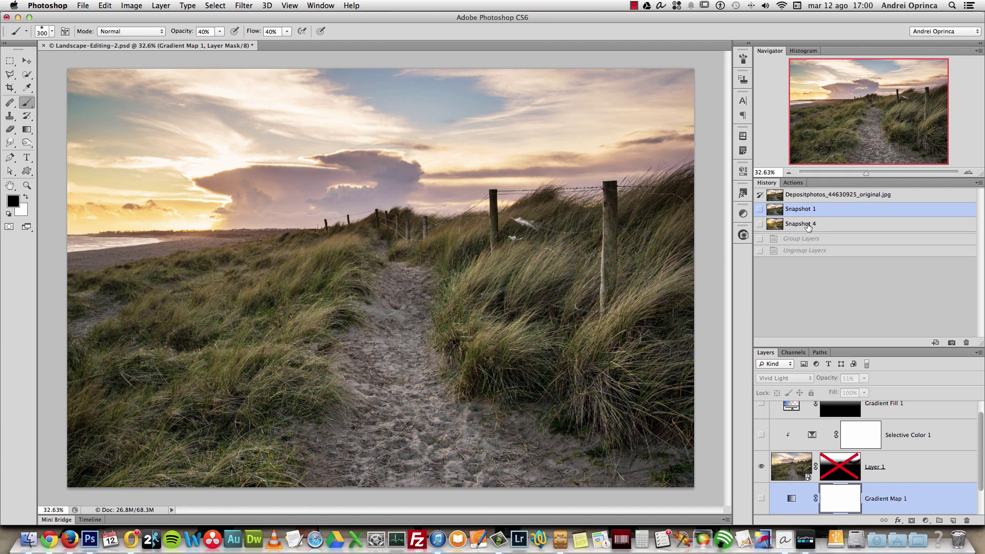
left_click(808, 224)
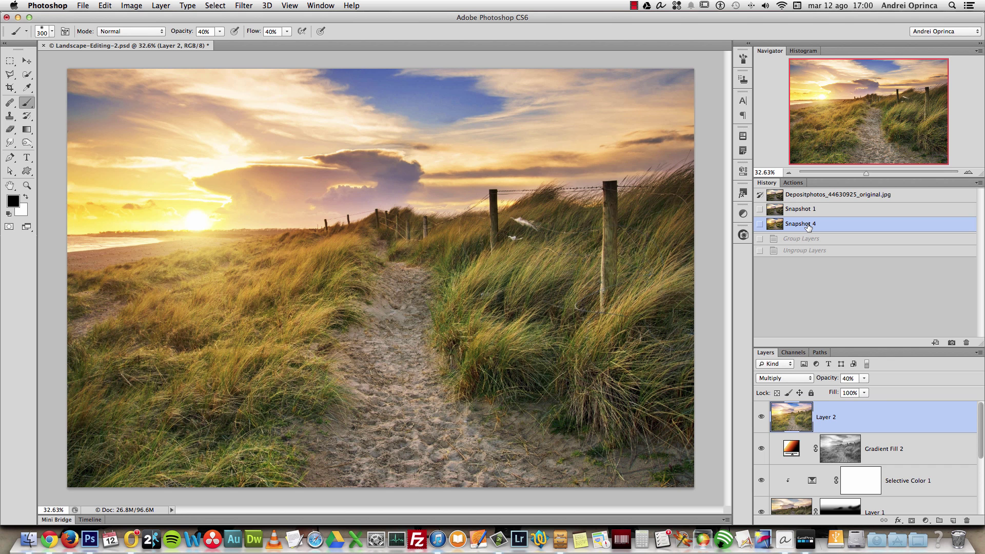
scroll(866, 418, "down", 3)
scroll(895, 462, "up", 3)
scroll(896, 469, "down", 3)
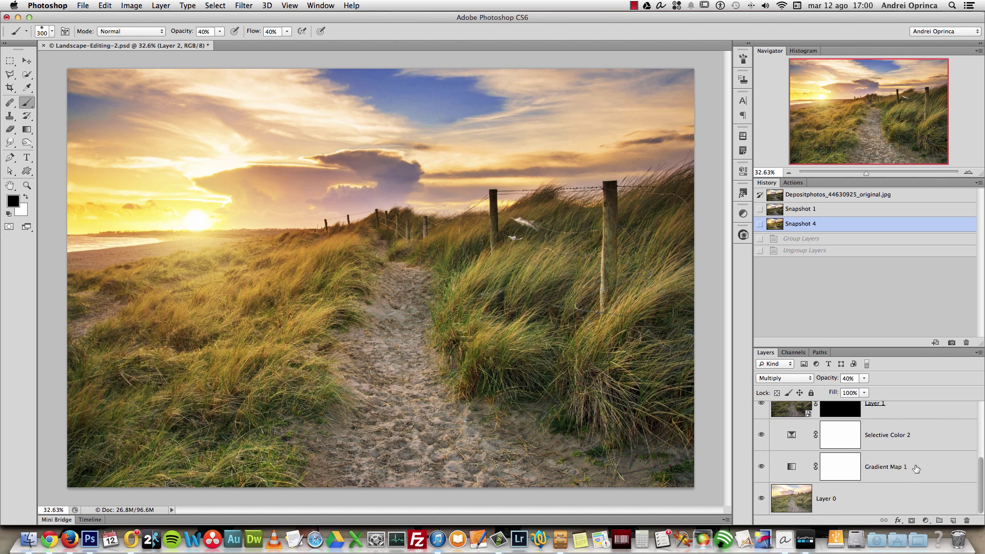
Reopen the recent file Depositphotos_44630925_original.jpg and switch to the Move tool
left_click(82, 6)
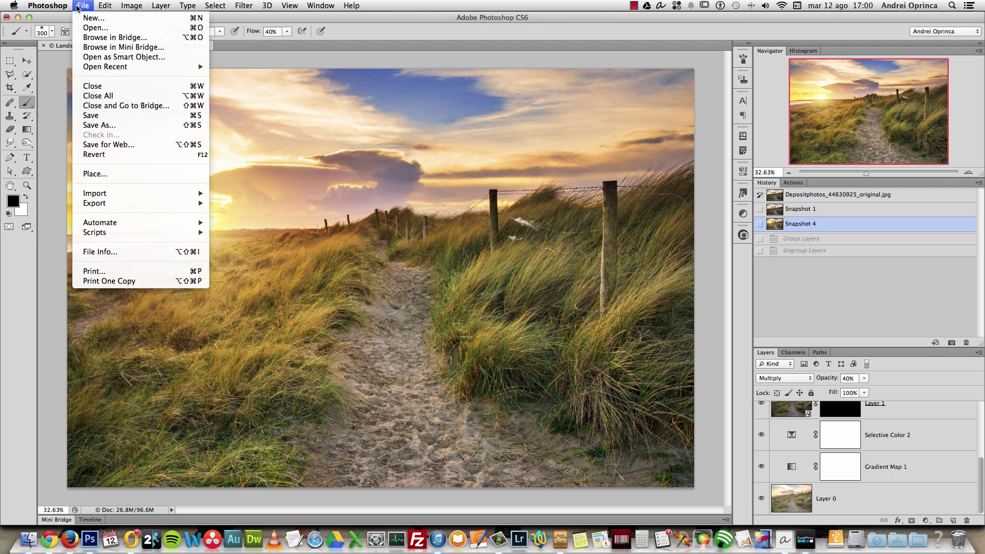
mouse_move(113, 67)
left_click(251, 72)
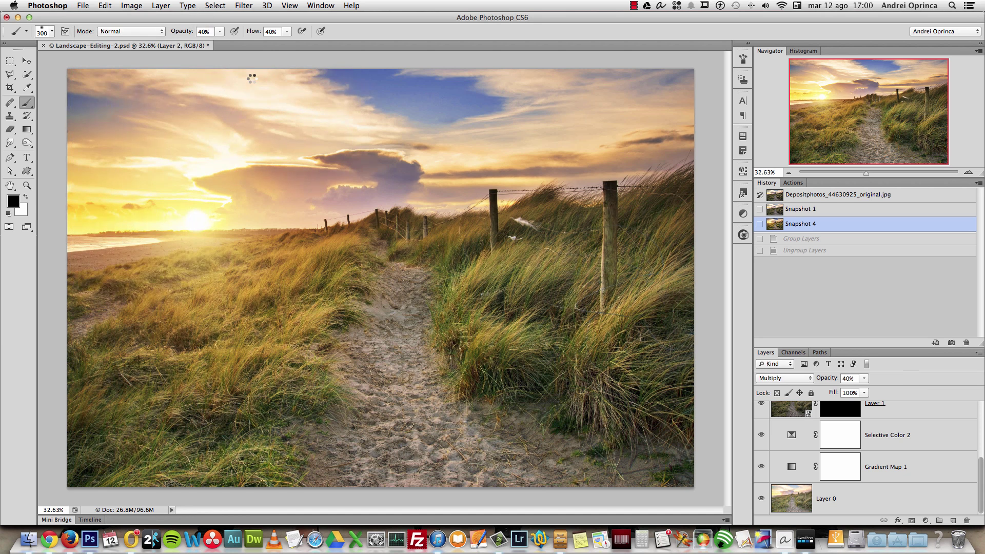
left_click(27, 59)
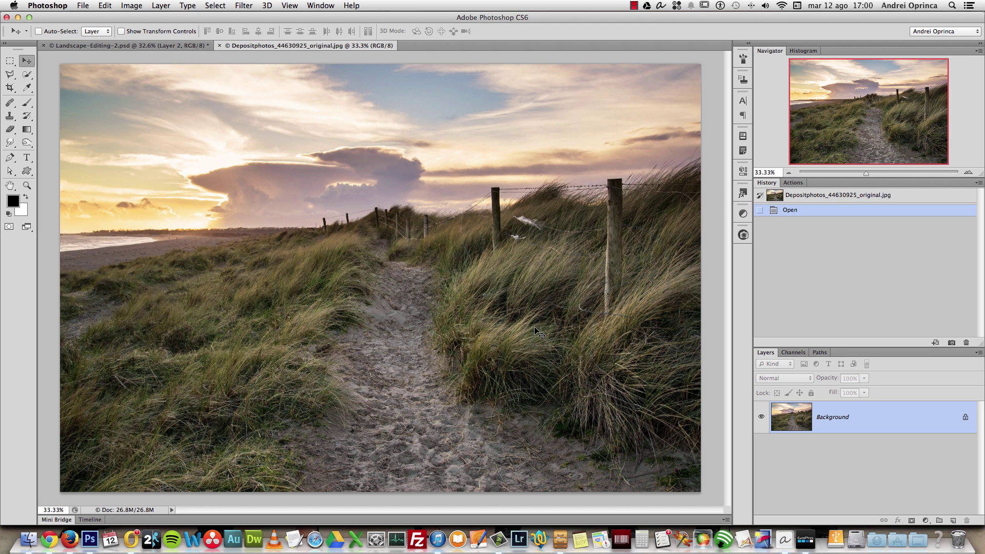
Convert the background into a regular layer and copy the entire canvas, leaving nothing selected
double_click(905, 427, "alt")
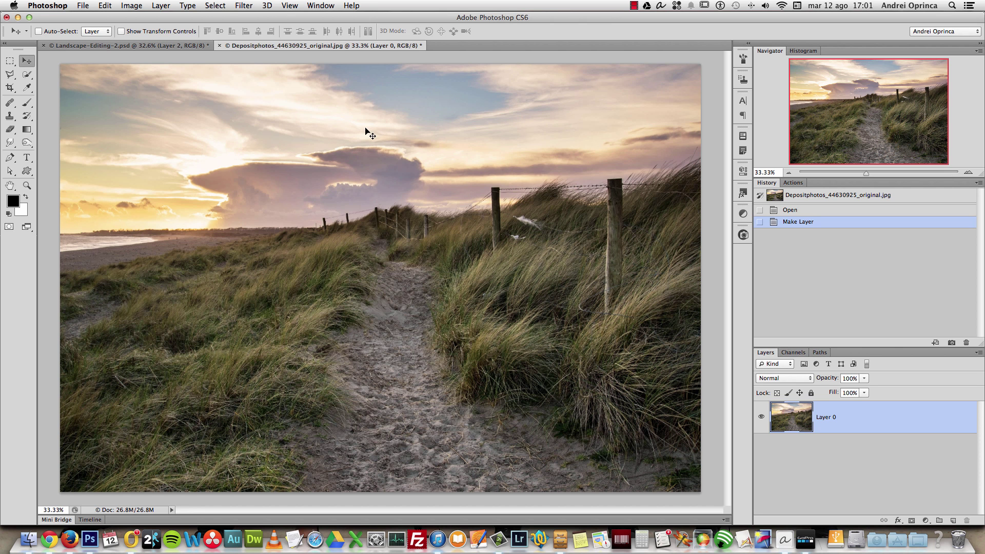
key("super+a")
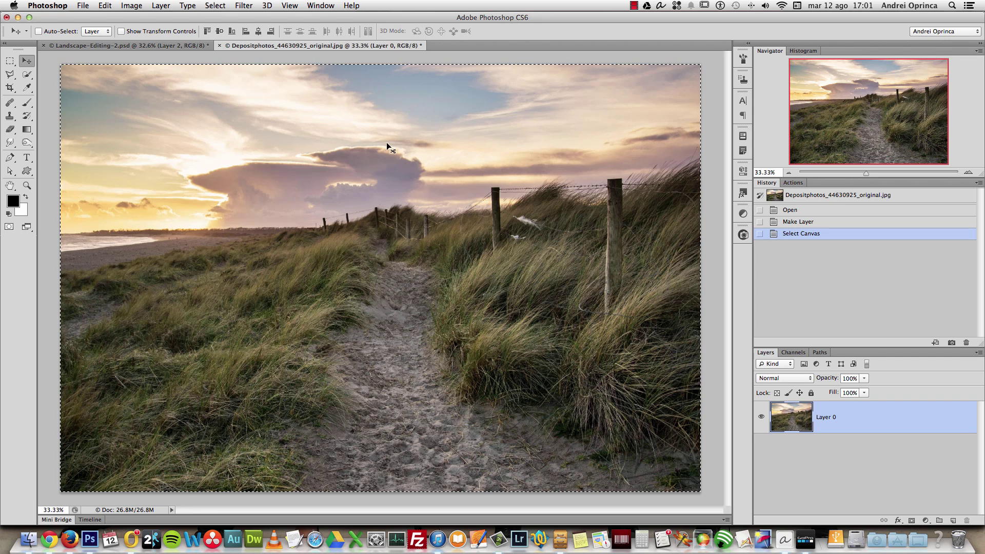
key("super+c")
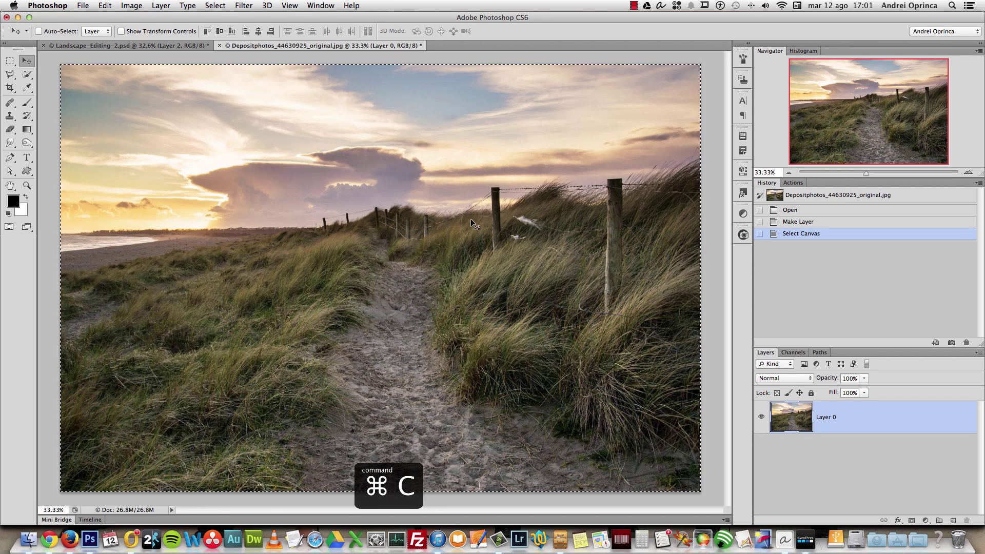
key("super+d")
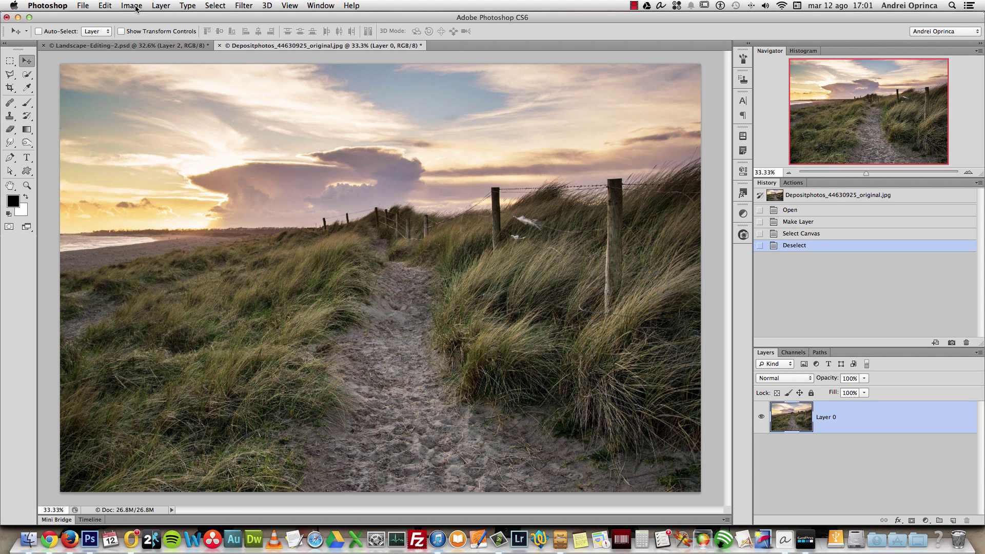
Start the HDR Toning adjustment on the photo and accept flattening the document
left_click(136, 6)
mouse_move(154, 38)
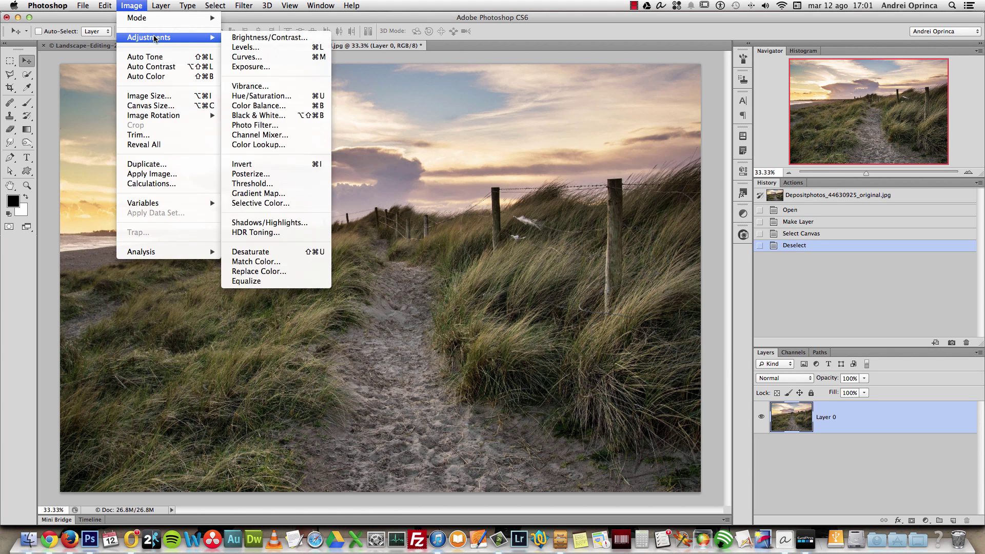
left_click(277, 233)
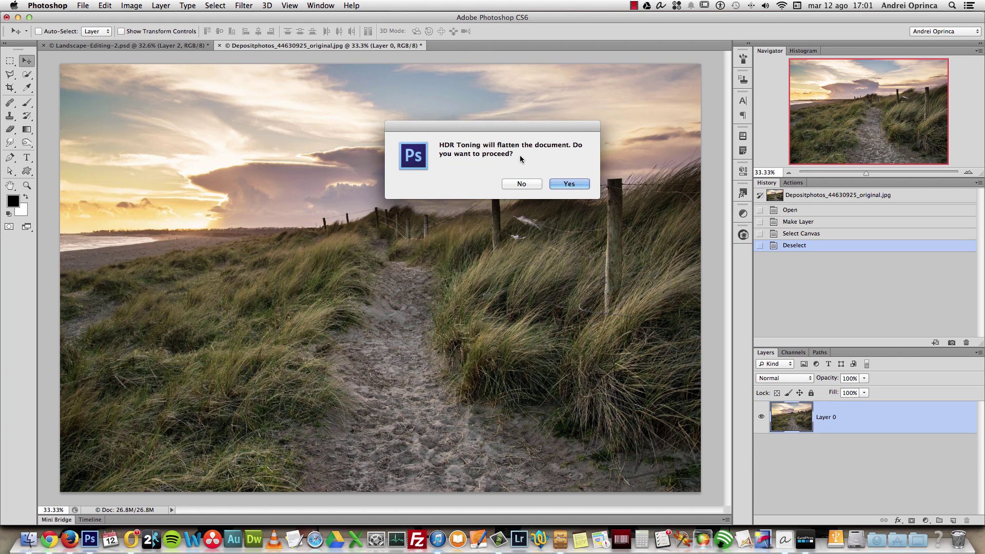
left_click(568, 183)
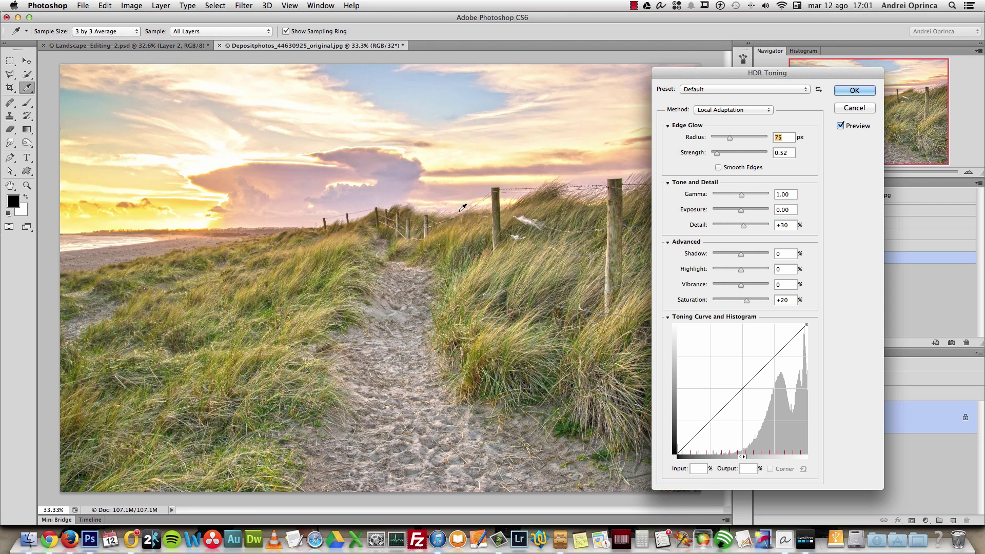
Try the Local Adaptation method with a gamma of 1.58 and a detail of -39%
left_click_drag(768, 73, 618, 57)
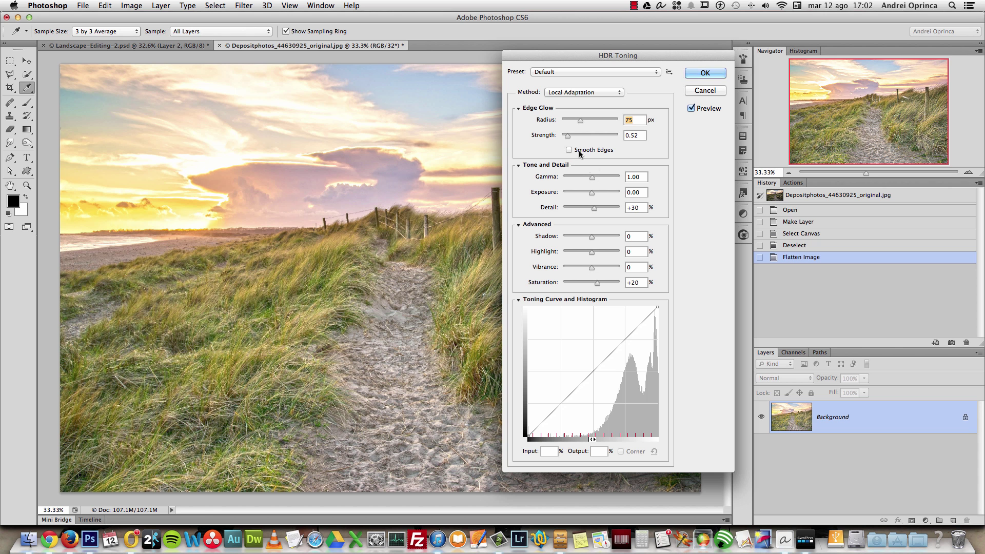
left_click_drag(591, 177, 580, 208)
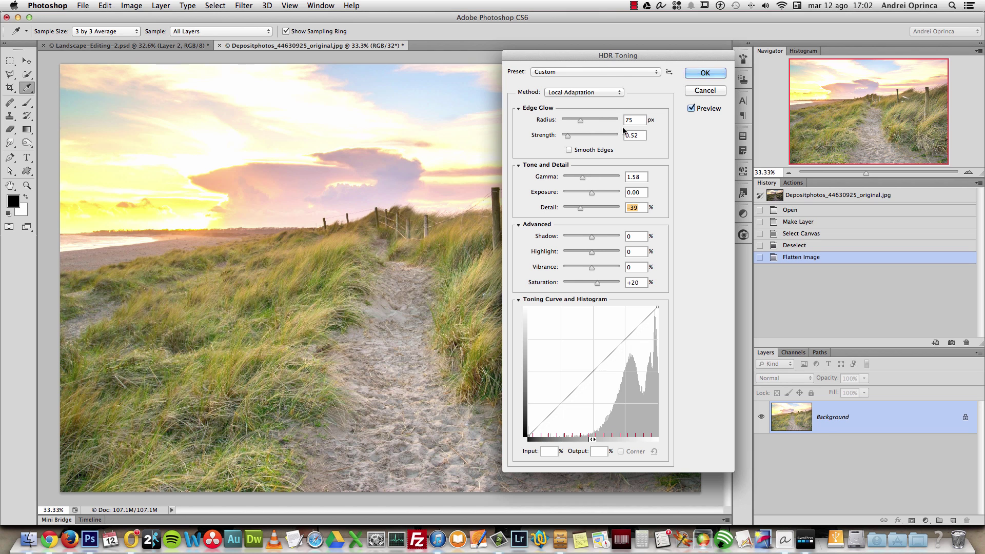
Switch the toning method to Exposure and Gamma, with exposure at +0.54 and gamma at 0.64
left_click(587, 93)
left_click(580, 72)
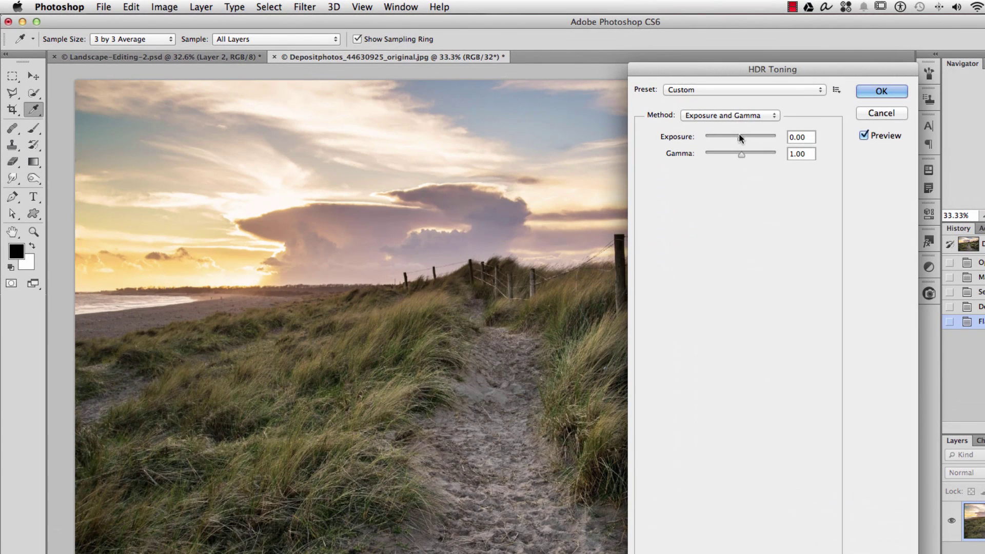
left_click_drag(738, 136, 750, 155)
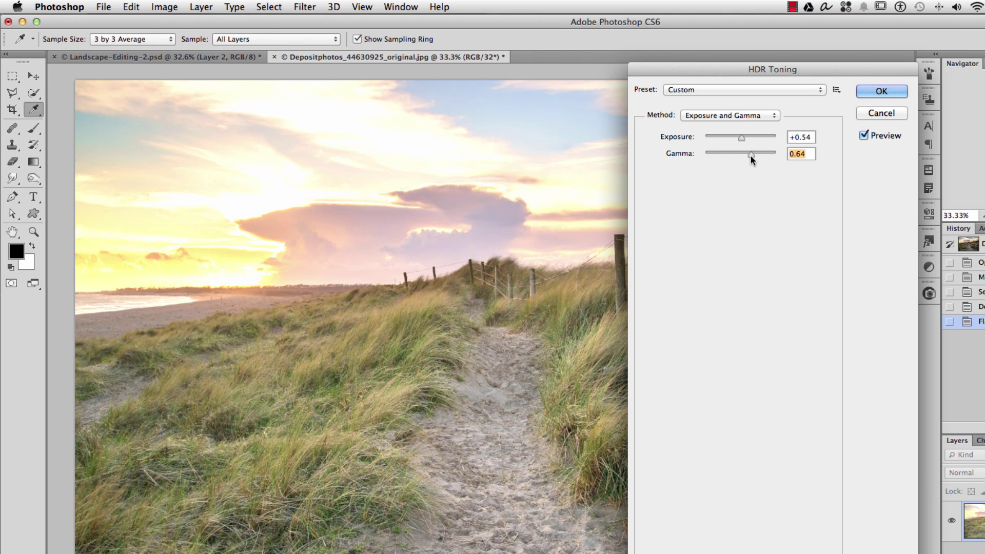
left_click_drag(822, 75, 984, 95)
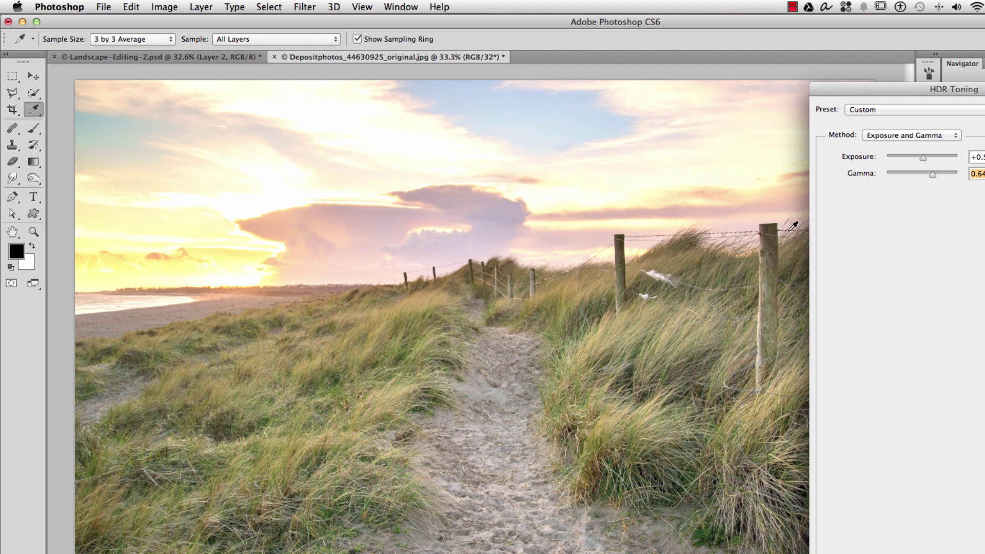
left_click_drag(923, 157, 925, 159)
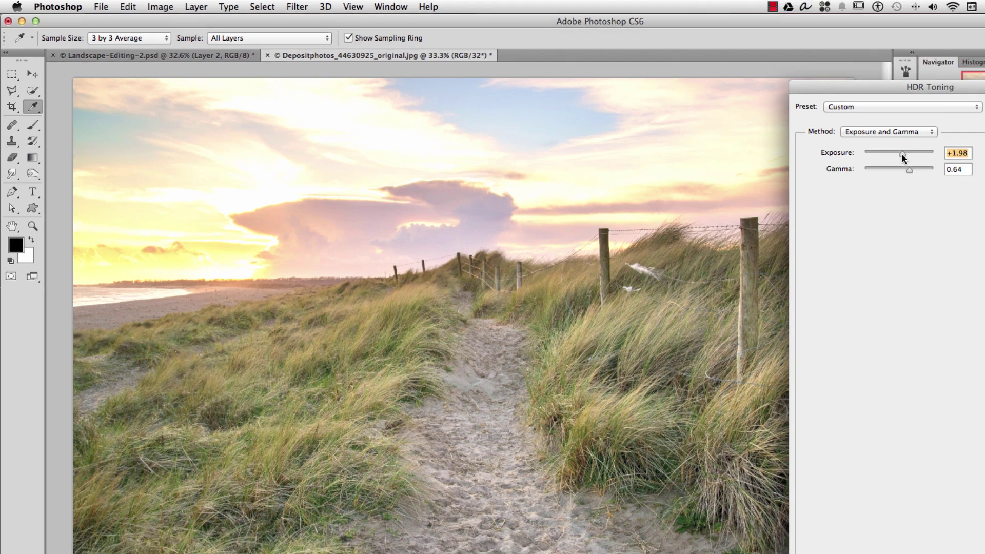
left_click_drag(738, 127, 746, 139)
Compare the image with and without the preview, then apply the HDR toning with an exposure of +0.54
left_click(836, 124)
left_click(836, 124)
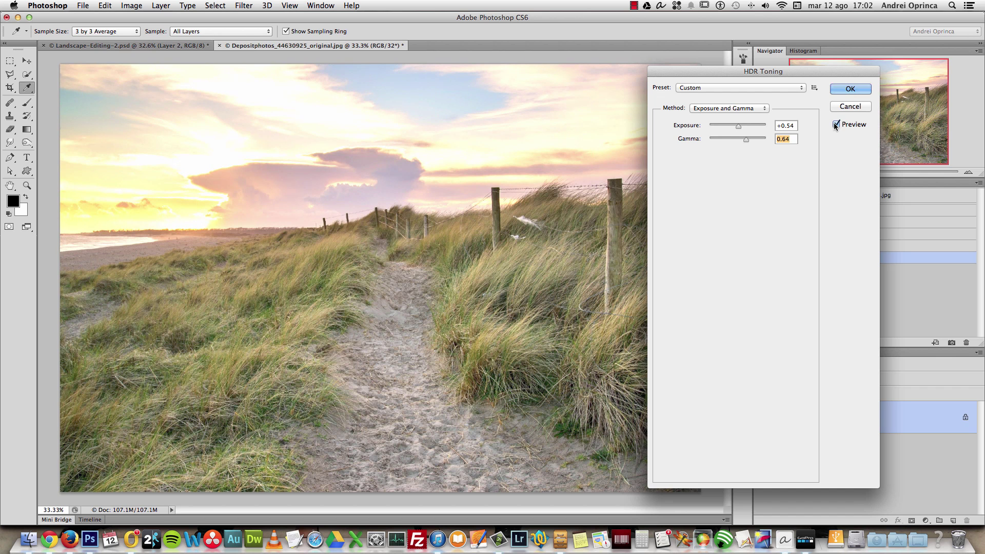
left_click(789, 125)
key("BackSpace")
type("4")
left_click(850, 89)
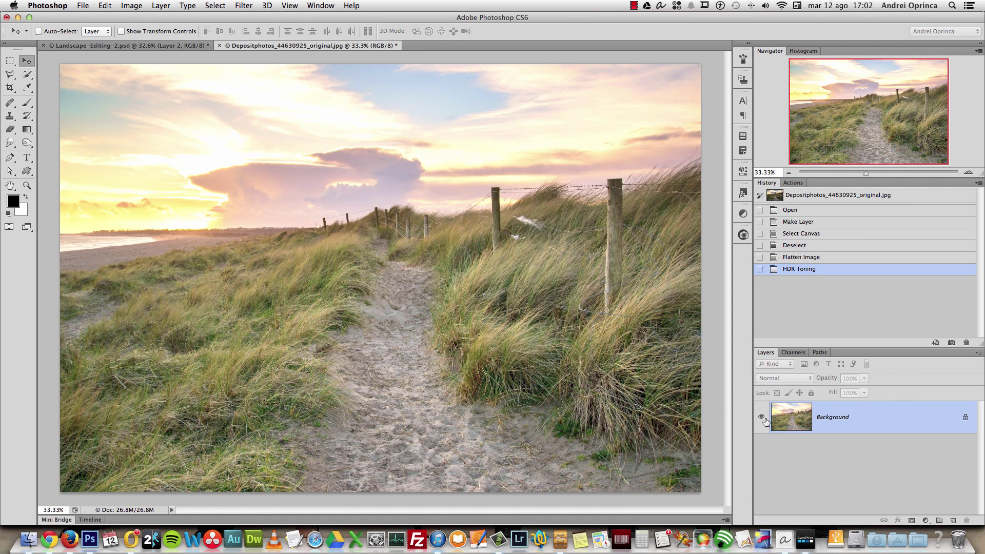
Convert the toned background into a regular layer and name it HDR
double_click(837, 425)
key("Escape")
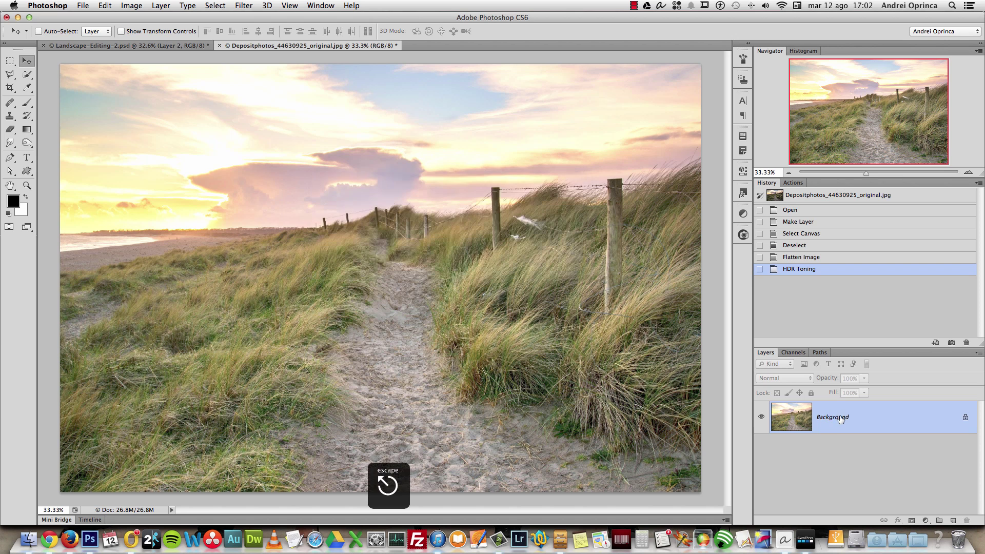
double_click(838, 420)
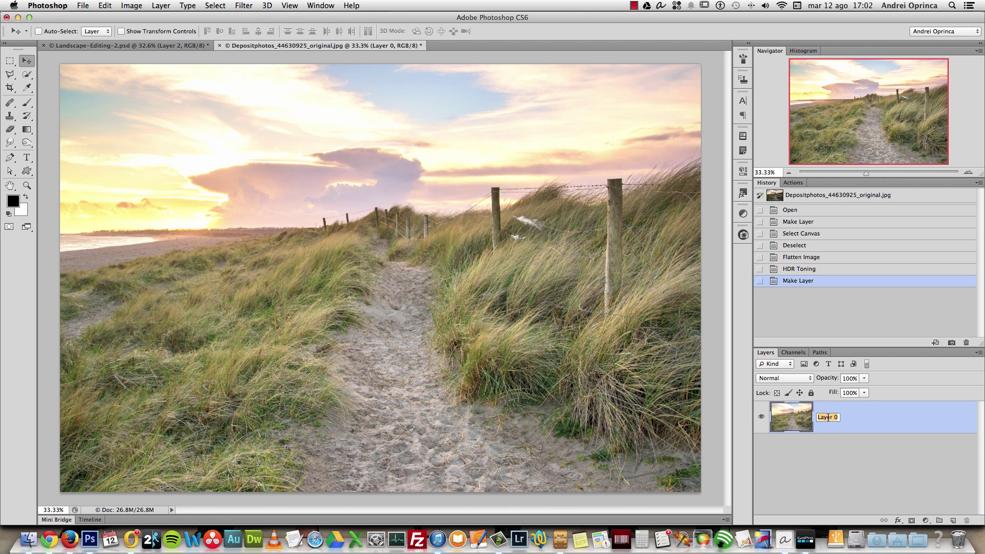
type("HDR")
key("Return")
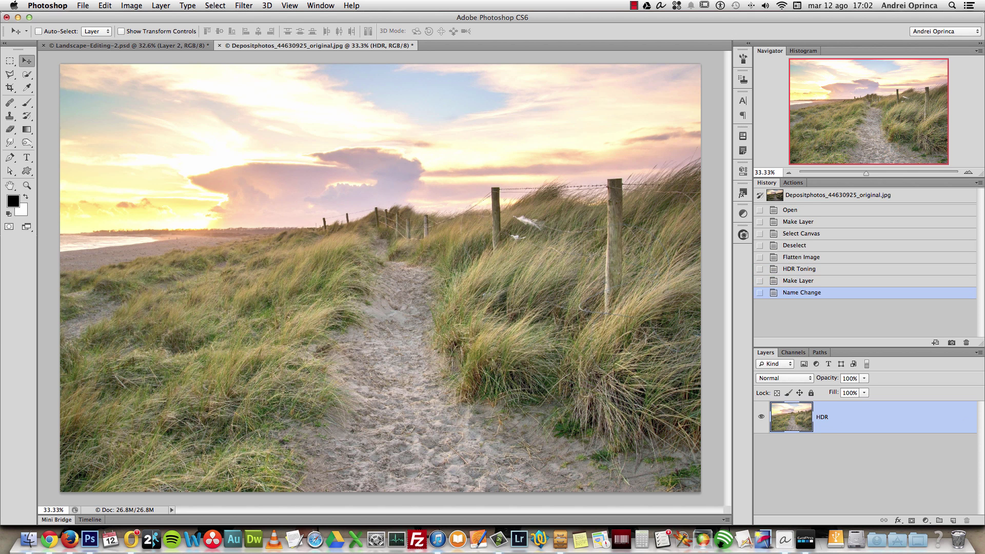
Paste the copied untoned photo as a new layer above HDR and rename it original
key("super+v")
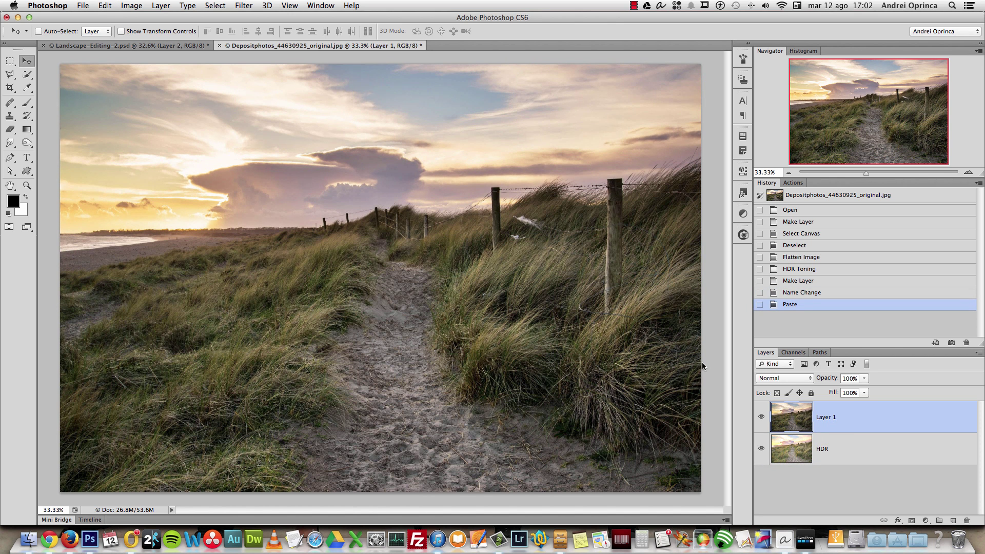
double_click(824, 416)
type("original")
key("Return")
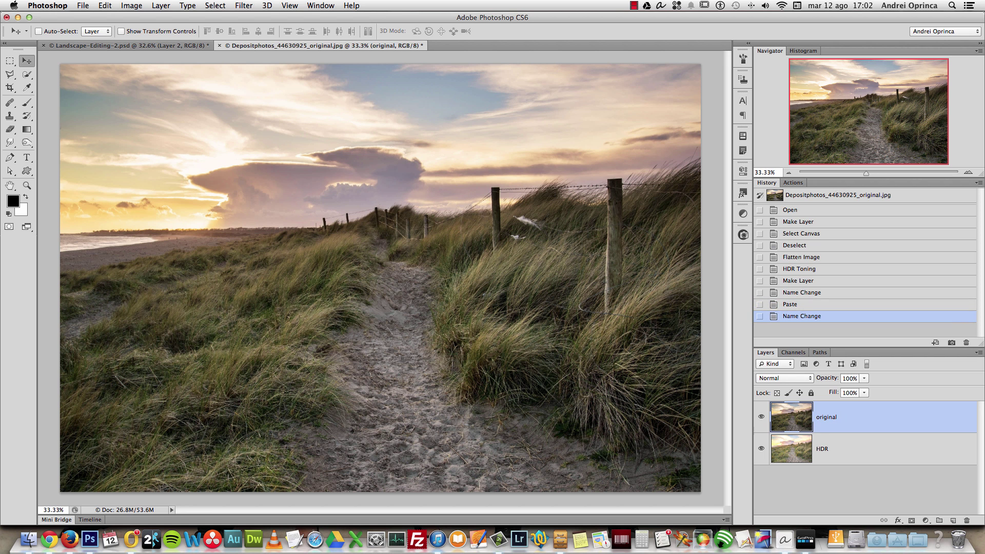
Add a layer mask to the original layer and set the Gradient tool to the Foreground to Background preset
left_click(912, 519)
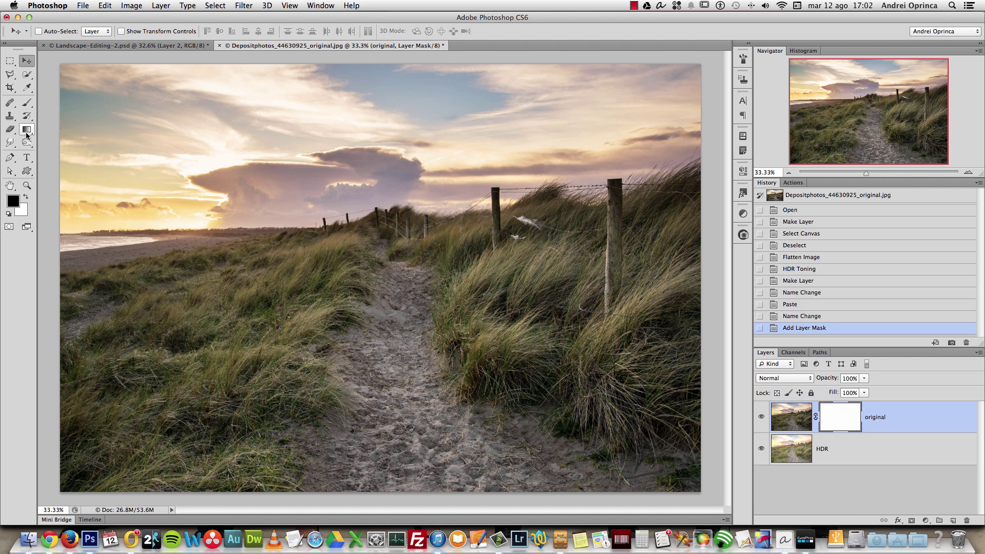
left_click(27, 132)
left_click(51, 31)
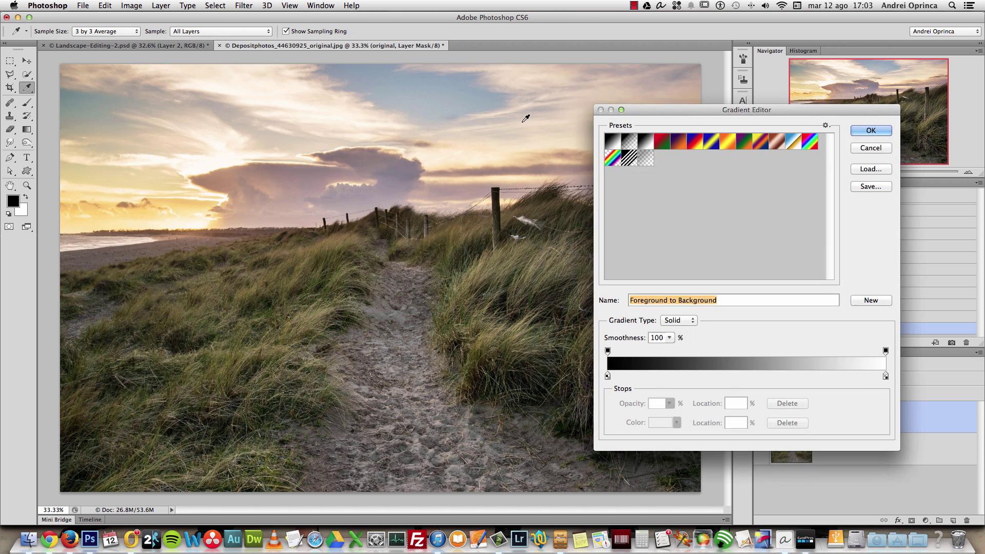
left_click(871, 130)
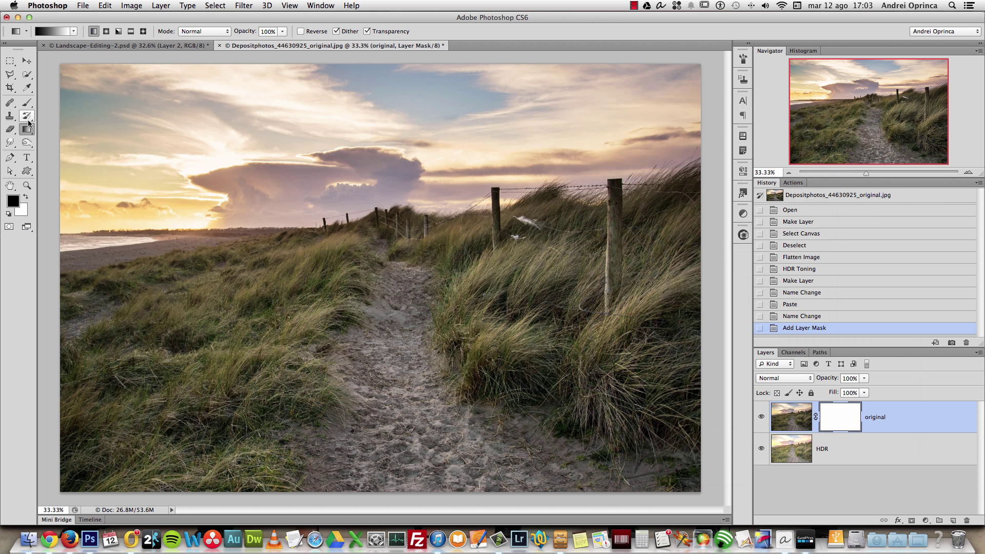
Draw a reversed vertical gradient on the mask from the clouds to just below the horizon, keeping the original sky over the HDR ground
left_click_drag(419, 166, 419, 279)
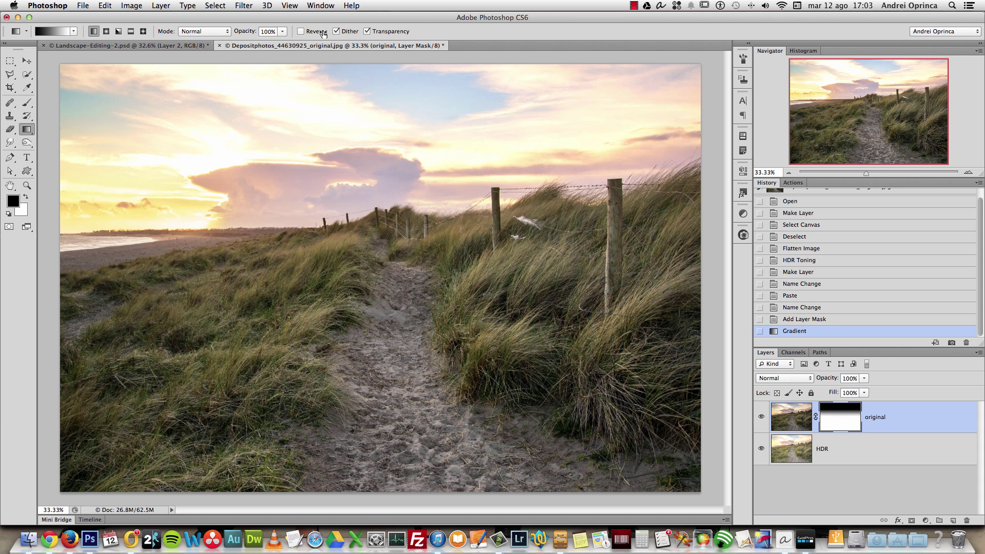
left_click(300, 31)
left_click_drag(414, 152, 411, 289)
left_click_drag(410, 157, 411, 259)
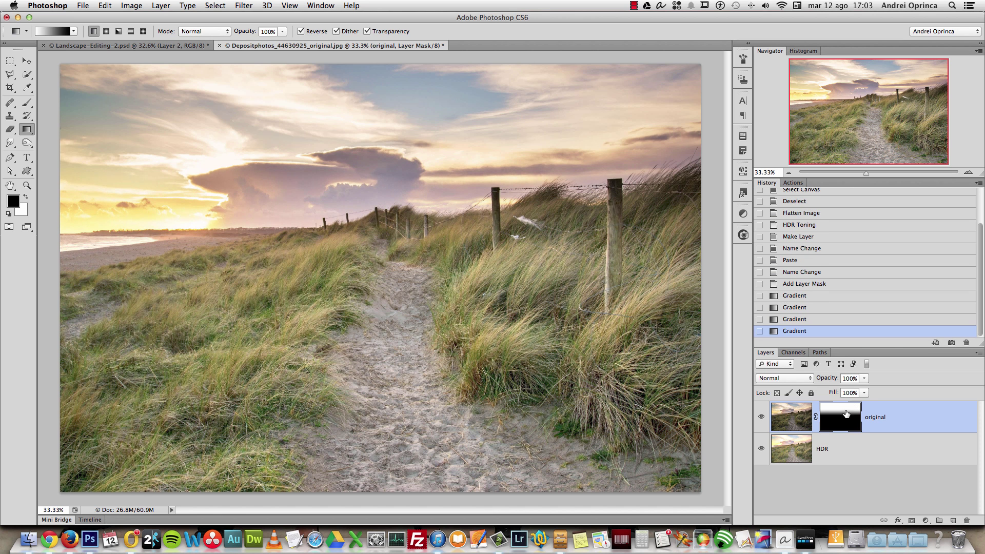
Paint black with the Brush at 50% opacity on the original layer's mask, along the grass tops and fence posts below the sky
left_click(27, 102)
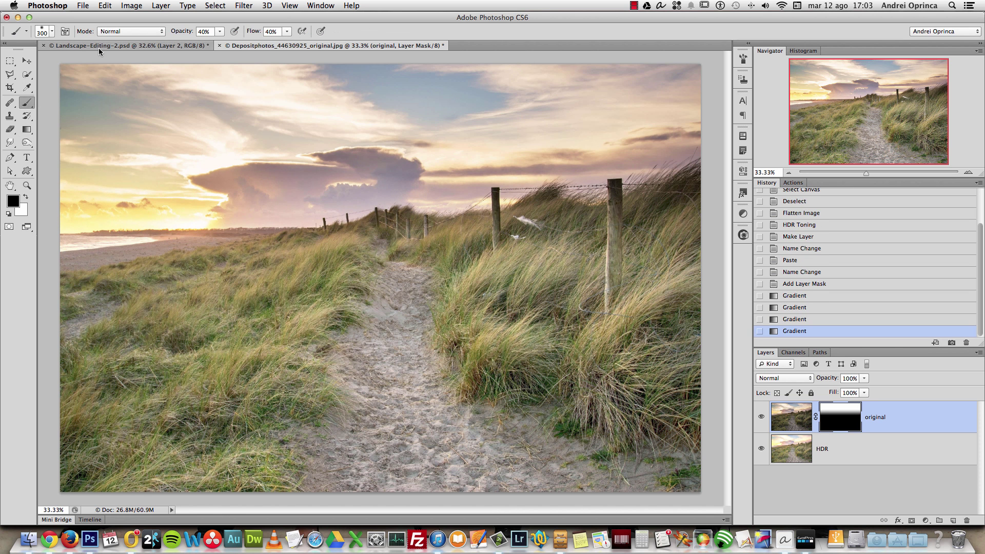
left_click(207, 32)
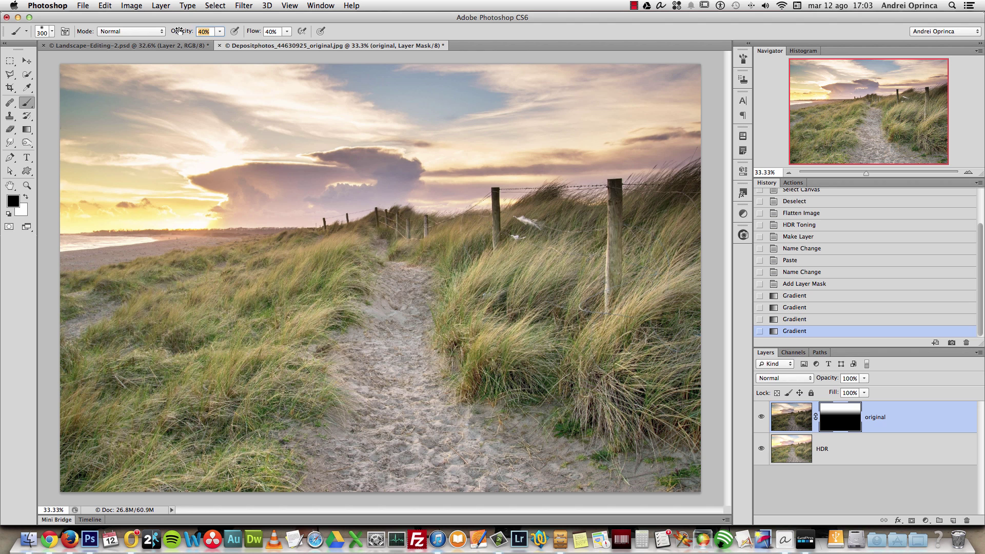
type("50")
key("Escape")
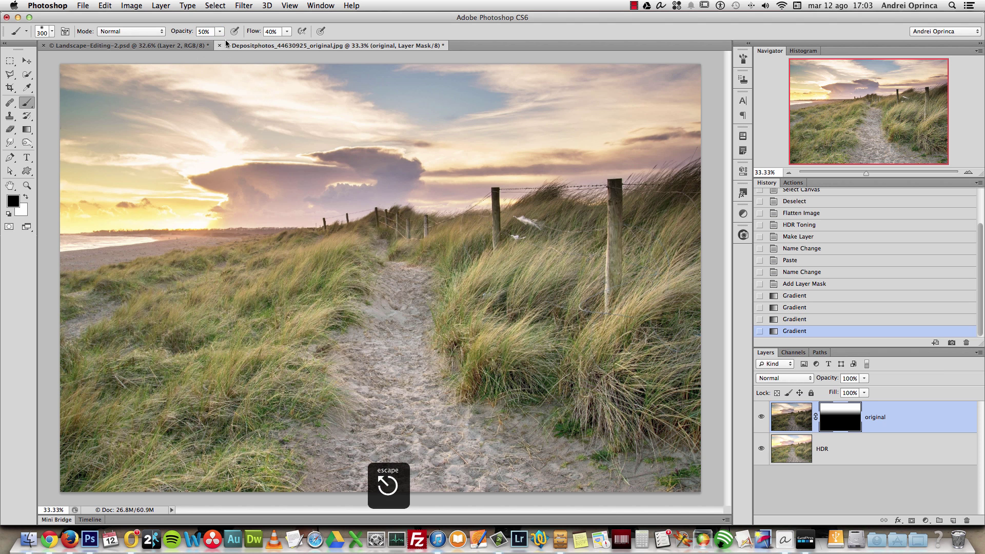
left_click_drag(677, 189, 677, 196)
left_click(590, 203)
left_click_drag(606, 211, 533, 200)
left_click(513, 195)
key("bracketright")
key("bracketright")
left_click_drag(471, 221, 392, 231)
key("bracketleft")
key("bracketleft")
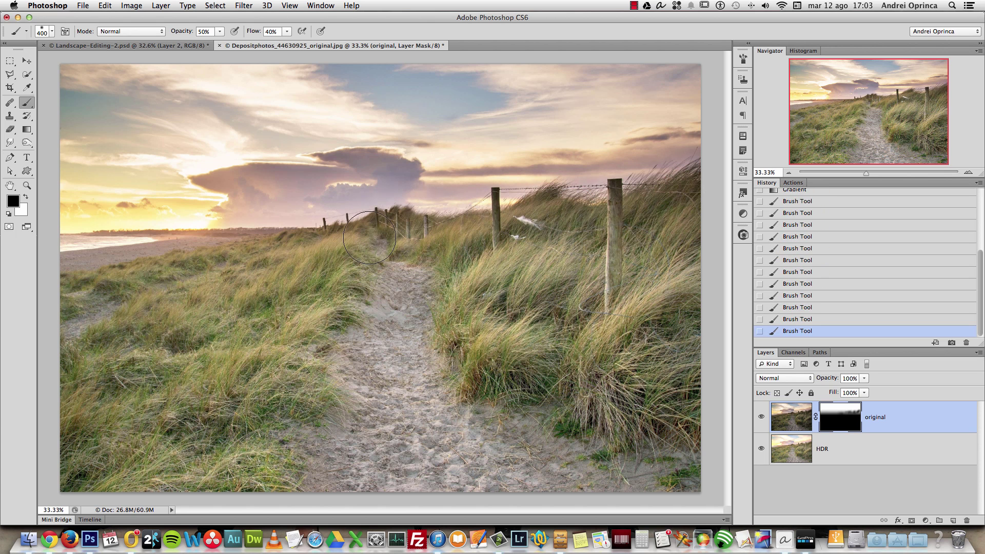
left_click(369, 226)
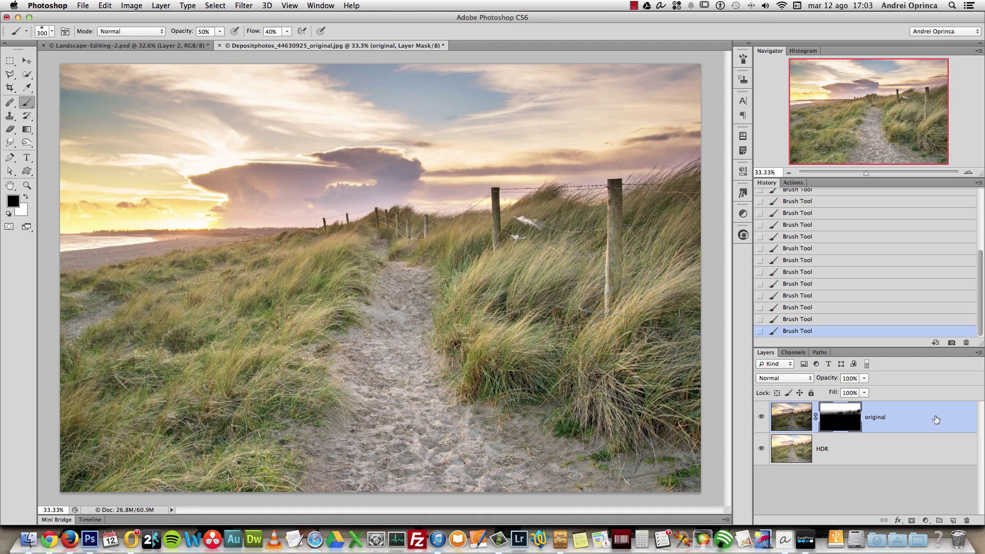
Compare the image with the original layer's mask disabled and enabled, and view the mask on its own
left_click(849, 415, "shift")
left_click(849, 415, "shift")
left_click(849, 415, "alt")
left_click(849, 416, "alt")
left_click(849, 416, "shift")
left_click(849, 416, "shift")
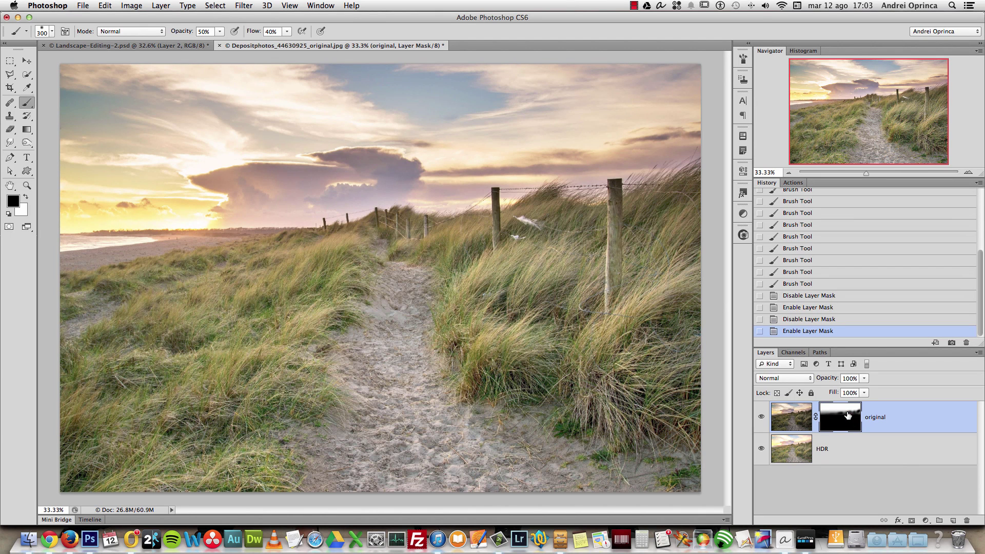
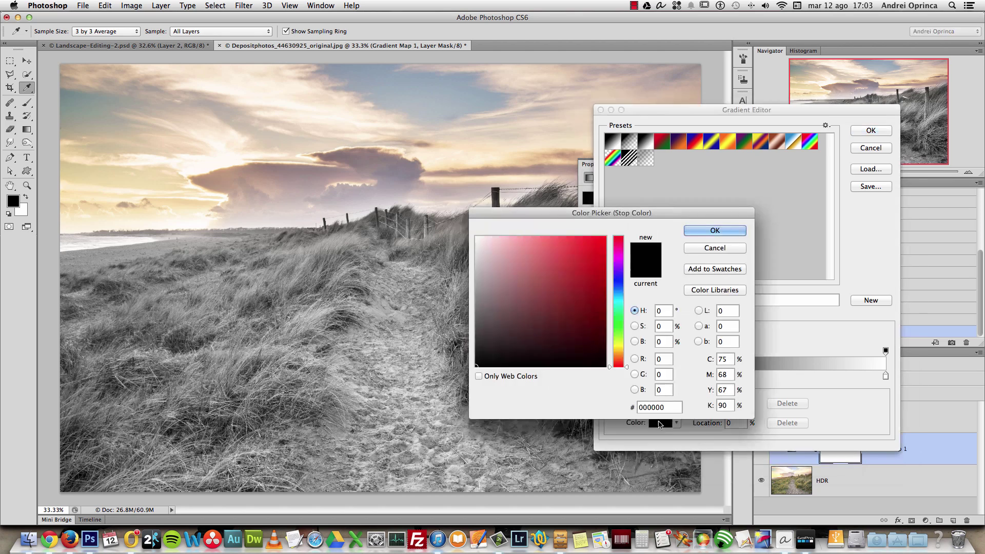
Set the Gradient Map's black colour stop at location 0% to the dark blue 041a27
left_click_drag(619, 216, 744, 113)
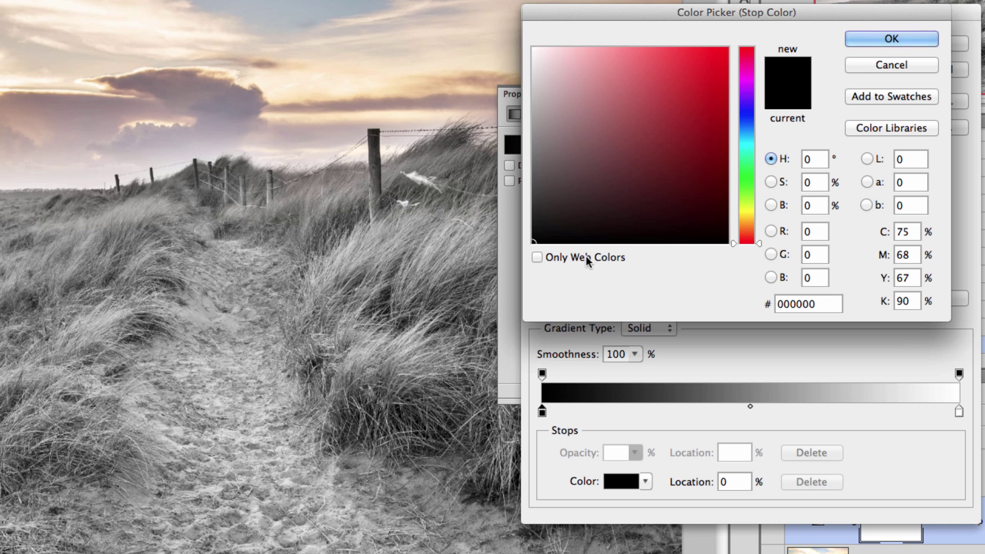
left_click_drag(824, 306, 735, 299)
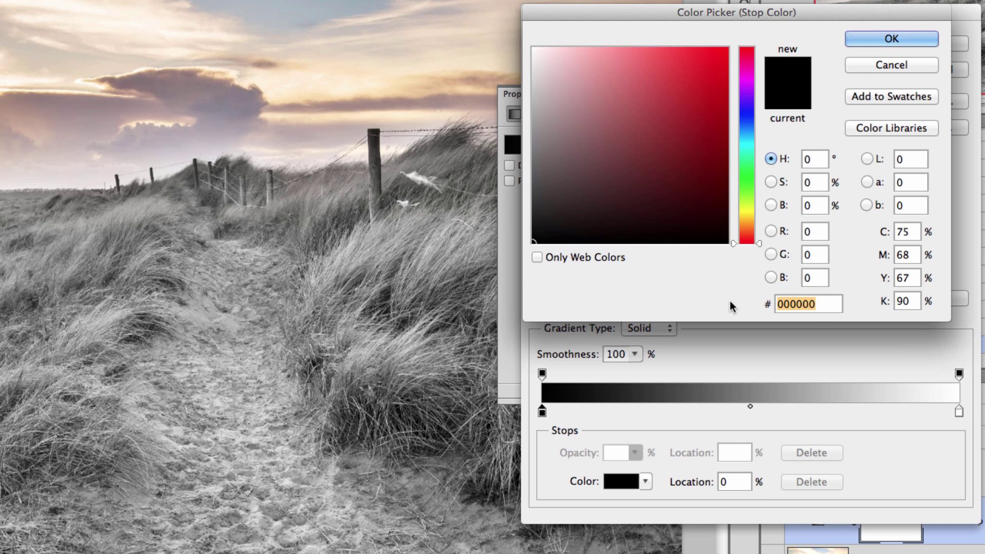
type("041a")
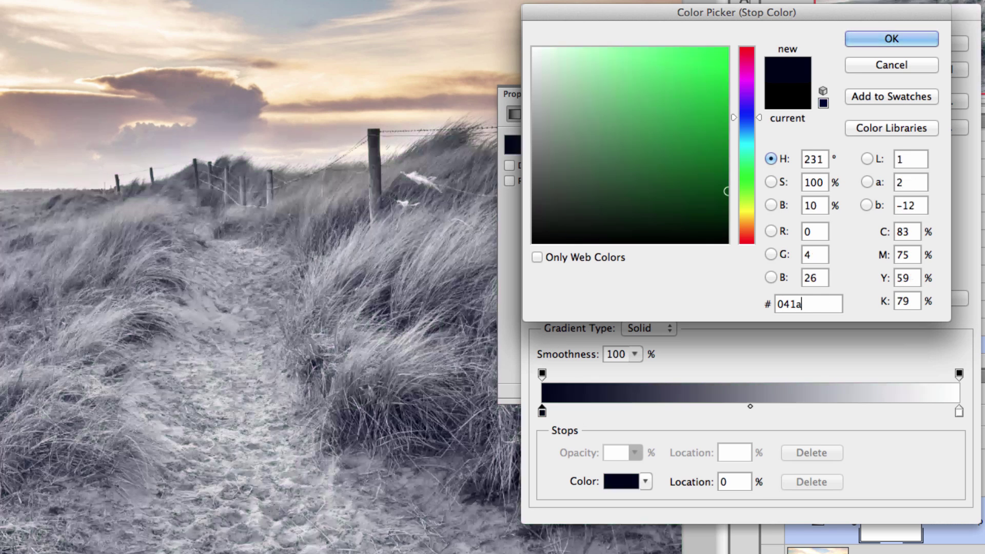
type("27")
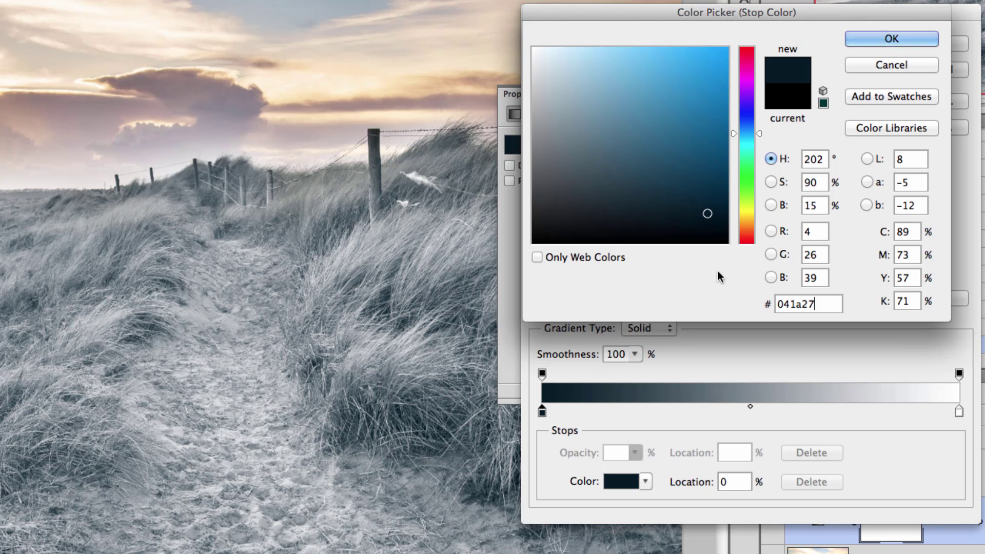
left_click(892, 41)
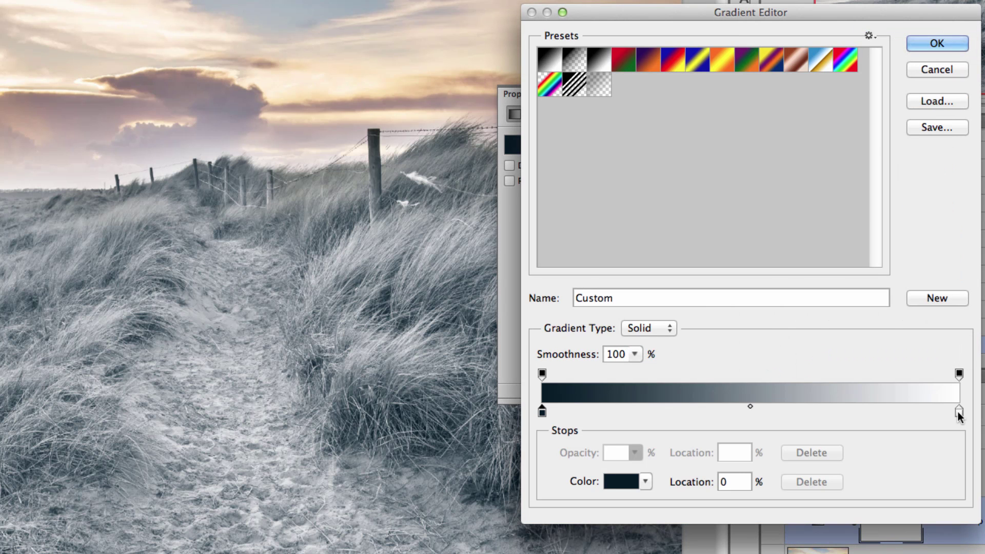
Set the Gradient Map's white colour stop at location 100% to the warm orange d49d69 and accept the gradient
left_click(959, 411)
left_click(618, 484)
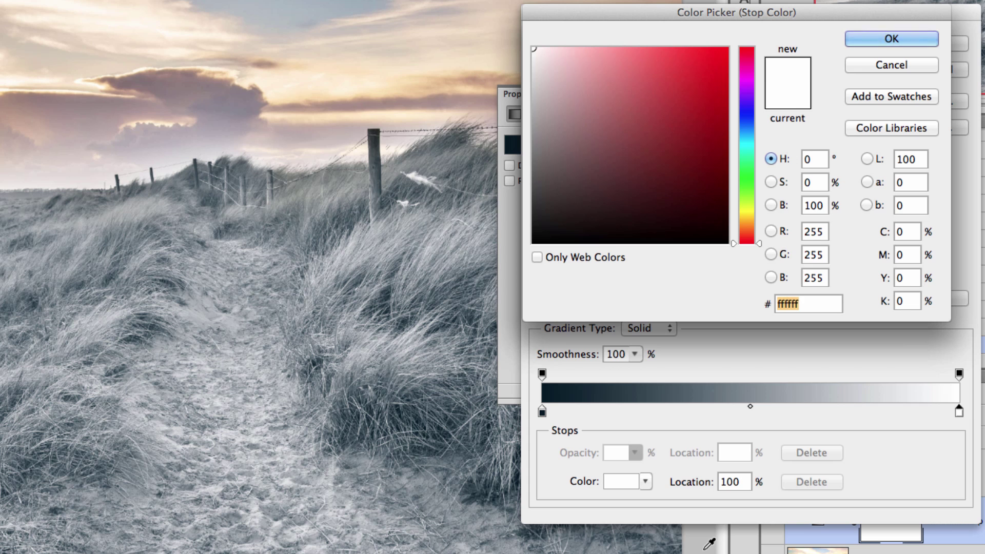
type("d49d69")
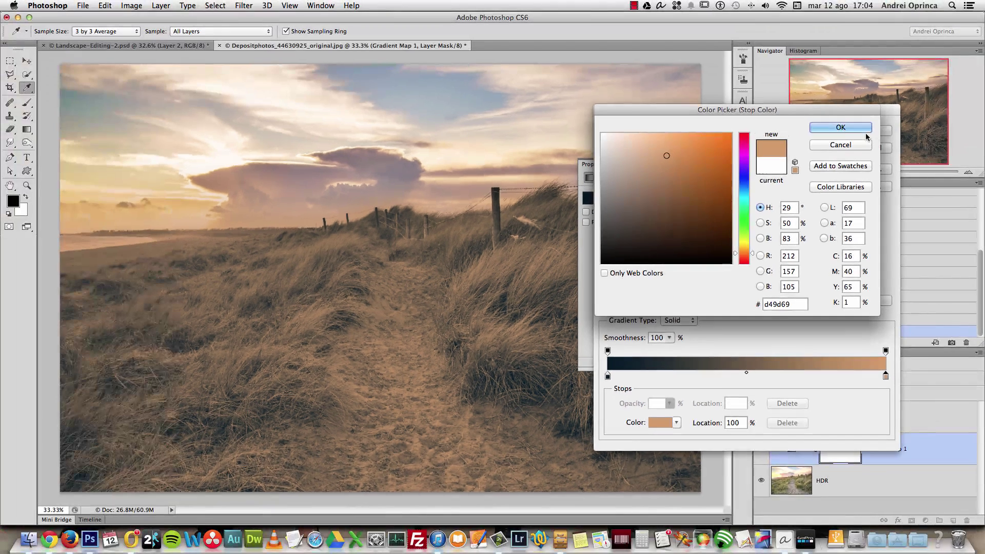
left_click(873, 69)
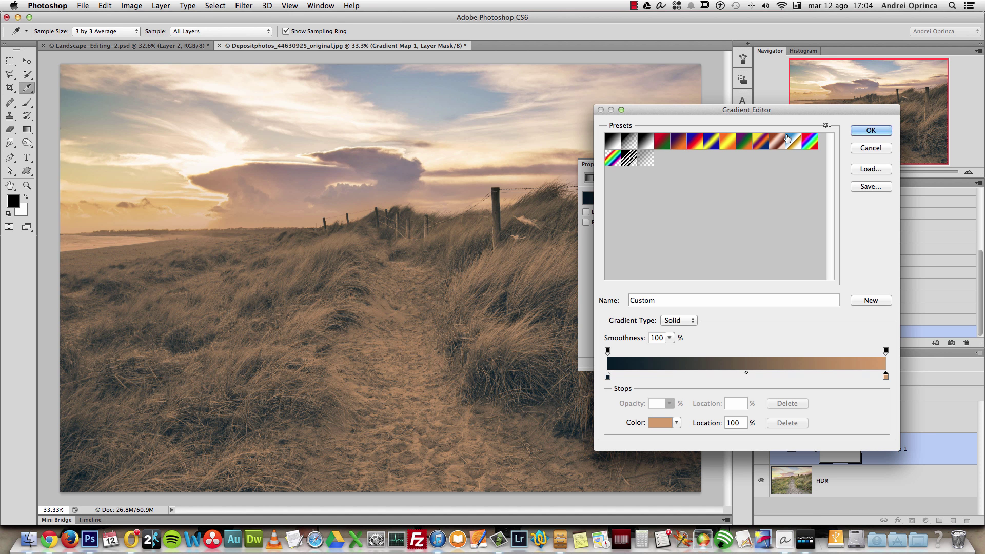
left_click(872, 131)
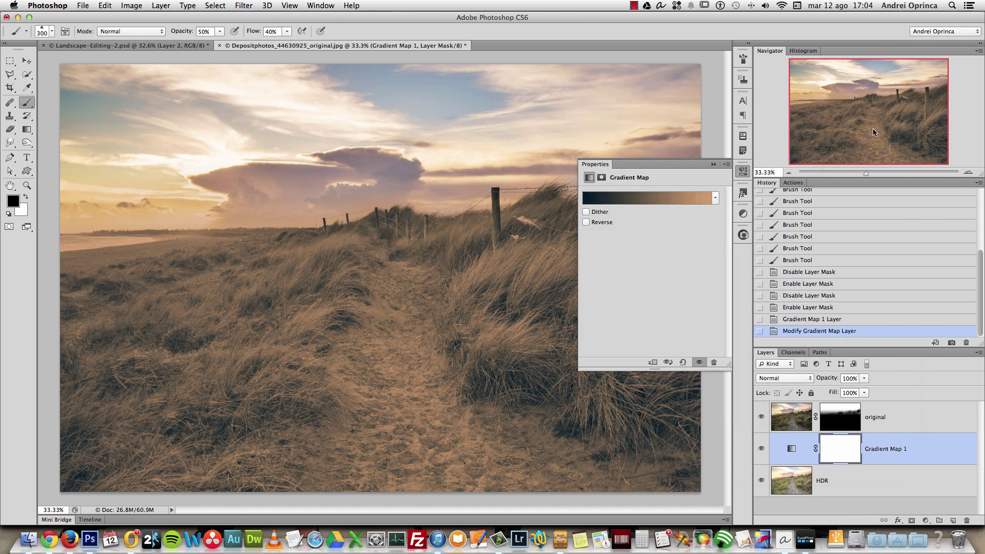
left_click(713, 164)
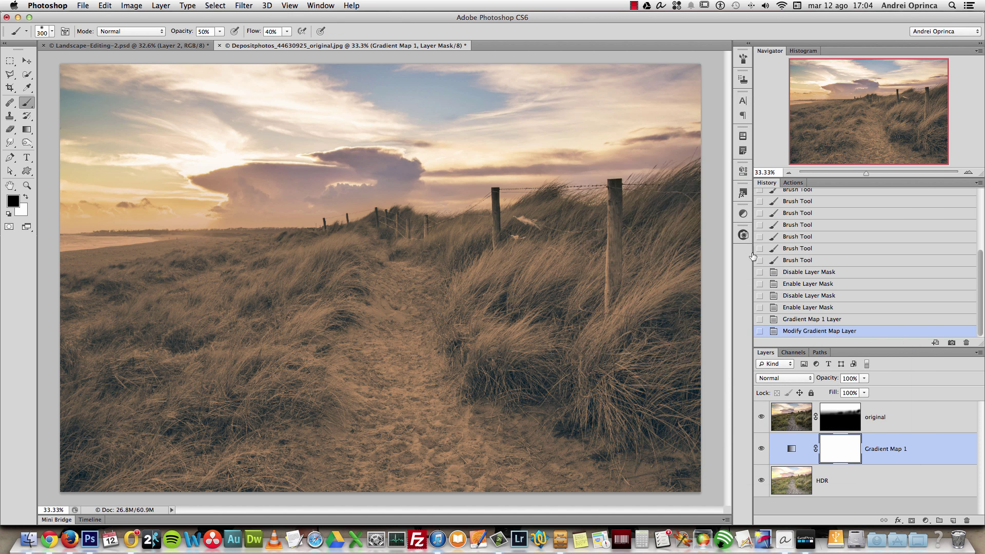
Try the Linear Light blend mode on the Gradient Map layer
left_click(788, 380)
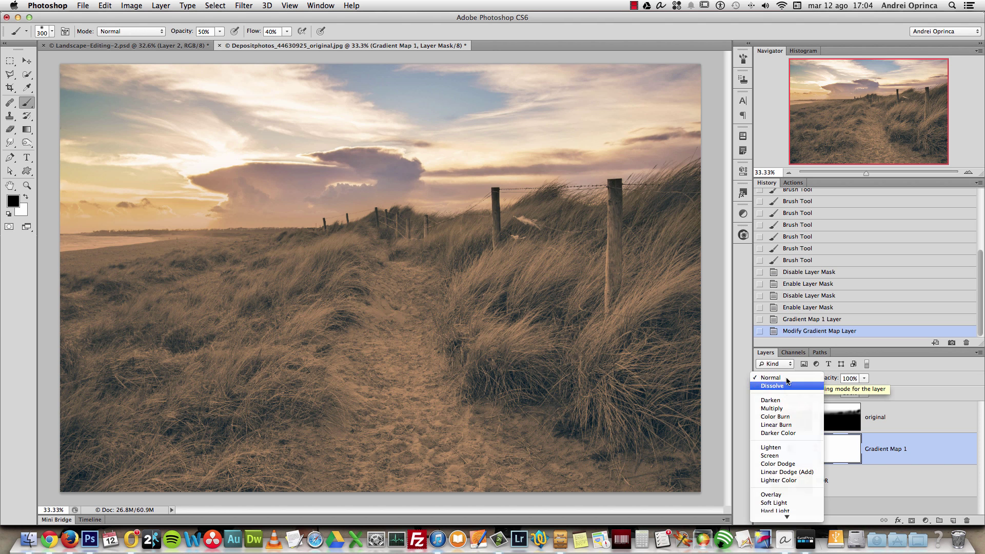
scroll(792, 495, "down", 3)
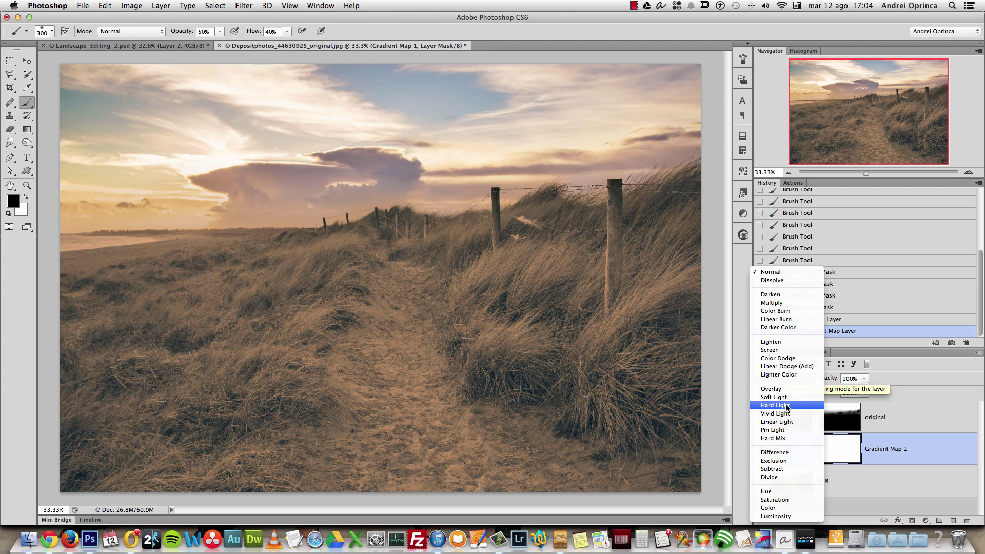
left_click(788, 421)
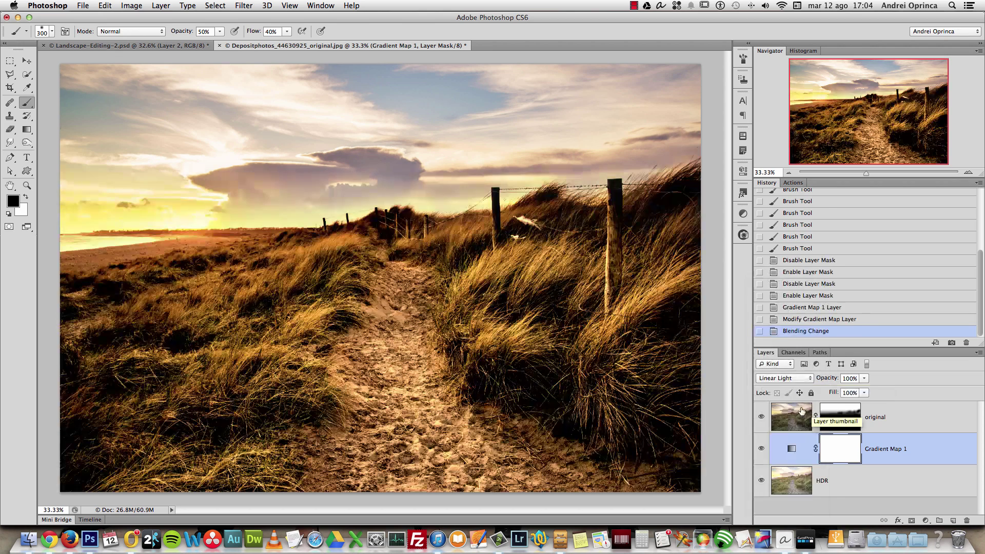
Blend the Gradient Map layer in Vivid Light mode at 11% opacity and compare the image with and without it
left_click(784, 378)
left_click(786, 374)
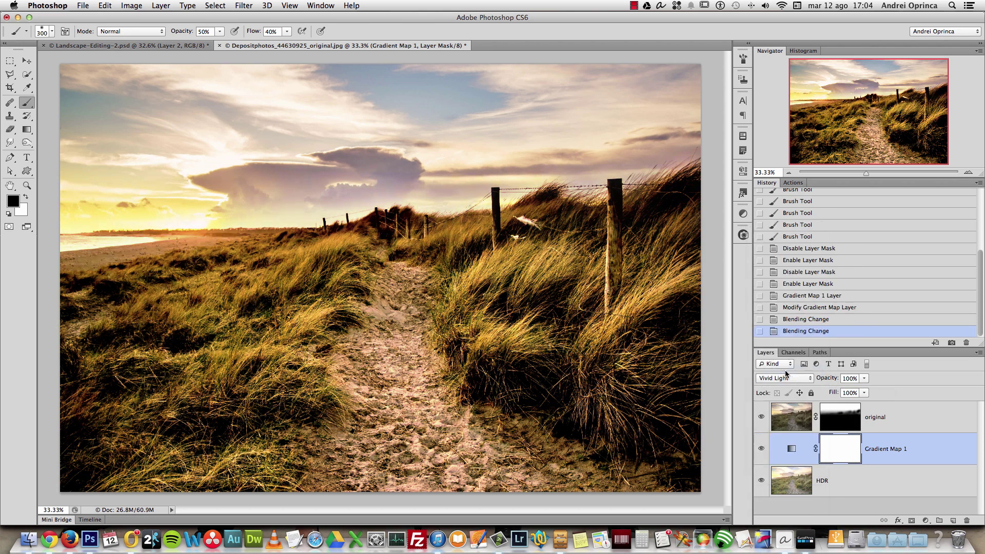
left_click(850, 378)
type("20")
key("Return")
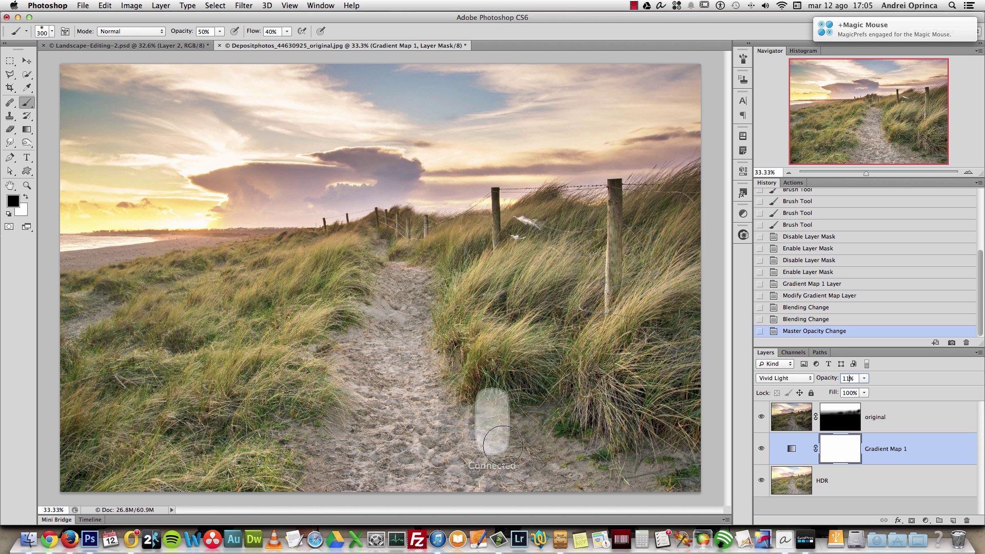
left_click(761, 450)
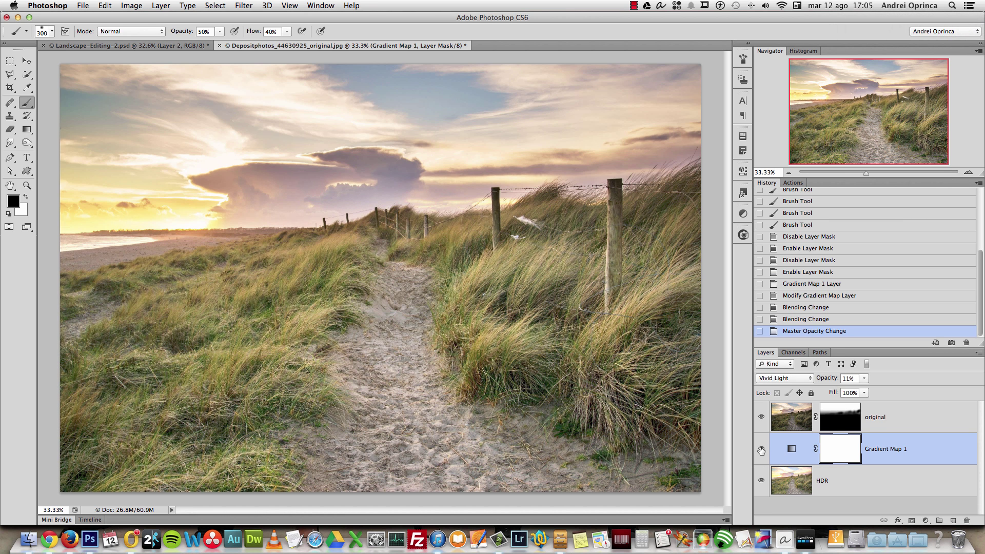
left_click(761, 450)
left_click(761, 449)
Add a Selective Color adjustment above the Gradient Map and, for Reds, lower Cyan, raise Magenta and Yellow, and set Black to +7
left_click(926, 520)
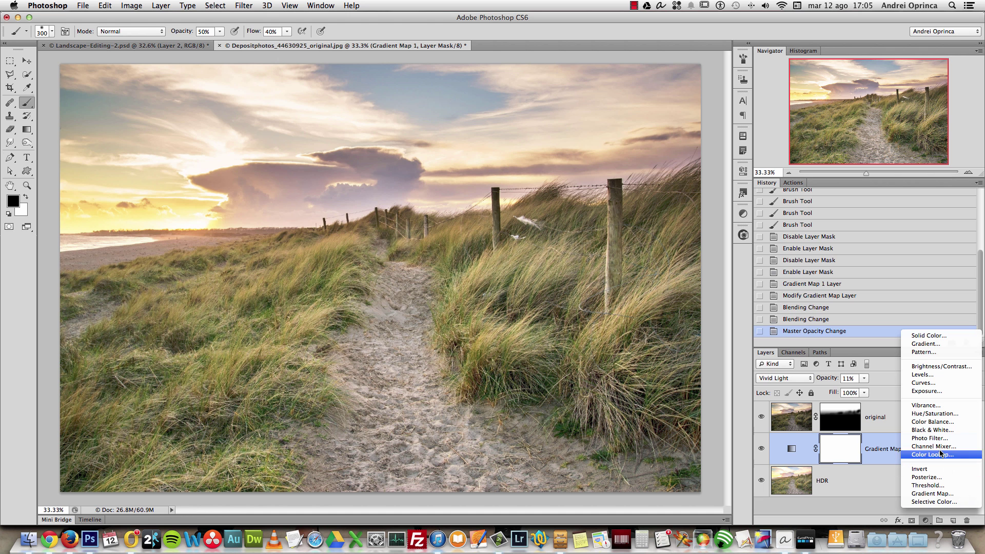
left_click(937, 501)
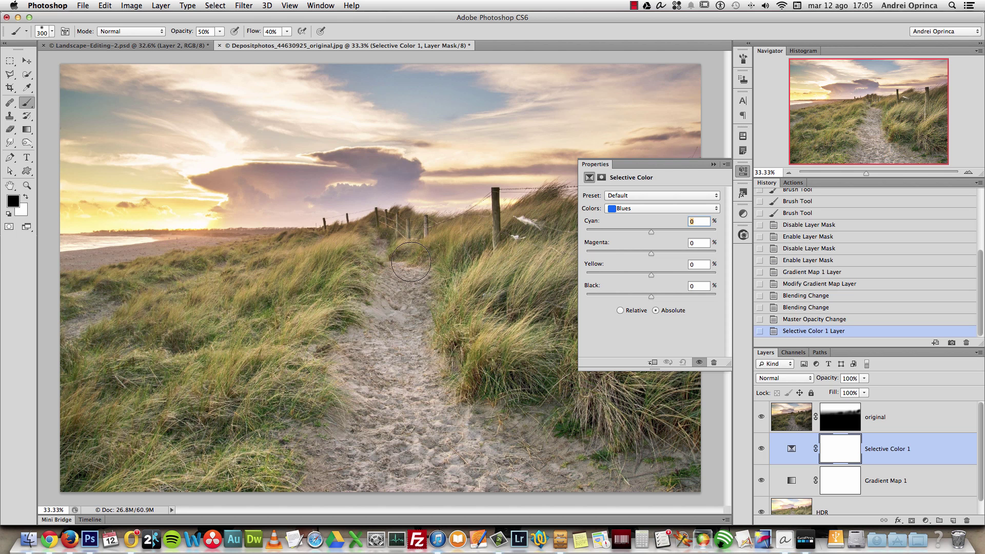
left_click(636, 214)
left_click(636, 177)
mouse_move(651, 231)
left_mouse_down()
mouse_move(613, 231)
mouse_move(638, 232)
left_mouse_up()
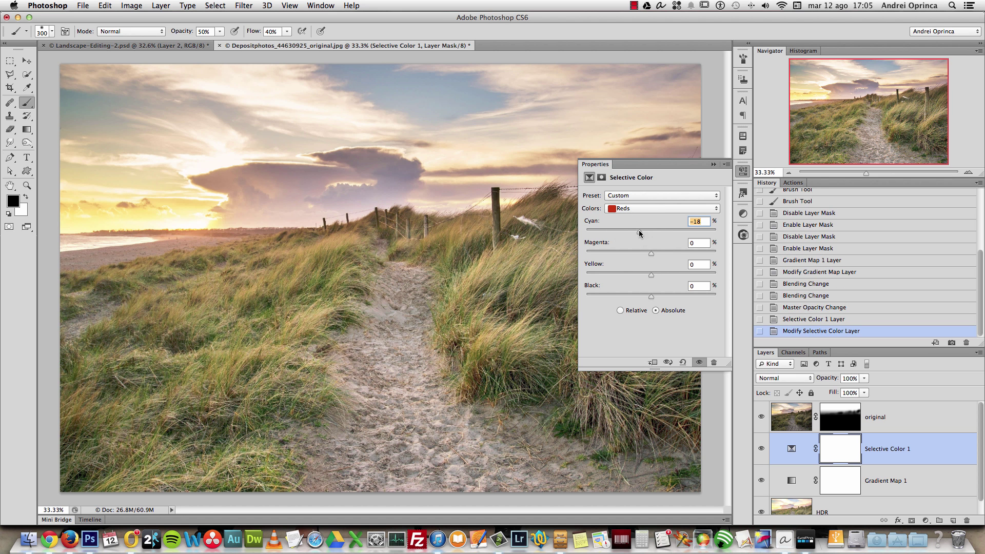
left_click_drag(638, 230, 598, 231)
left_click_drag(604, 237, 637, 230)
left_click_drag(651, 253, 655, 254)
left_click_drag(654, 276, 707, 268)
mouse_move(651, 297)
left_mouse_down()
mouse_move(691, 298)
mouse_move(589, 297)
mouse_move(668, 301)
mouse_move(658, 302)
left_mouse_up()
Adjust the Yellows of the Selective Color layer with Magenta at 0, a raised Yellow value and slightly more Black
left_click(625, 208)
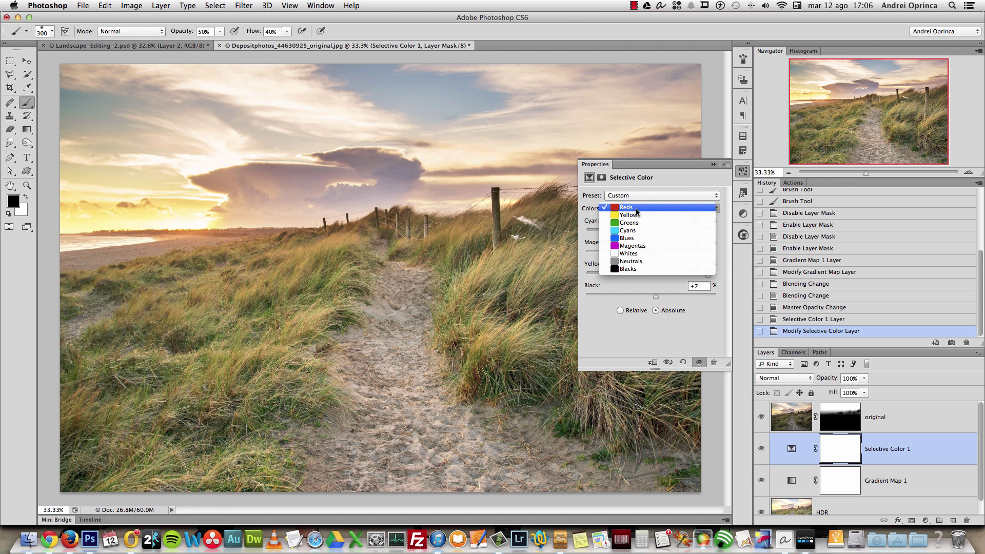
left_click(636, 218)
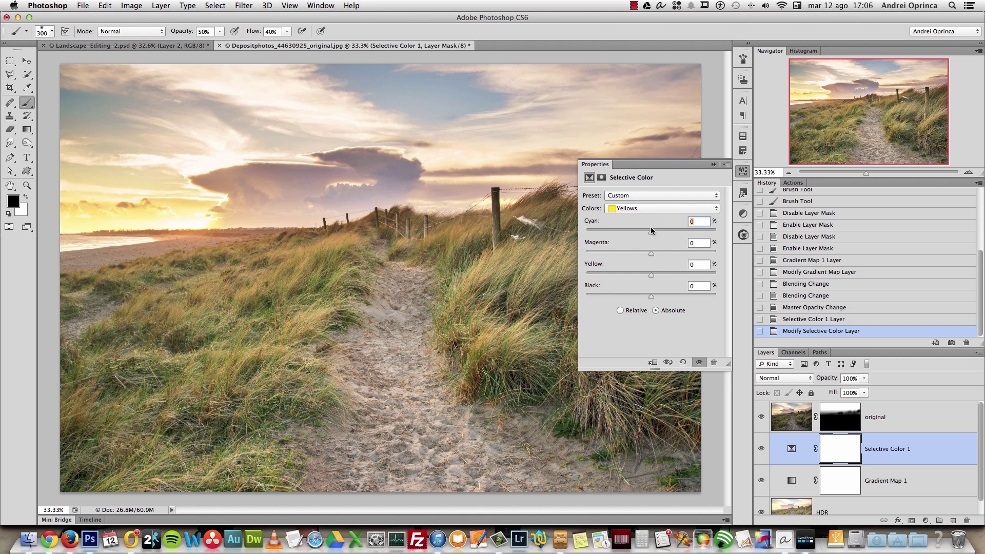
mouse_move(652, 234)
left_mouse_down()
mouse_move(641, 235)
mouse_move(650, 234)
left_mouse_up()
left_click_drag(651, 253, 719, 252)
double_click(703, 243)
type("0")
mouse_move(651, 276)
left_mouse_down()
mouse_move(762, 275)
mouse_move(631, 274)
mouse_move(675, 276)
left_mouse_up()
mouse_move(650, 295)
left_mouse_down()
mouse_move(617, 300)
mouse_move(664, 301)
mouse_move(639, 301)
mouse_move(654, 299)
left_mouse_up()
Adjust the Greens of the Selective Color layer to Magenta -51, Yellow +36 and Black -22
left_click(637, 210)
left_click(638, 218)
left_click_drag(651, 254, 708, 254)
type("0")
left_click_drag(654, 253, 615, 251)
left_click_drag(691, 276, 695, 298)
left_click_drag(716, 296, 636, 297)
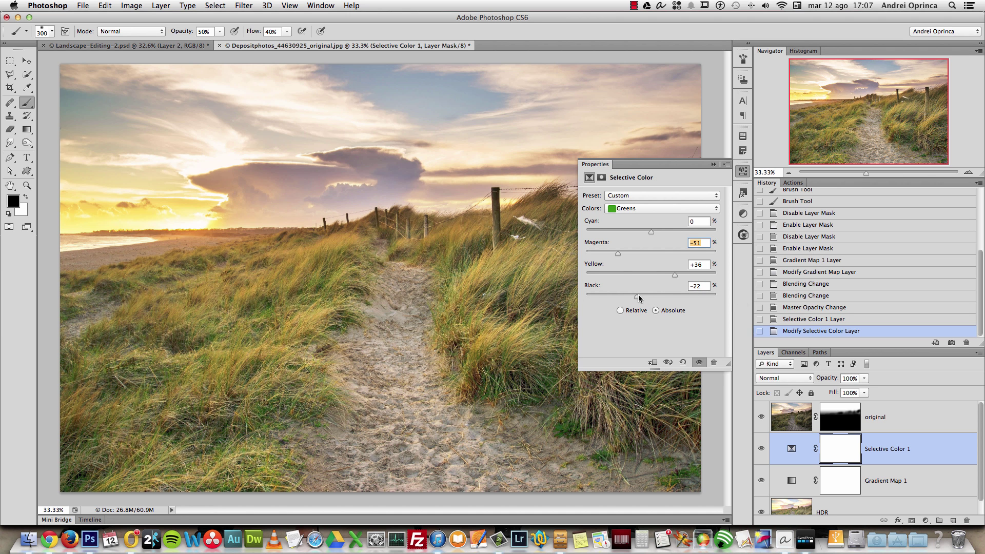
left_click(714, 165)
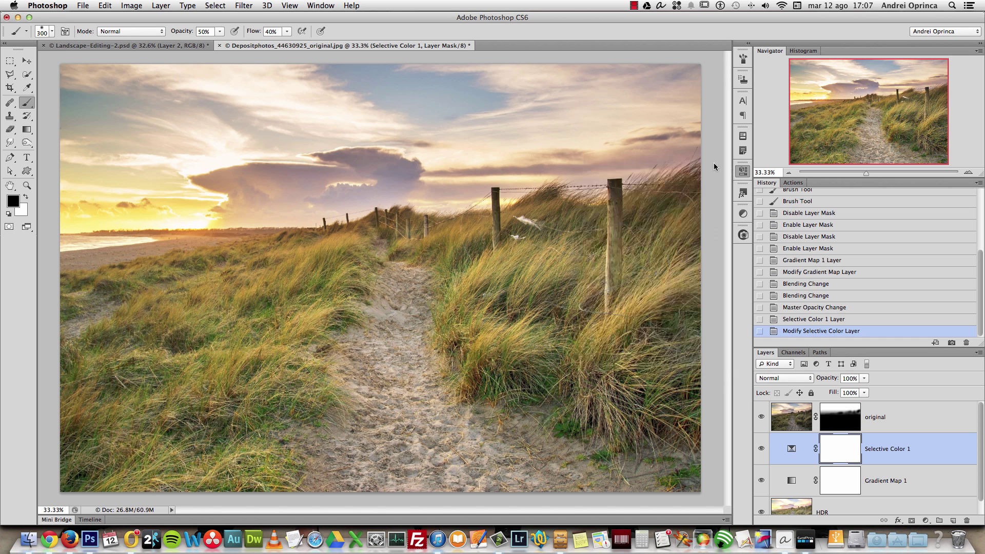
Add a second Selective Color adjustment above the original layer and clip it to that layer
left_click(899, 419)
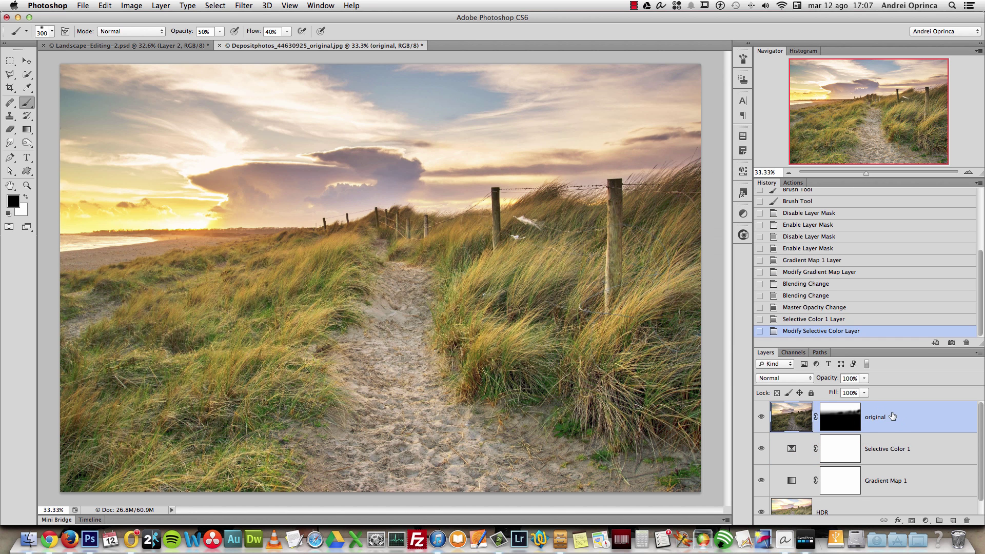
left_click(925, 521)
left_click(937, 501)
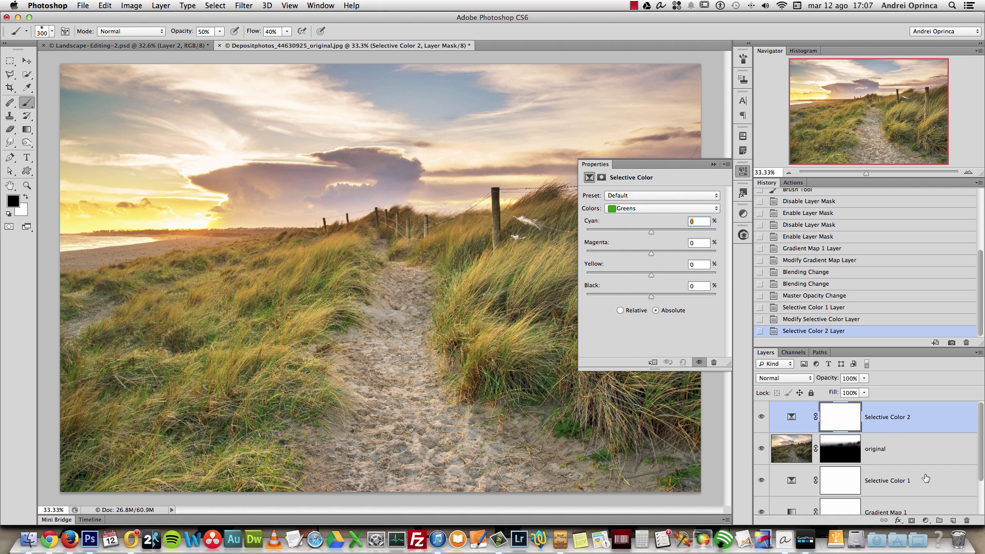
scroll(982, 433, "down", 1)
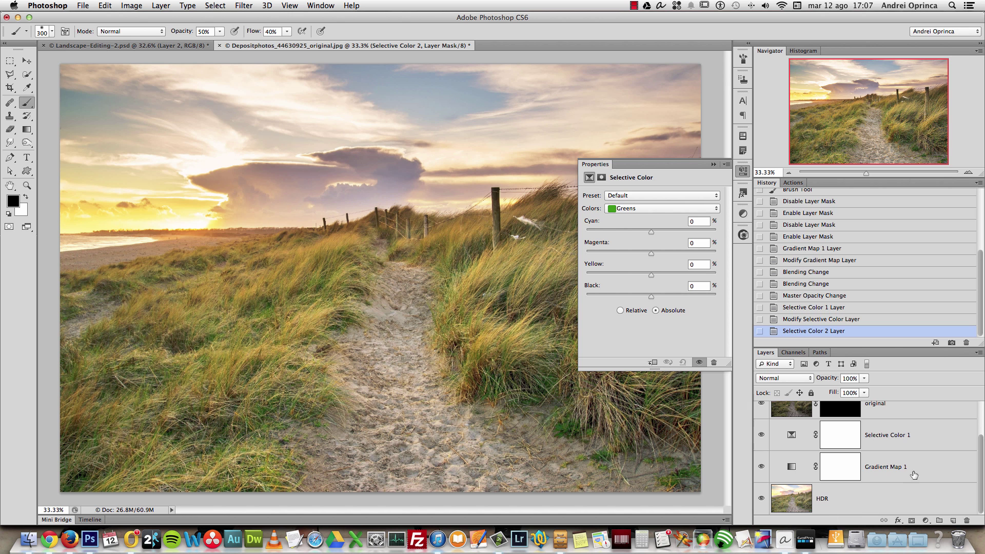
scroll(877, 450, "up", 1)
right_click(941, 417)
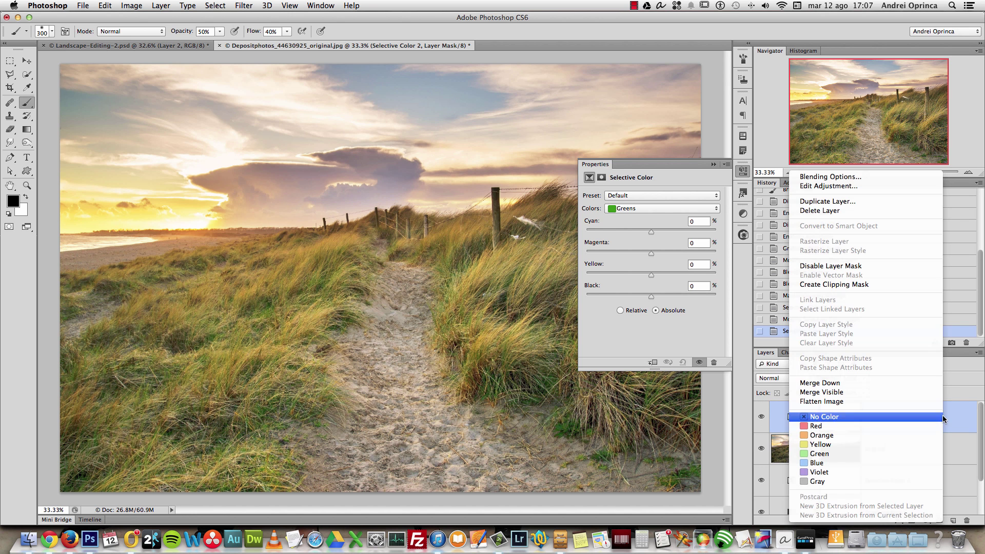
left_click(832, 285)
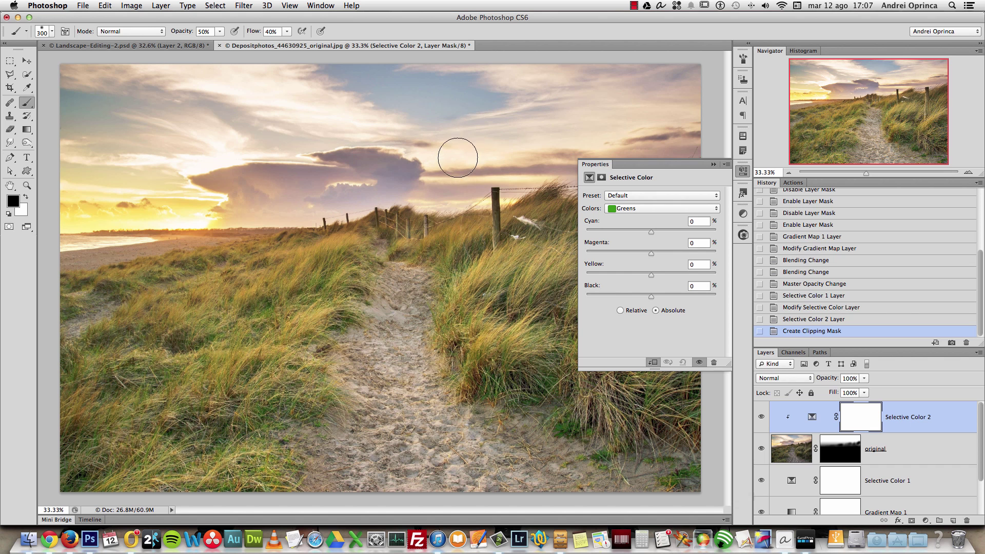
For the Reds of the clipped Selective Color layer, set Cyan to -26, Magenta to -7, raise Yellow strongly and set Black to +6
left_click(653, 206)
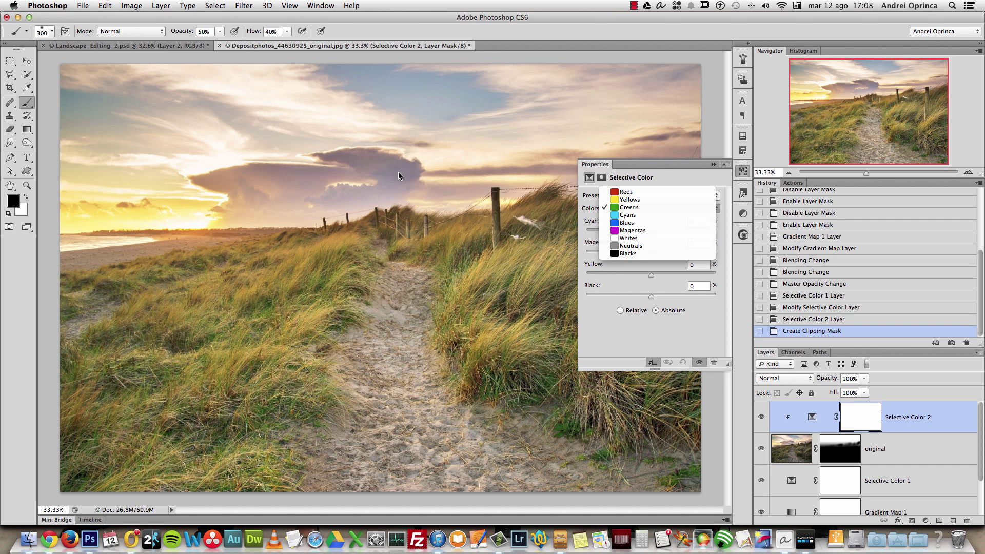
left_click(647, 191)
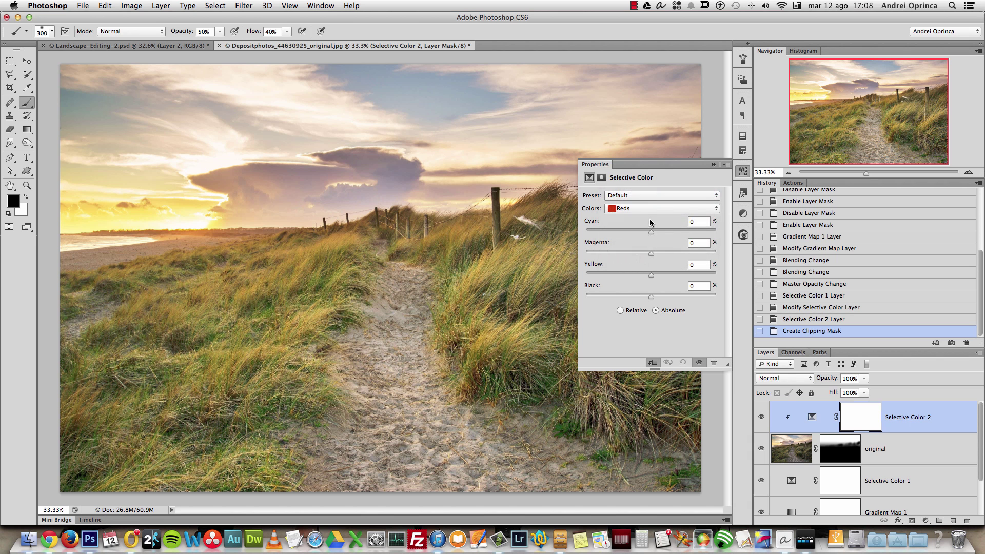
left_click_drag(648, 233, 620, 234)
left_click_drag(727, 231, 727, 231)
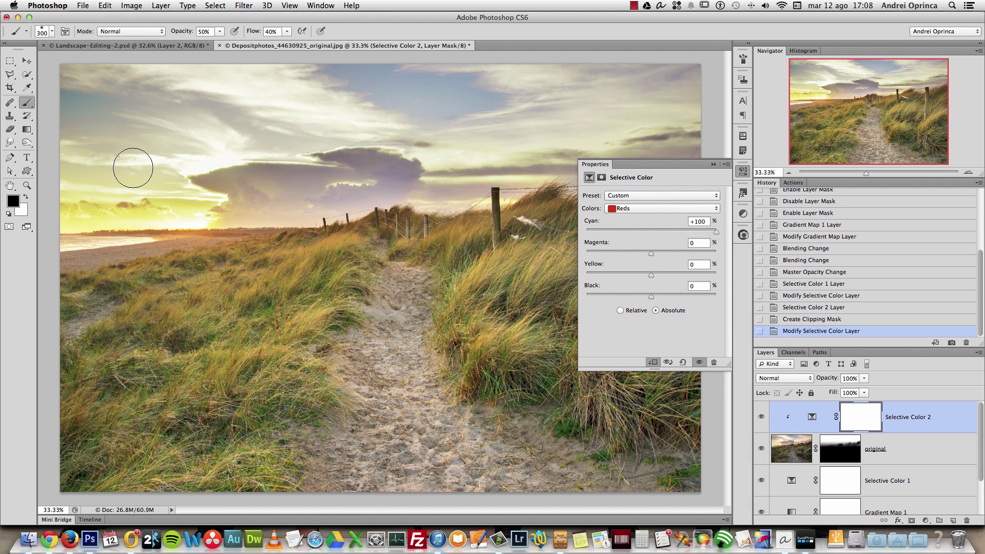
left_click_drag(635, 233, 646, 255)
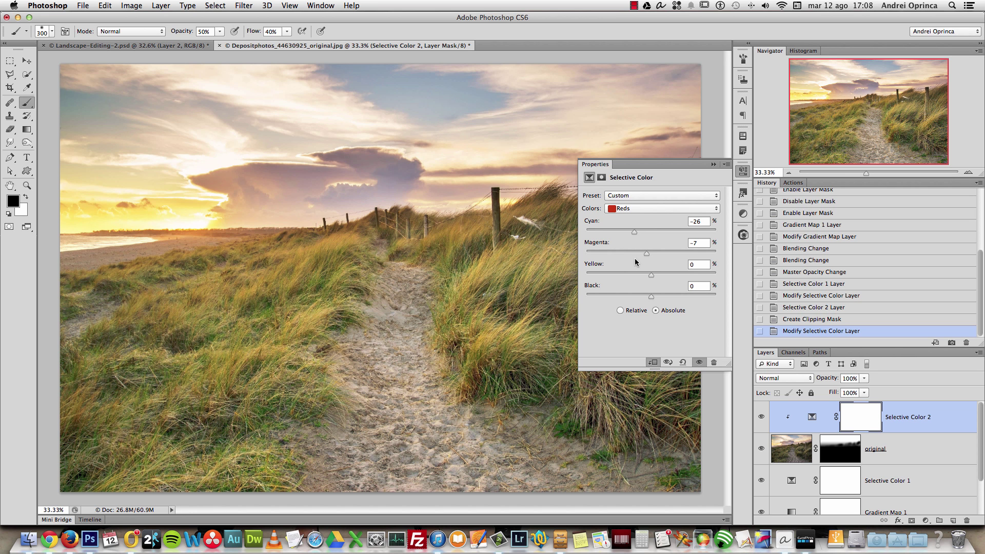
left_click_drag(653, 277, 727, 277)
mouse_move(651, 298)
left_mouse_down()
mouse_move(692, 297)
mouse_move(651, 297)
left_mouse_up()
Adjust the Yellows of the clipped Selective Color layer to Cyan -17, Magenta +8, Yellow +31 and Black +13
left_click(650, 208)
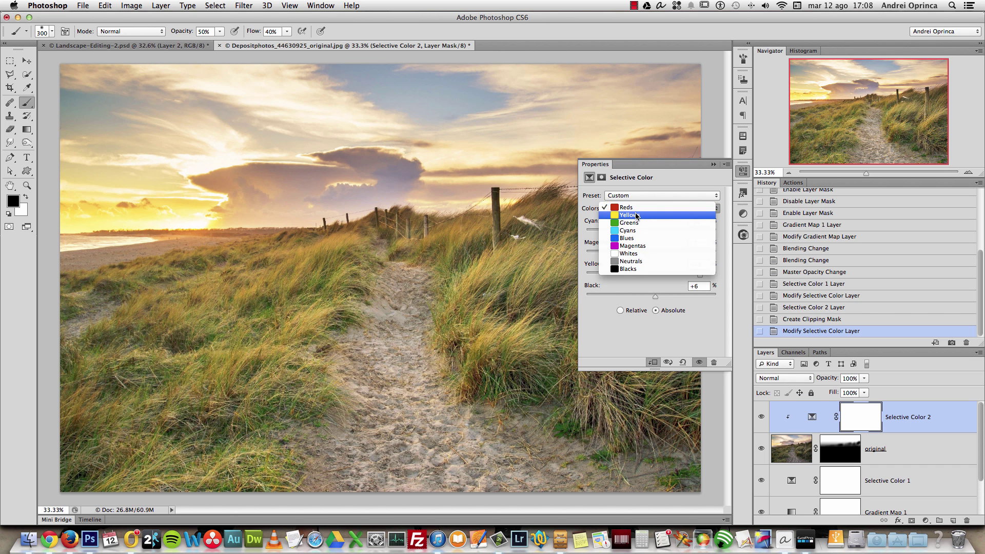
left_click(639, 217)
mouse_move(650, 231)
left_mouse_down()
mouse_move(622, 233)
mouse_move(689, 235)
mouse_move(630, 230)
mouse_move(642, 232)
left_mouse_up()
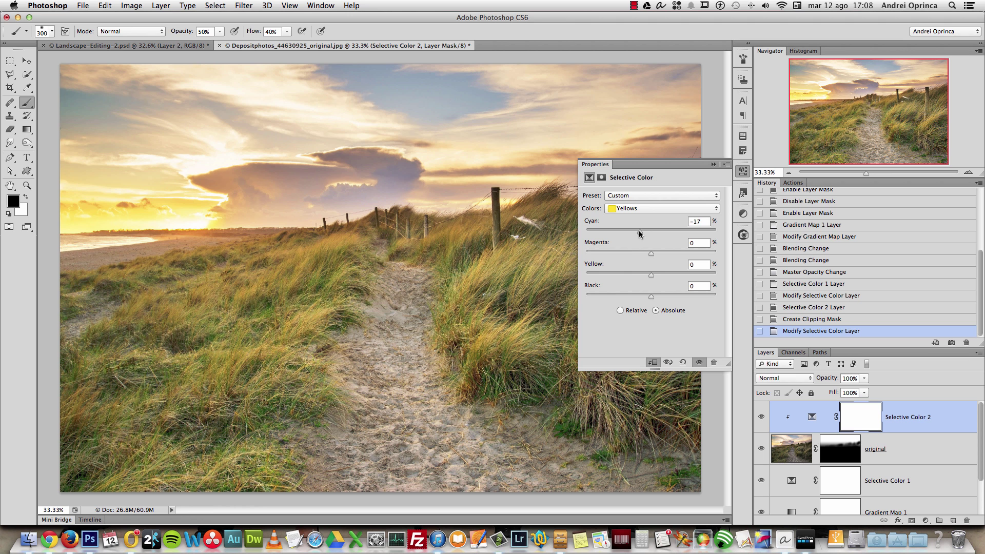
left_click_drag(651, 253, 661, 295)
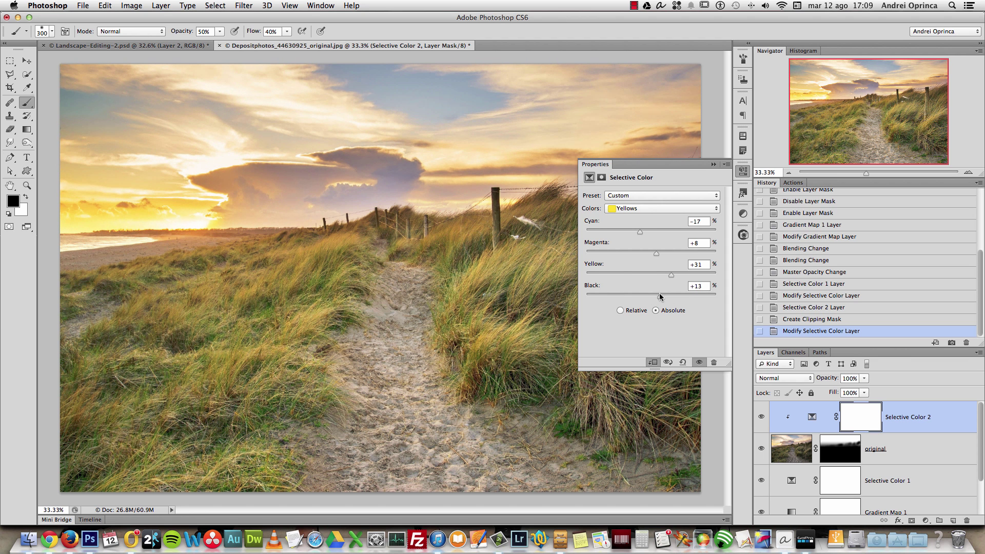
left_click(662, 208)
left_click(628, 226)
left_click(629, 211)
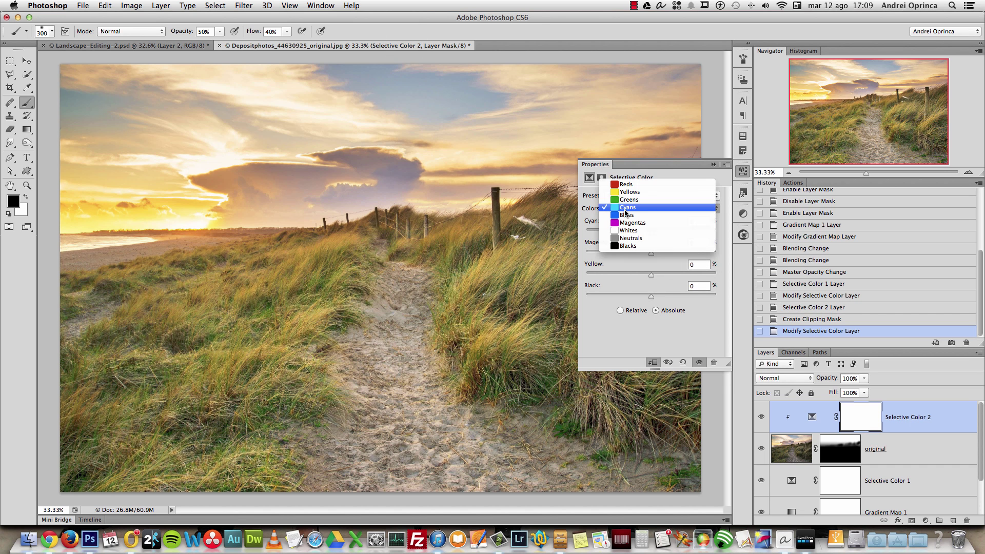
left_click(625, 200)
mouse_move(651, 275)
left_mouse_down()
mouse_move(617, 275)
mouse_move(647, 252)
mouse_move(570, 254)
left_mouse_up()
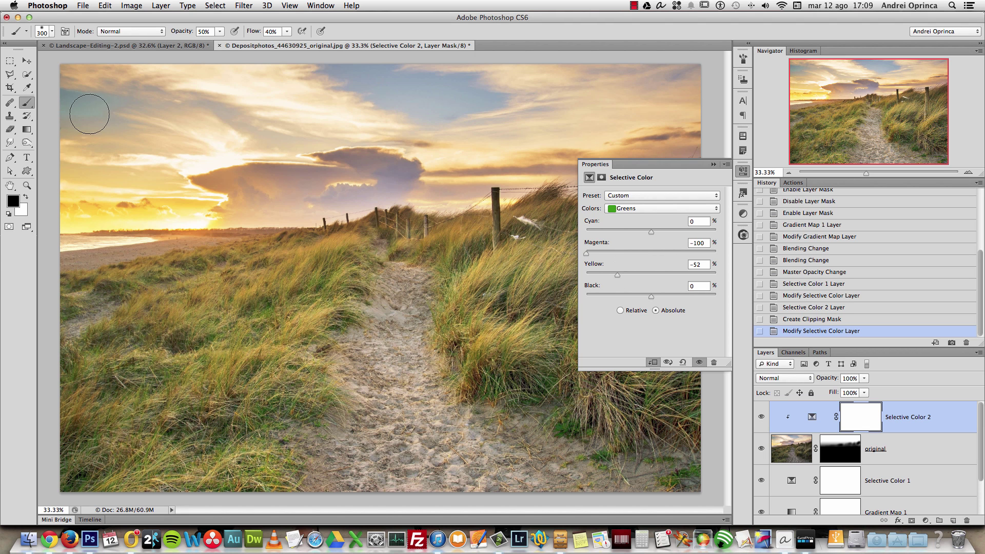
left_click_drag(584, 252, 615, 252)
left_click(703, 239)
type("0")
key("Tab")
type("0")
Adjust the Cyans of the clipped Selective Color layer to Cyan +69, Magenta +43 and Yellow -82, with a raised Black value
left_click(652, 208)
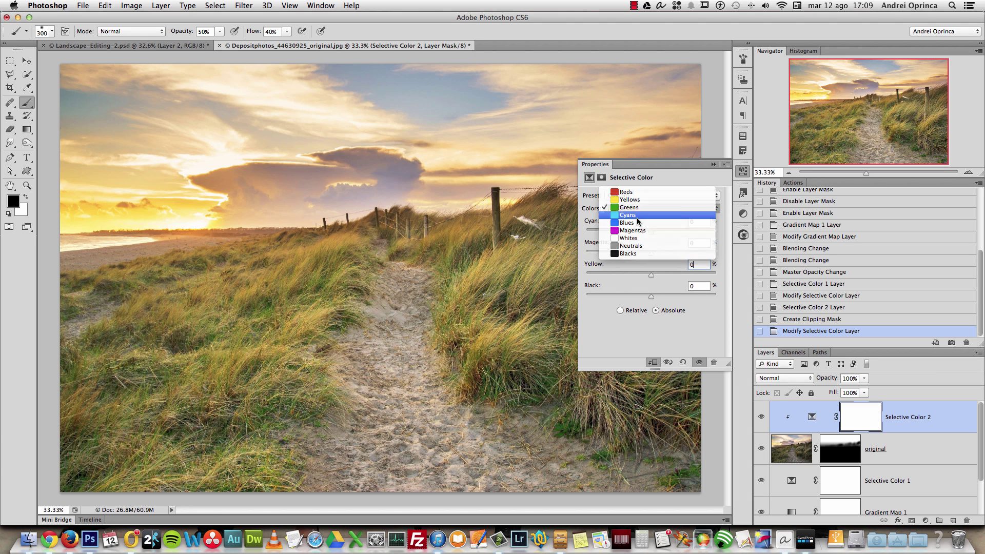
left_click(639, 215)
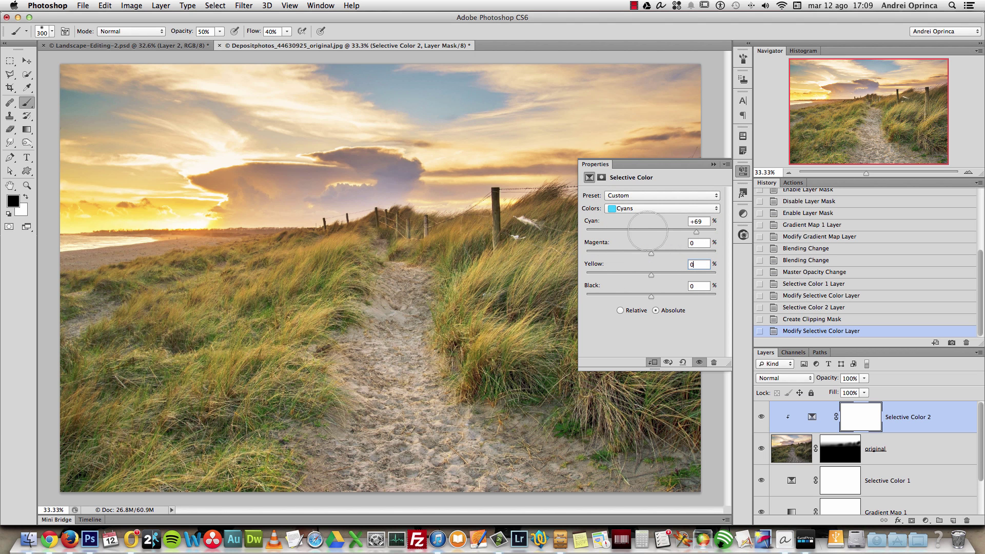
left_click_drag(663, 252, 679, 253)
left_click_drag(651, 277, 598, 273)
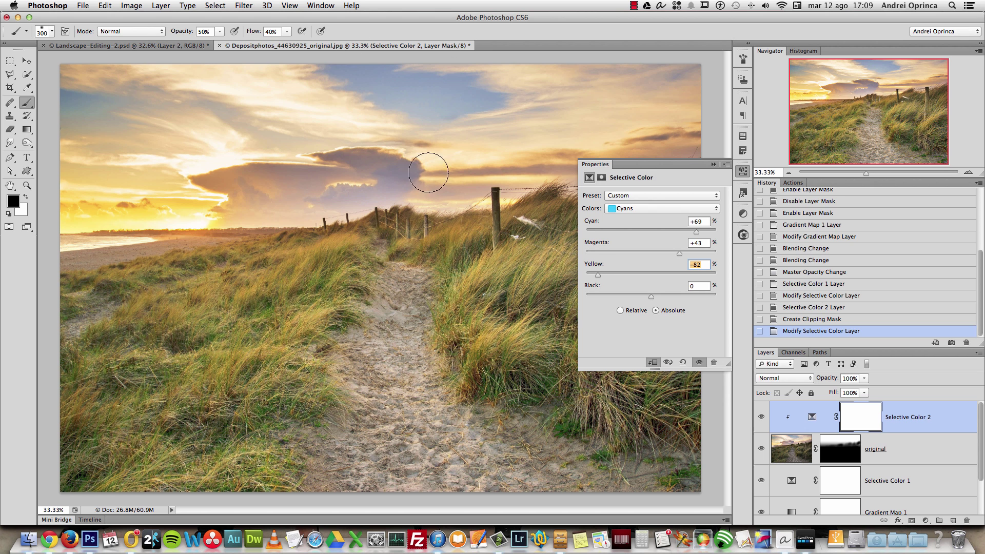
left_click_drag(650, 297, 677, 296)
left_click(681, 295)
left_click_drag(681, 295, 683, 296)
Adjust the Blues of the clipped Selective Color layer to Cyan +46, Magenta +37, Yellow -58 and Black +32
left_click(627, 205)
left_click(627, 216)
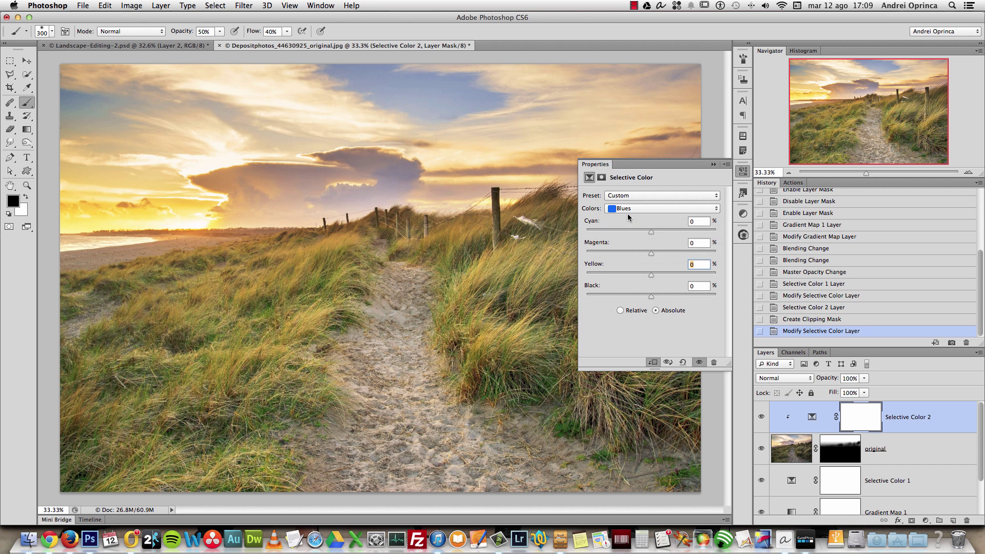
left_click_drag(651, 253, 675, 254)
left_click_drag(650, 274, 613, 268)
left_click_drag(652, 296, 672, 296)
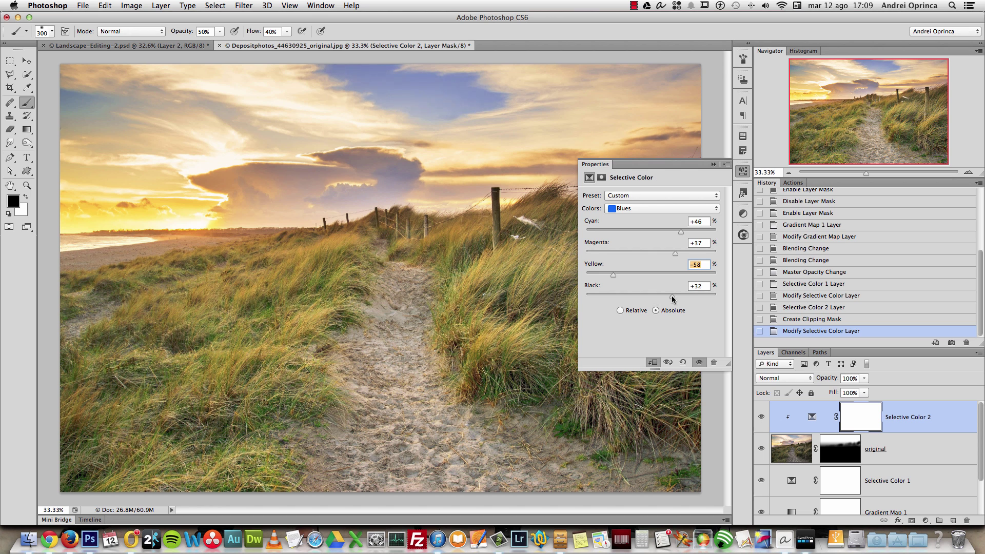
Inspect the blue sky at 100% and soften the Blues adjustment to Yellow -13 and Black -6
key("super+1")
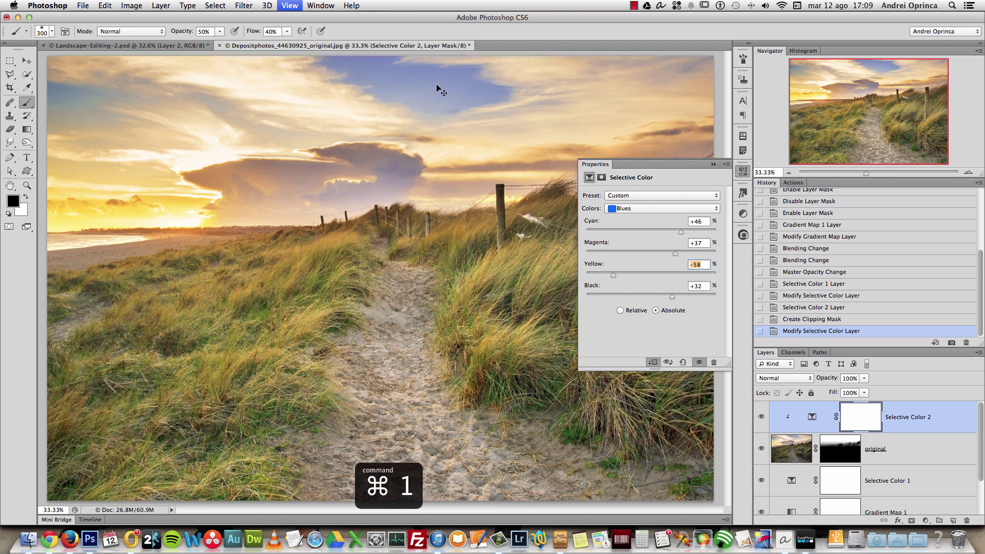
scroll(385, 195, "up", 10)
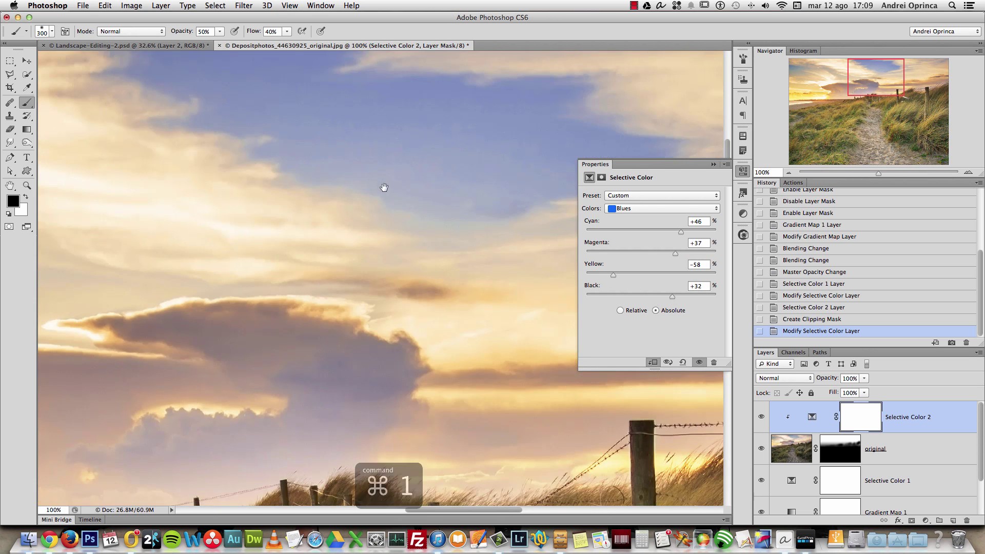
left_click_drag(385, 193, 387, 264)
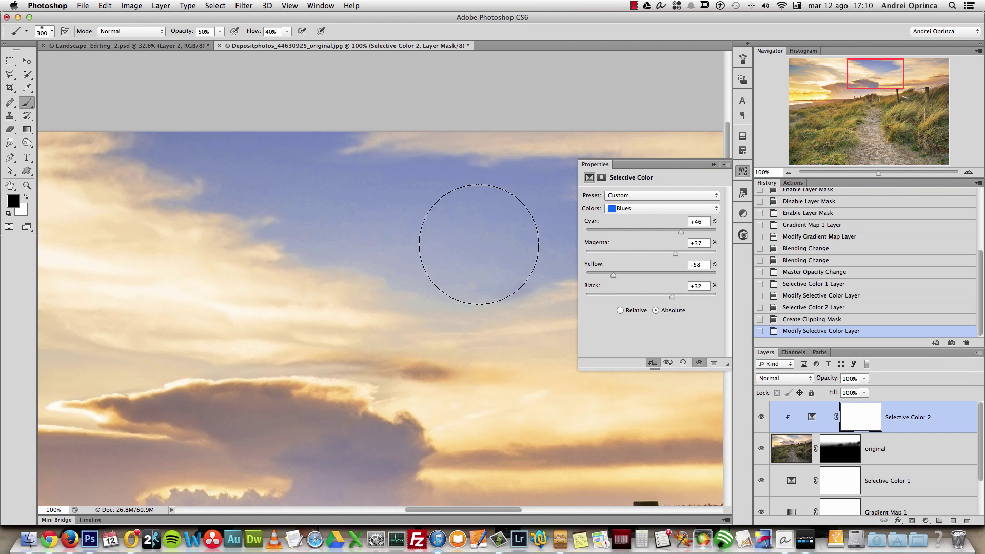
left_click_drag(617, 279, 633, 294)
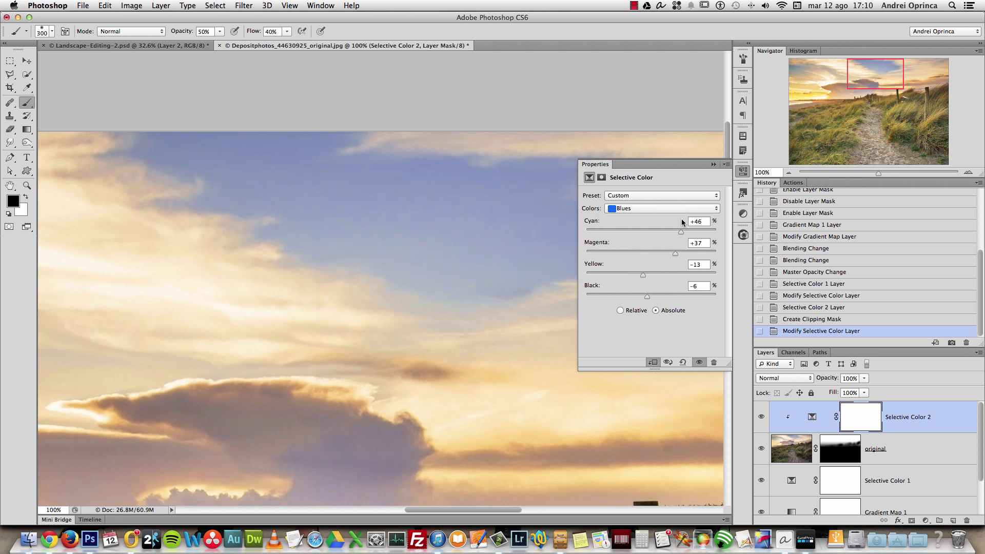
left_click(712, 165)
Add a Gradient Fill layer above the clipped Selective Color layer and open its gradient for editing
scroll(423, 314, "down", 5)
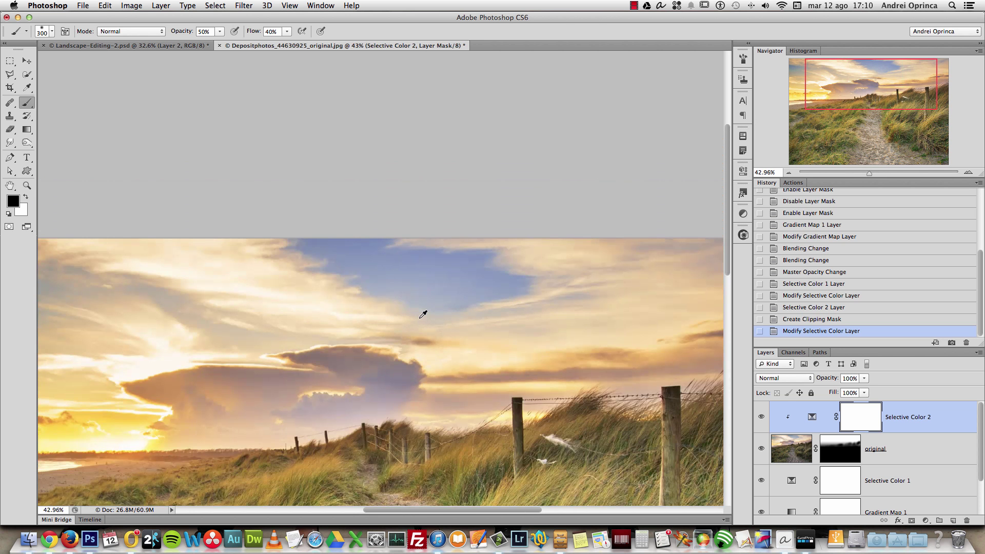
scroll(515, 235, "left", 5)
scroll(487, 256, "down", 5)
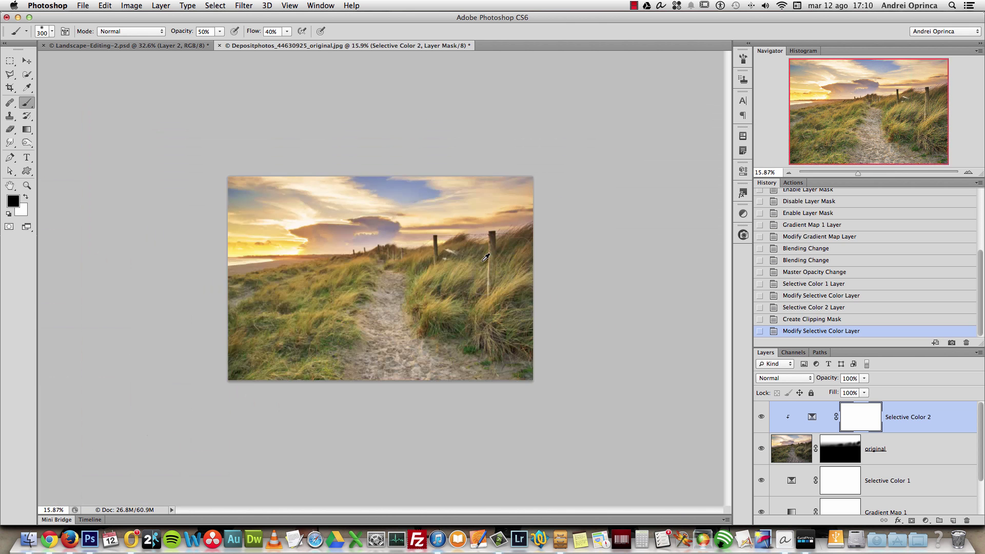
scroll(321, 233, "up", 3)
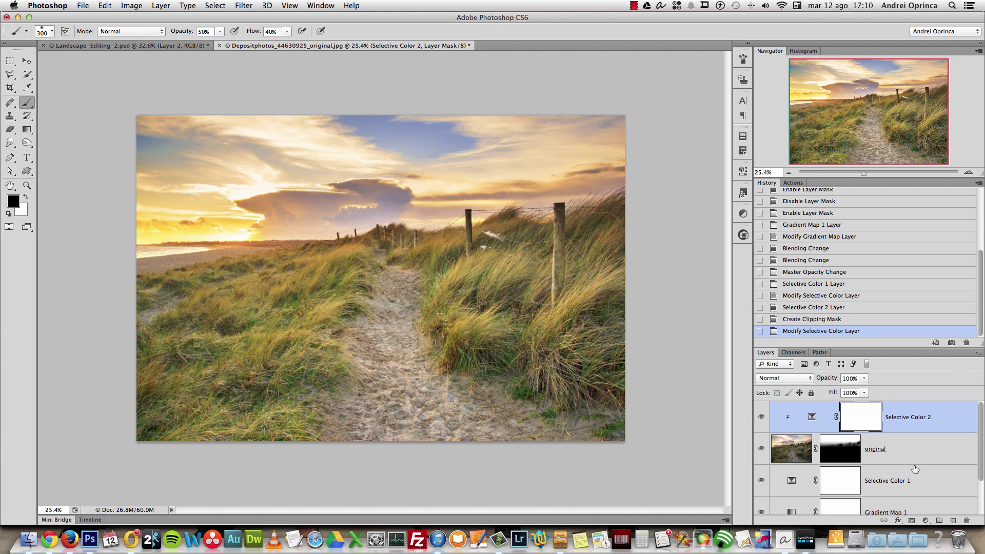
left_click(926, 520)
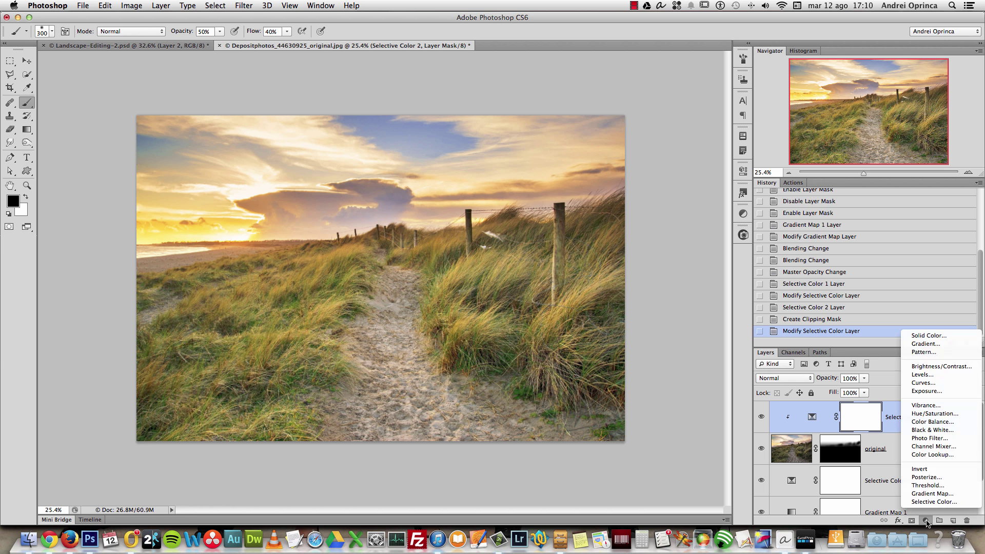
left_click(923, 344)
left_click(629, 171)
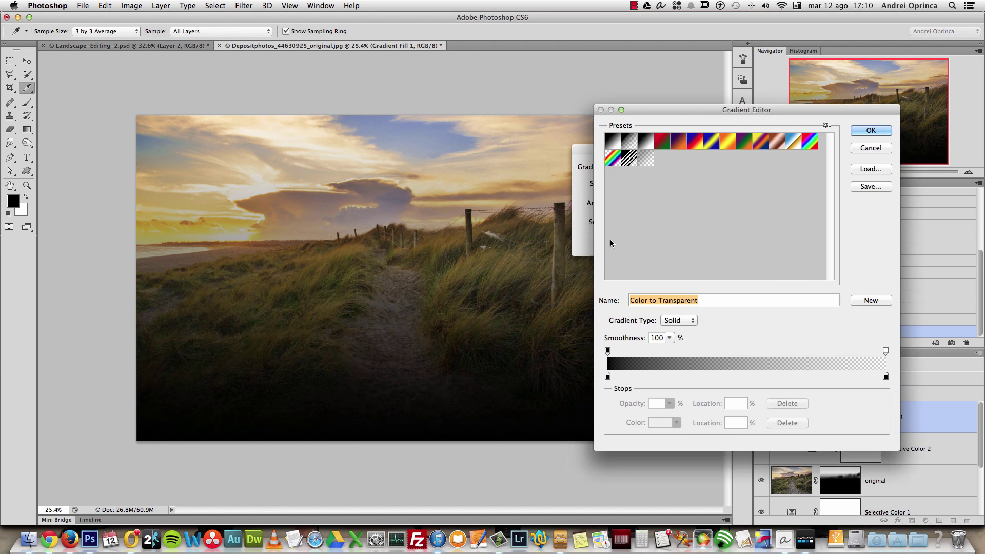
Recolour the gradient's starting stop to a deep blue with a hue of 216°
left_click(608, 376)
left_click(663, 424)
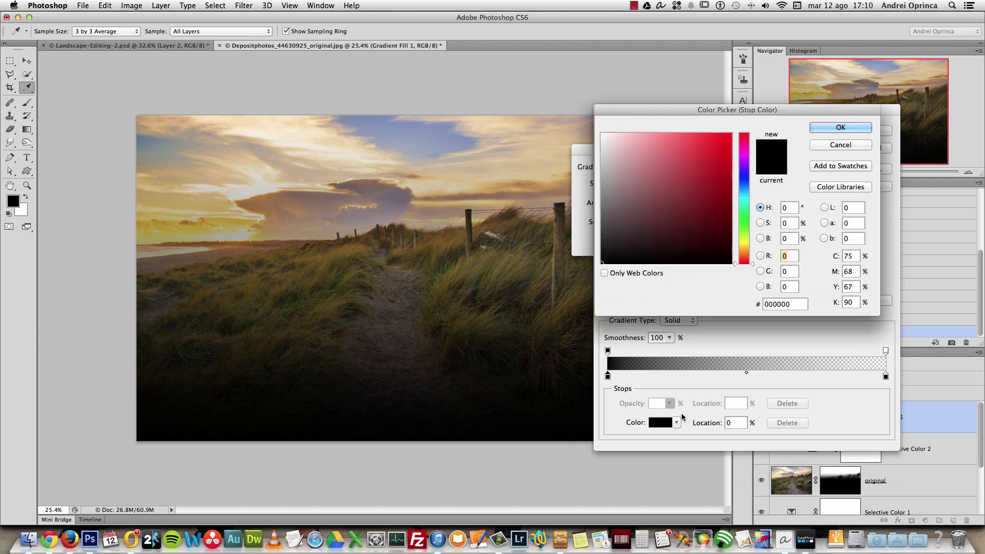
left_click(744, 182)
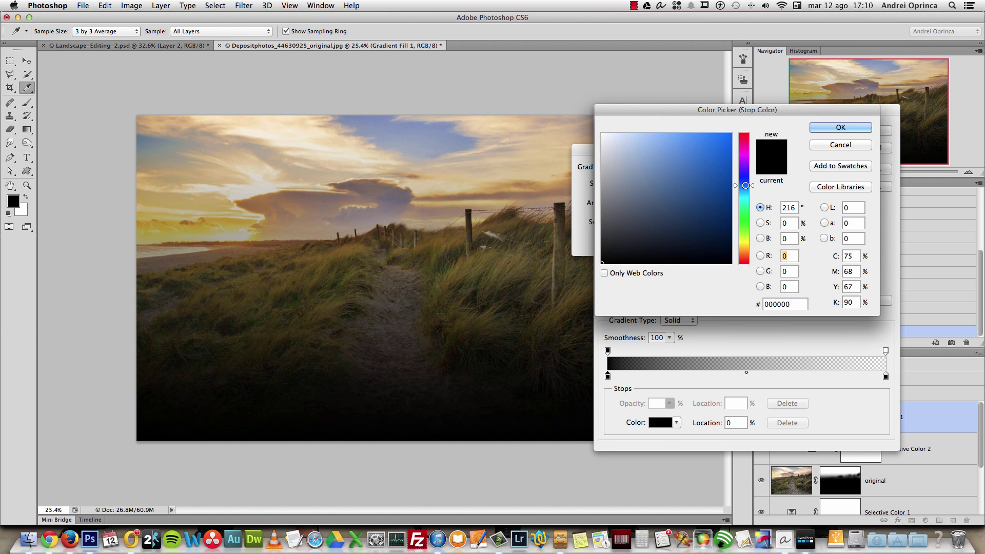
left_click(712, 187)
left_click(831, 129)
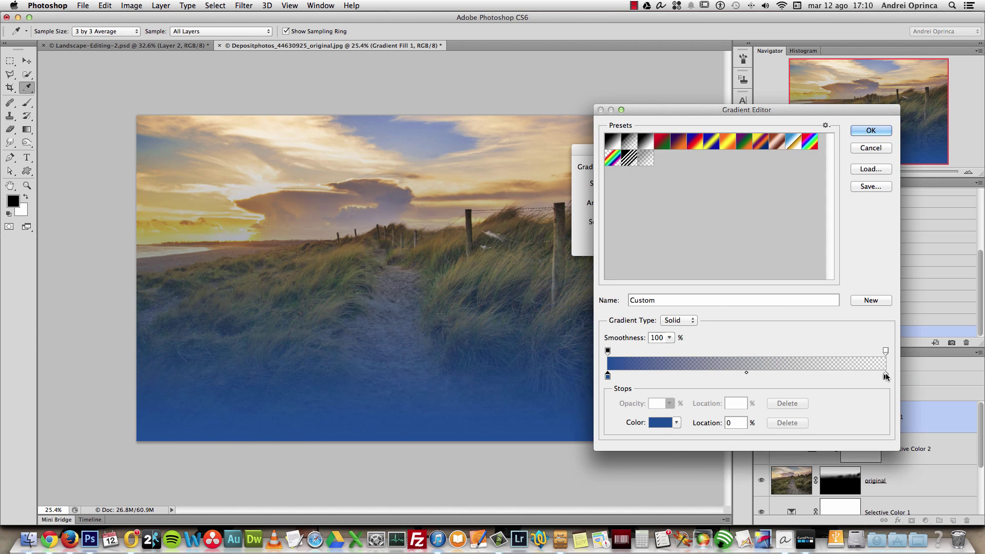
Recolour the gradient's end stop to a light orange and set the Gradient Fill's angle to -90°
left_click(885, 377)
left_click(663, 423)
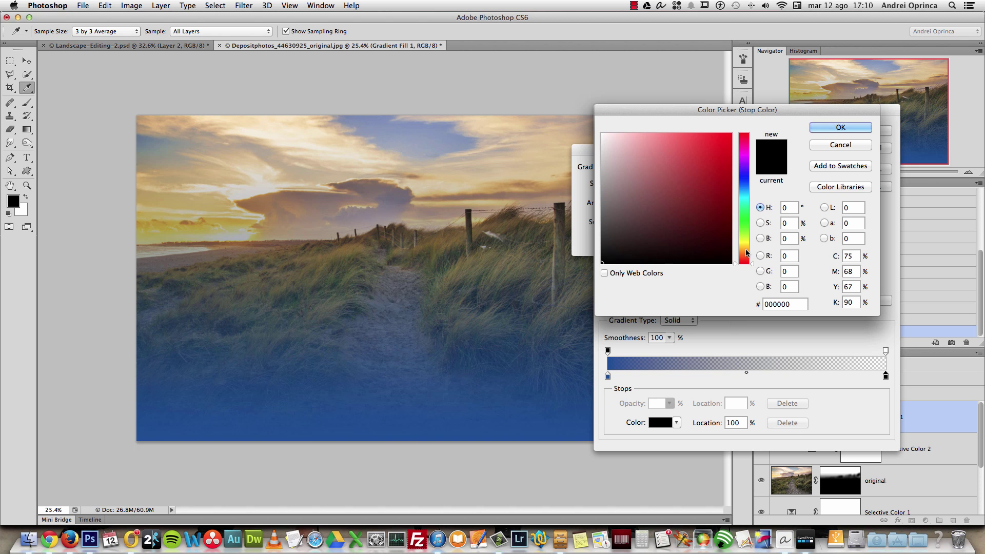
left_click(744, 253)
left_click(676, 134)
left_click(866, 127)
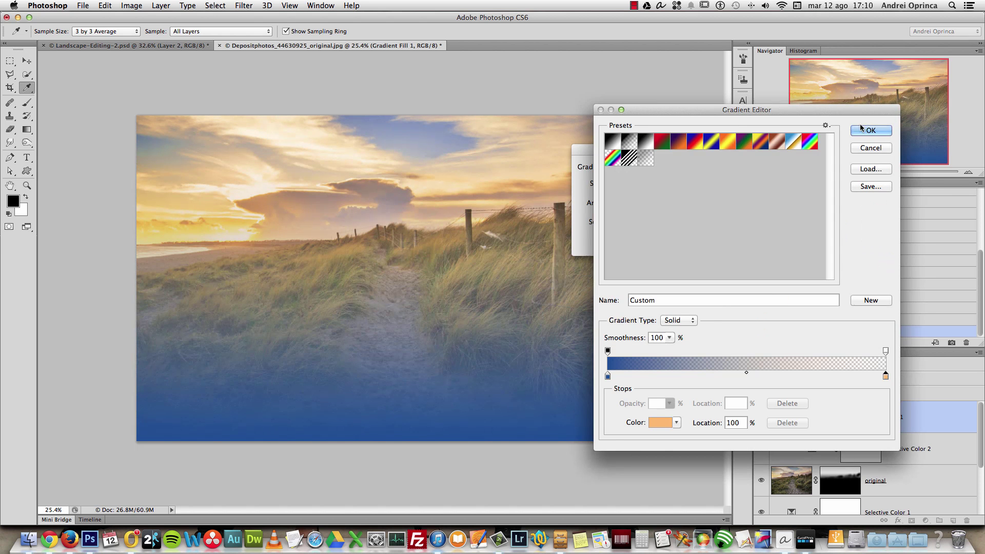
left_click(867, 131)
left_click_drag(617, 204, 620, 236)
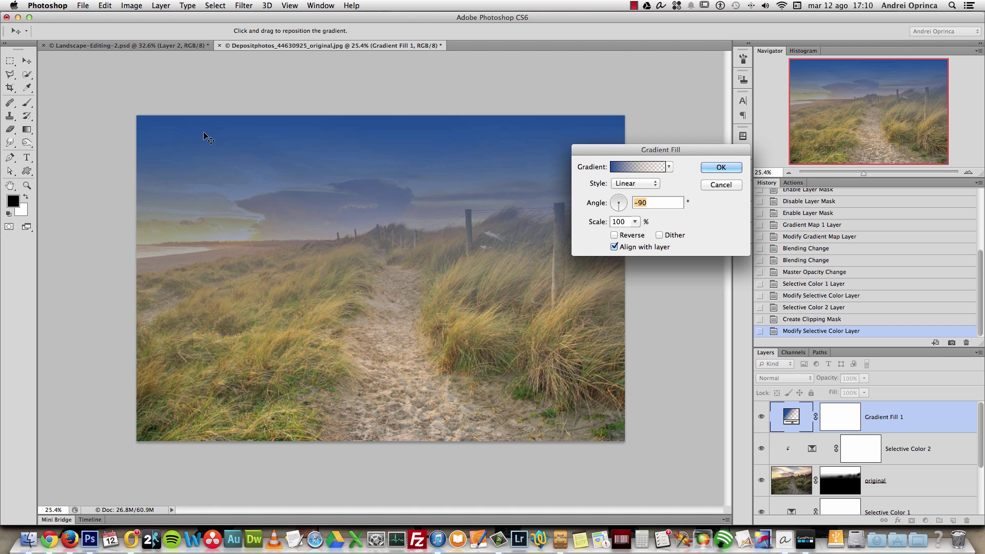
left_click(719, 169)
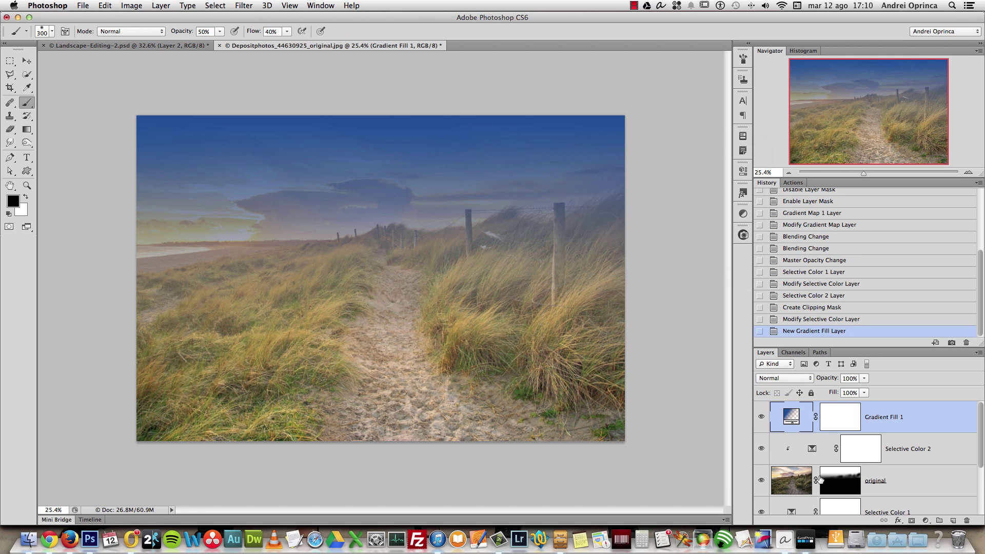
Set the Gradient Fill layer's blend mode to Soft Light and compare the image with and without the layer
left_click(788, 378)
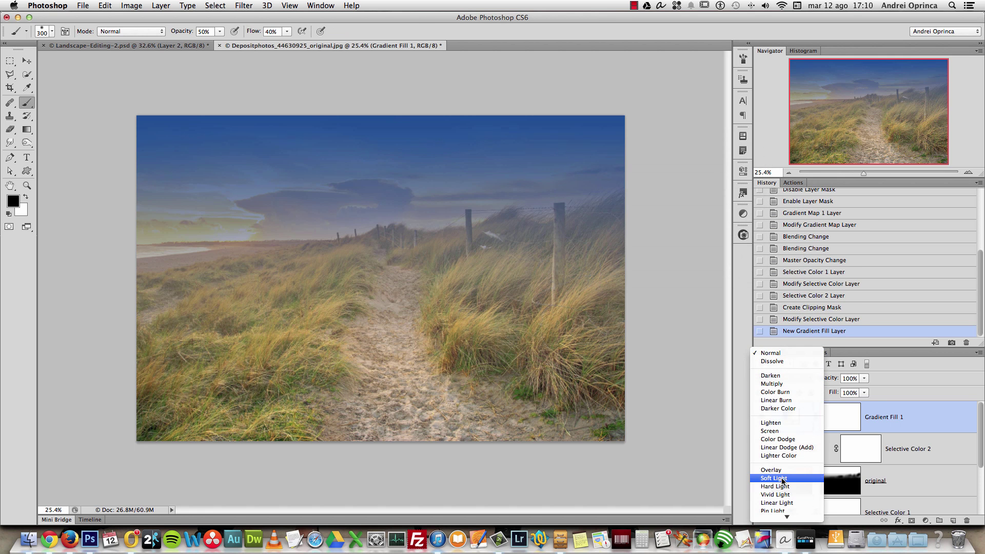
left_click(781, 479)
left_click(761, 418)
left_click(760, 418)
left_click(761, 418)
left_click(761, 418)
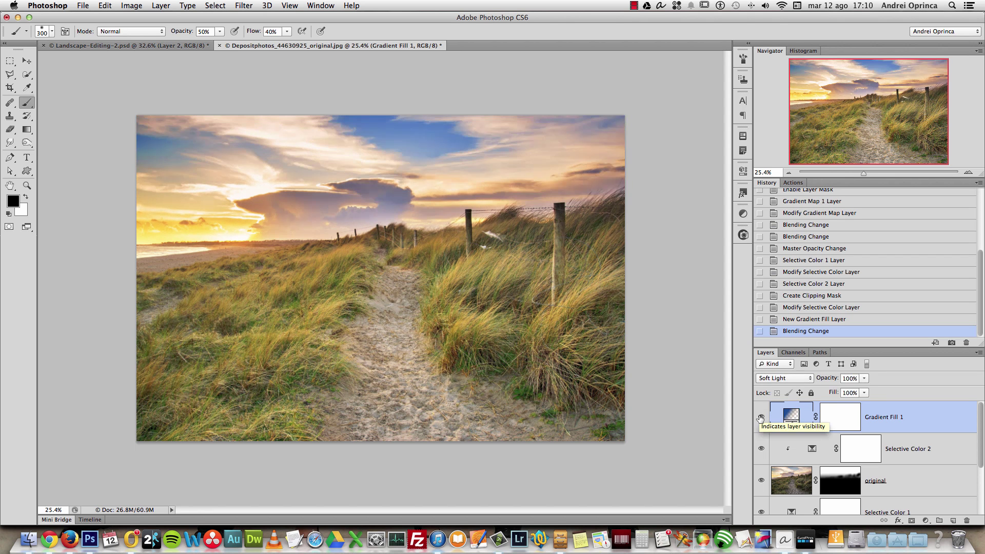
Reduce the Gradient Fill layer's opacity to 46% and compare the image with and without the layer
left_click(864, 378)
left_click_drag(860, 389, 838, 388)
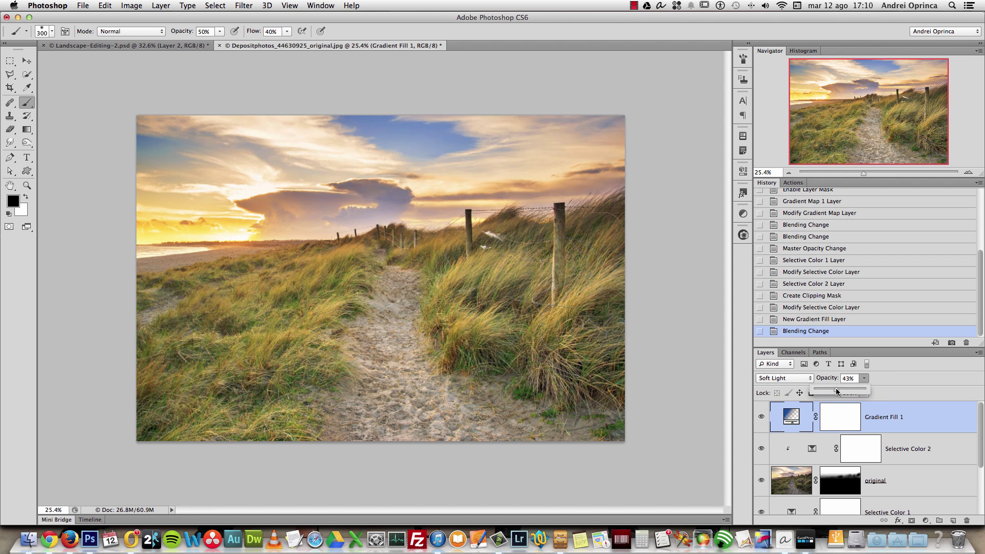
left_click(762, 417)
left_click(763, 417)
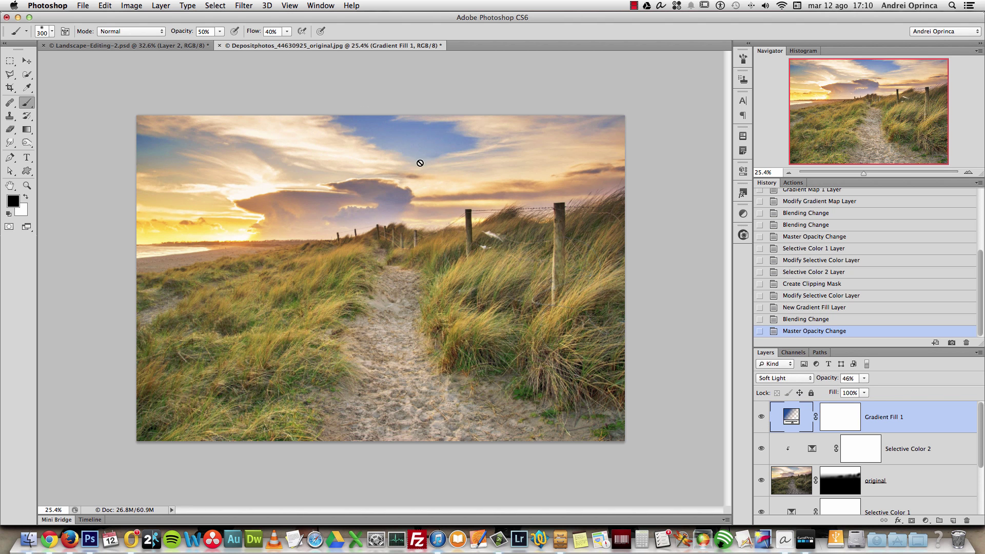
left_click(759, 418)
left_click(761, 416)
Set the Gradient Fill 1 layer's blend mode to Overlay and compare the image with and without the layer
left_click(784, 378)
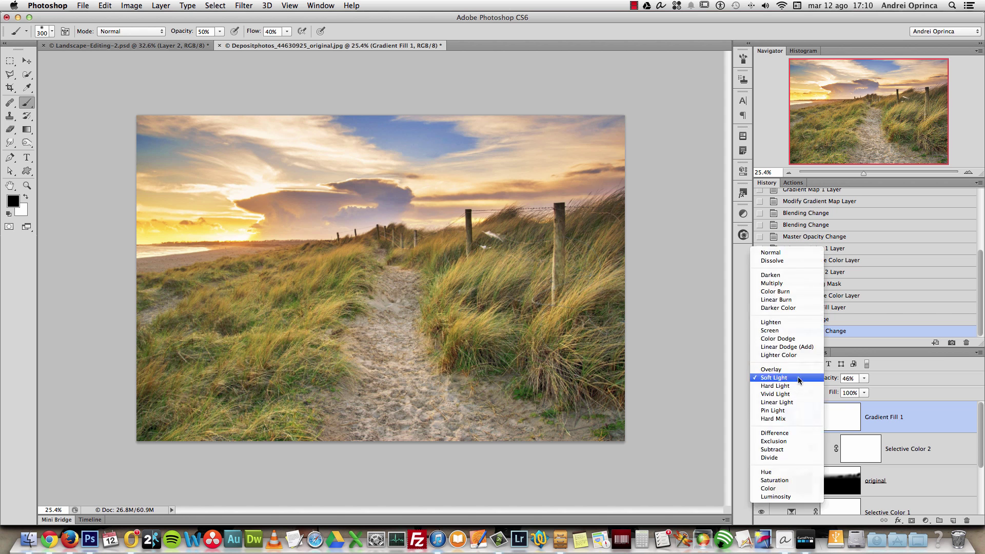
left_click(785, 370)
left_click(759, 418)
left_click(760, 416)
Try the Multiply blend mode on the Gradient Fill 1 layer and return it to Overlay
left_click(784, 378)
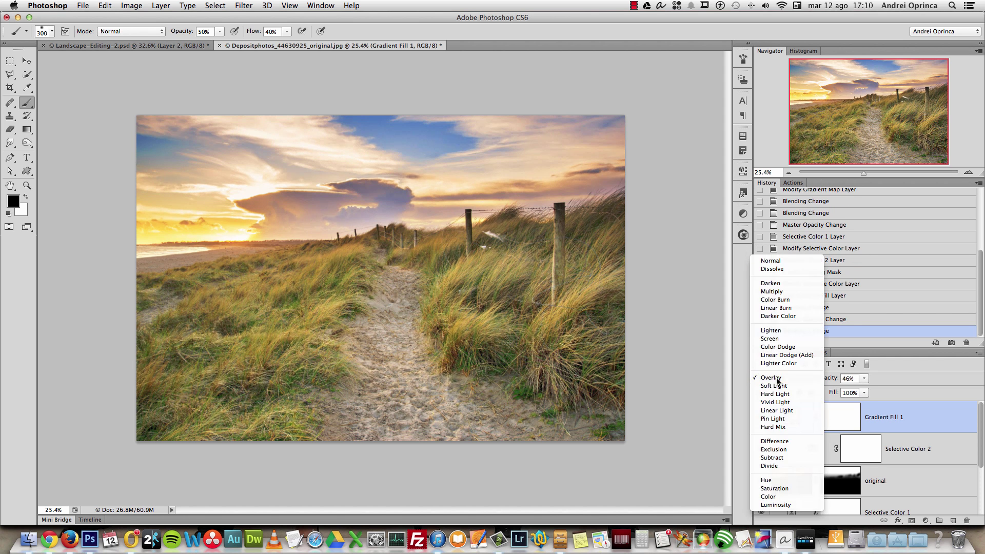
left_click(790, 294)
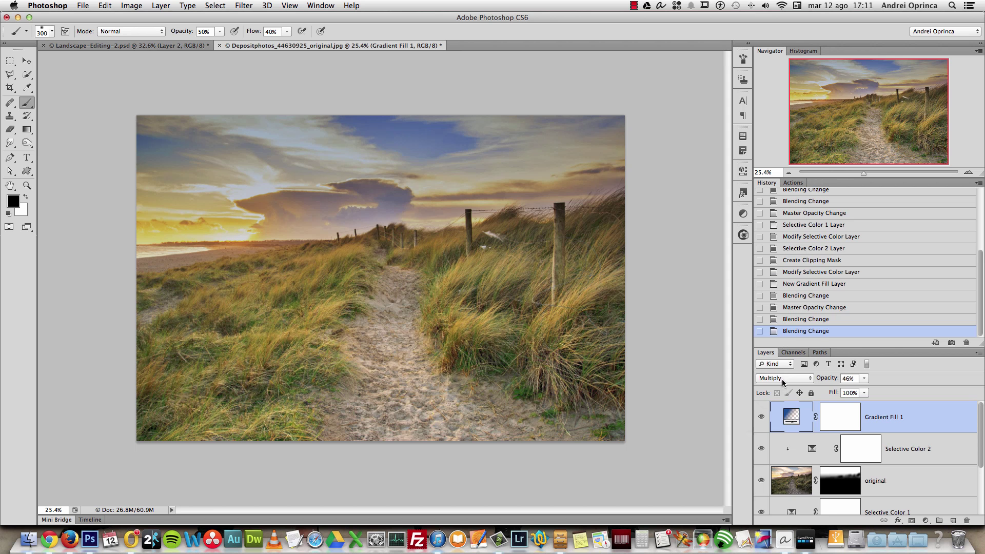
left_click(783, 382)
left_click(781, 466)
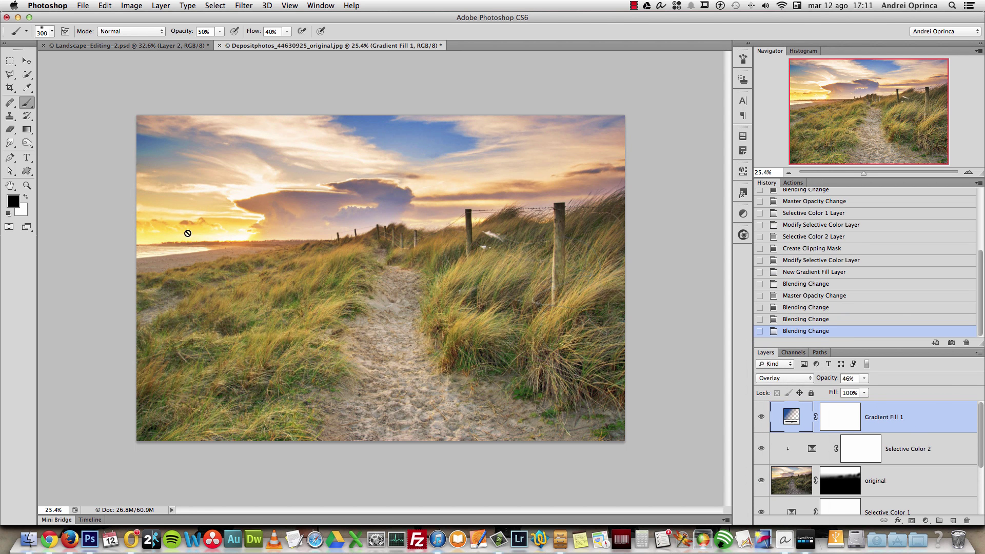
Look at the finished Landscape-Editing-2.psd version for comparison and return to the working photo at 33.33% zoom
left_click(139, 45)
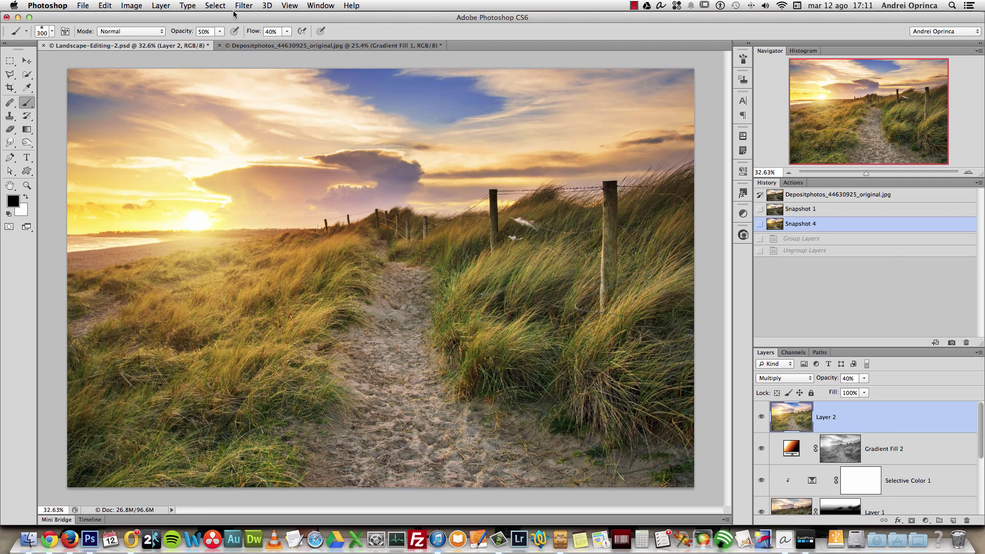
left_click(268, 48)
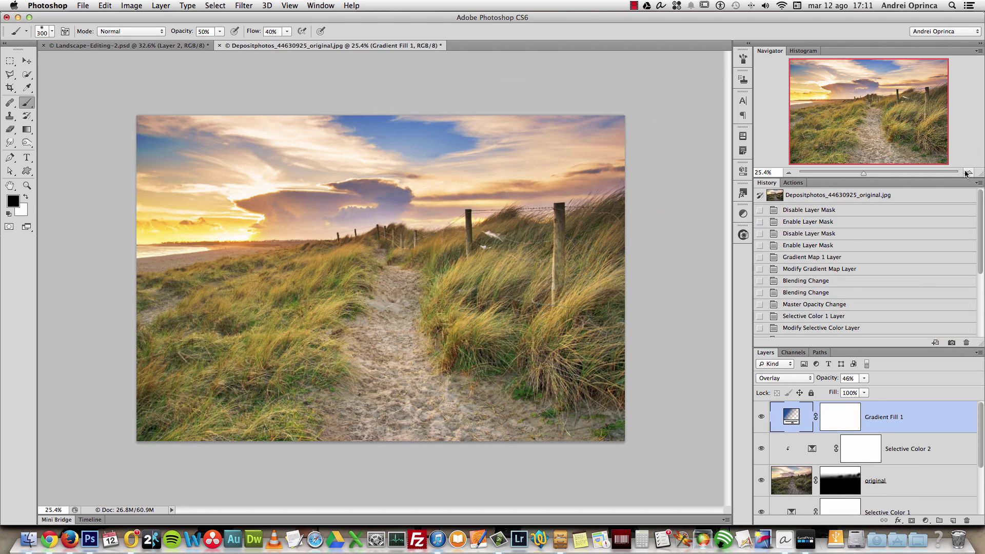
left_click(968, 172)
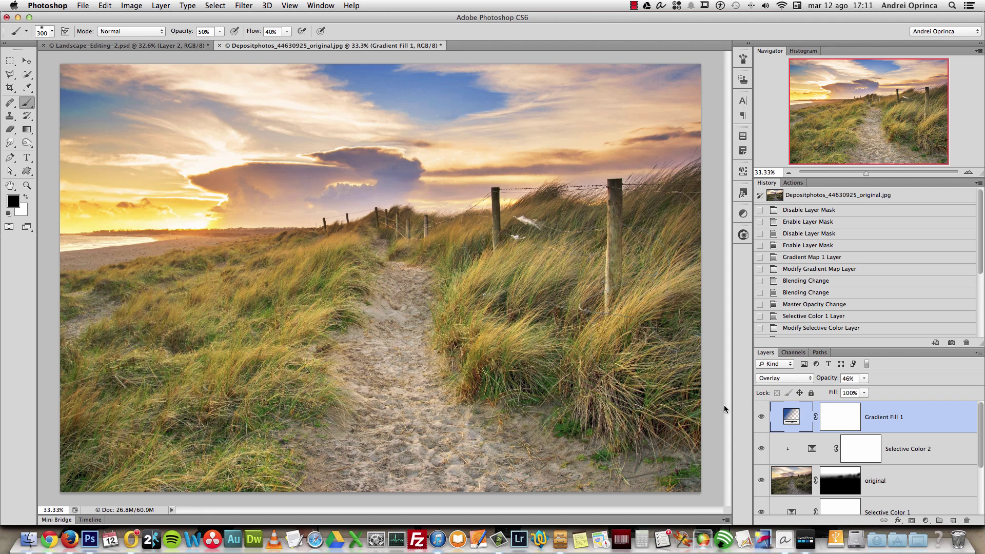
Add a second Gradient Fill layer on top of the stack using the Black, White preset
left_click(925, 520)
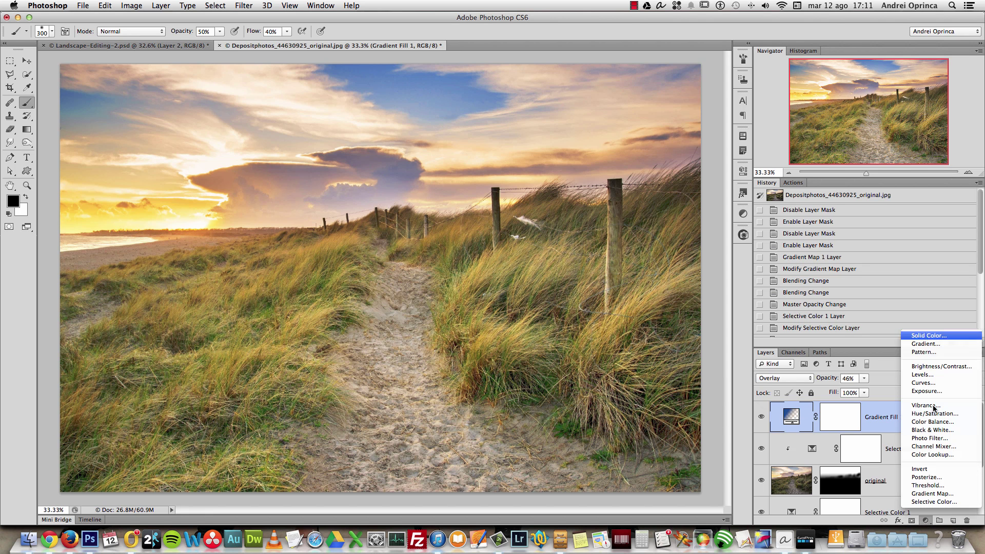
left_click(925, 344)
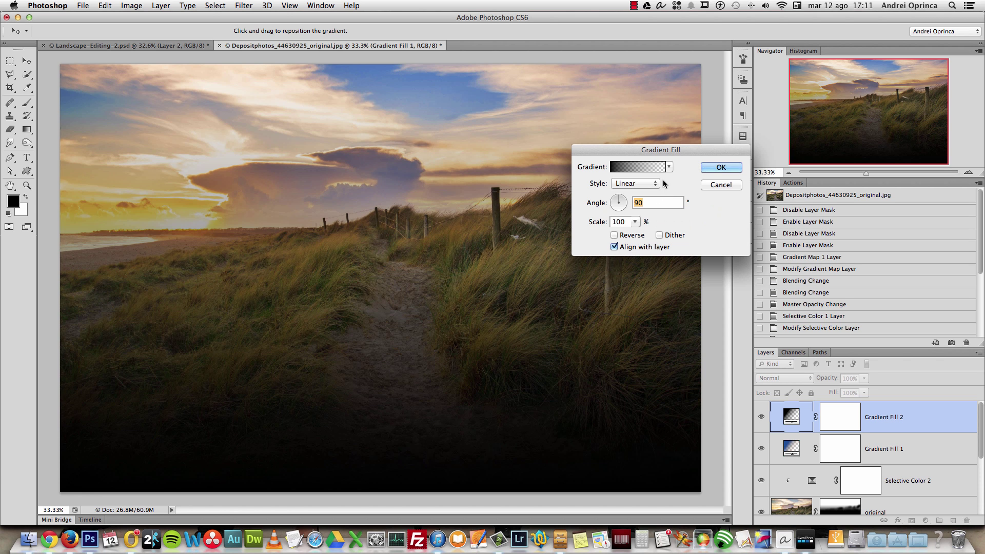
left_click(640, 167)
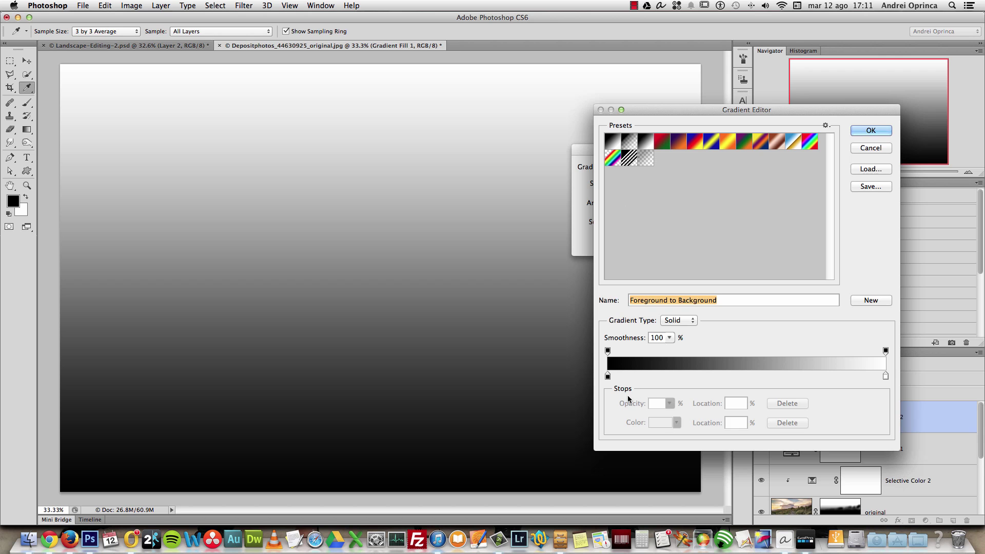
left_click(643, 144)
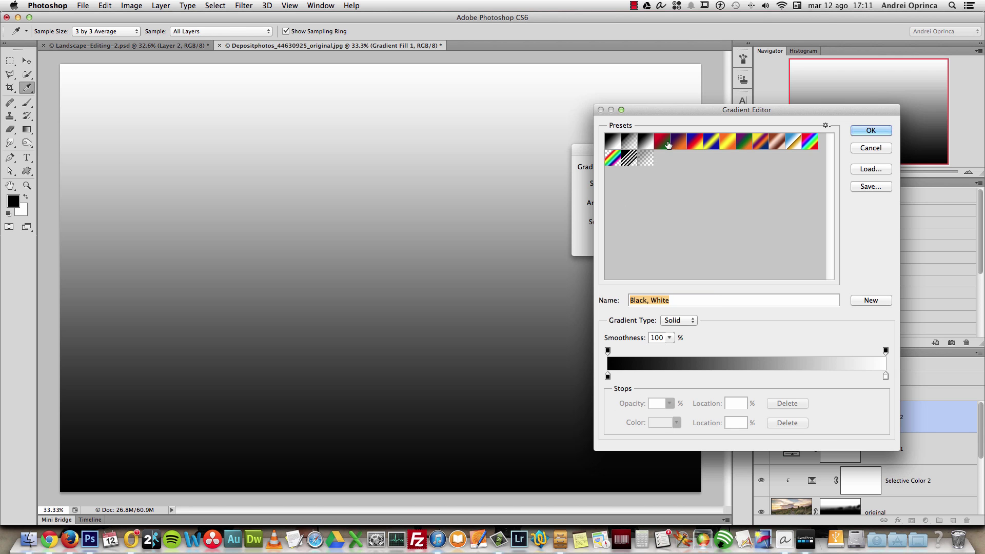
left_click(870, 131)
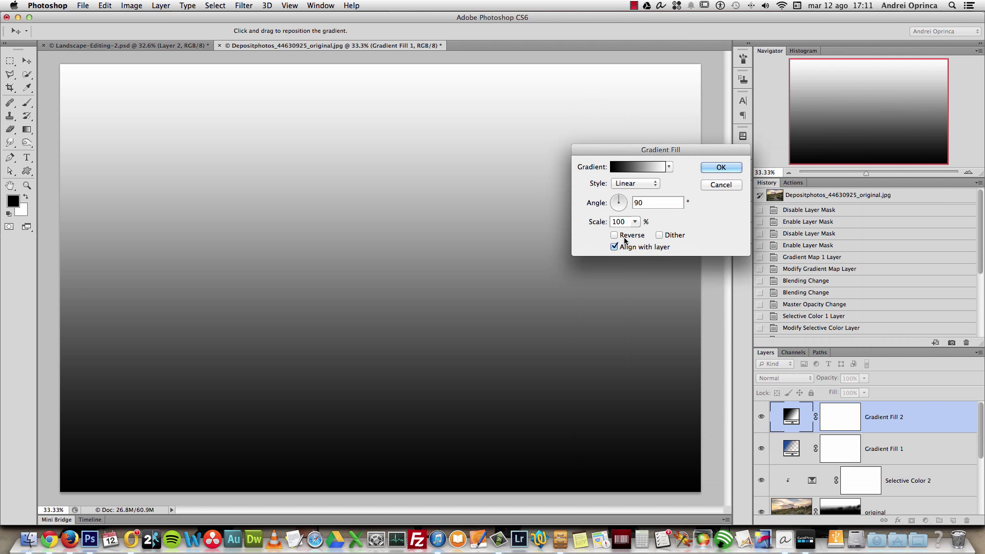
left_click(614, 235)
left_click(632, 168)
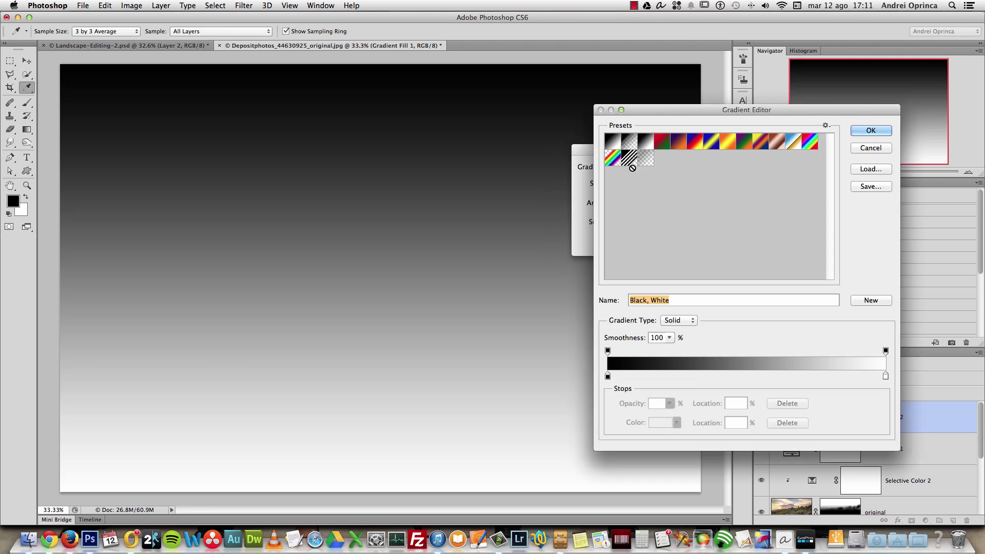
left_click(884, 149)
left_click(615, 223)
Recolour the new gradient's starting stop to white and its end stop to black
left_click(639, 168)
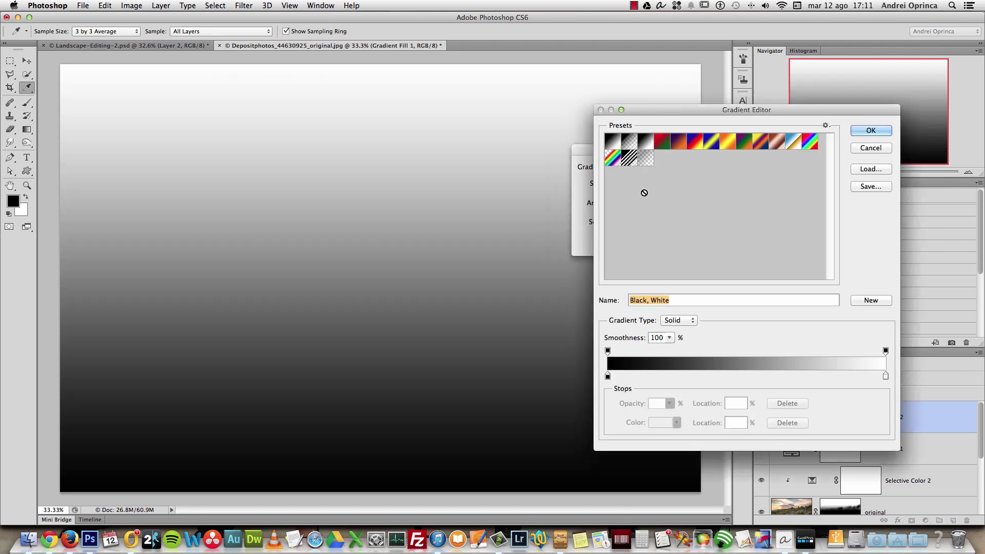
left_click(608, 376)
left_click(663, 423)
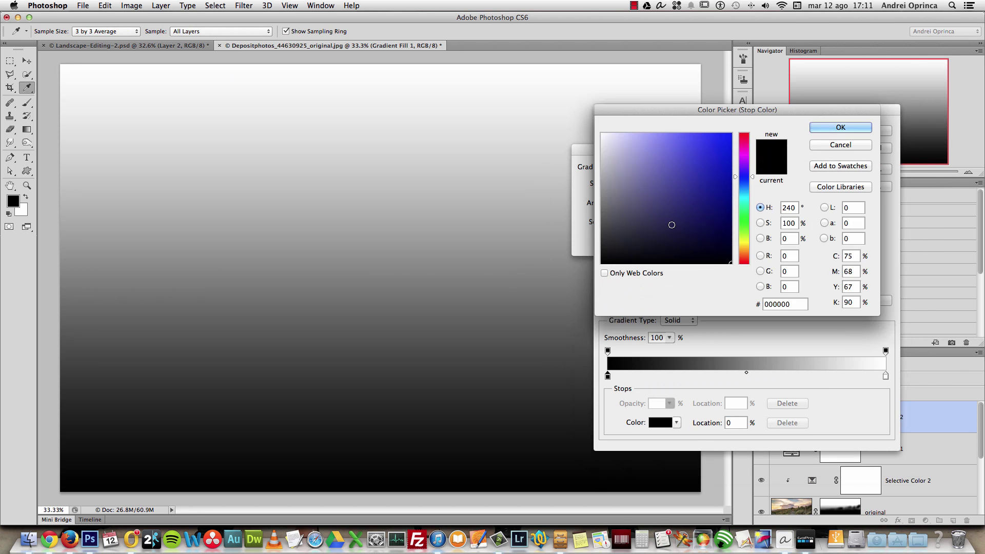
left_click(537, 77)
left_click(840, 127)
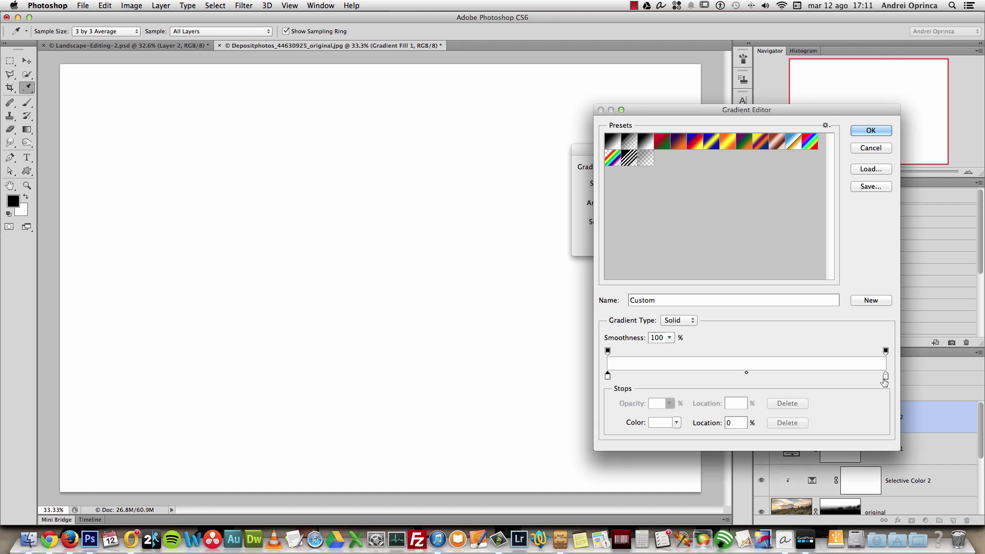
left_click(886, 377)
left_click(658, 423)
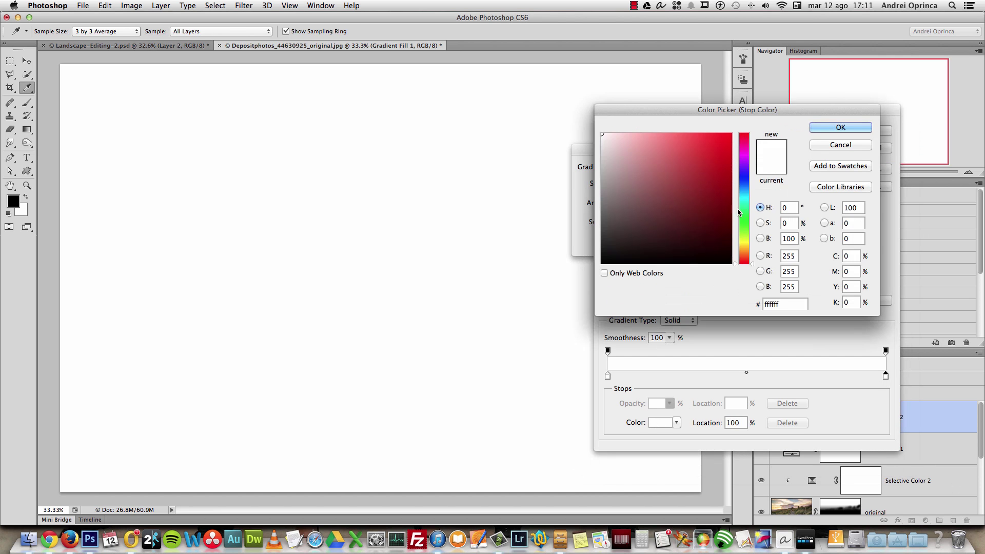
left_click(732, 263)
left_click(836, 128)
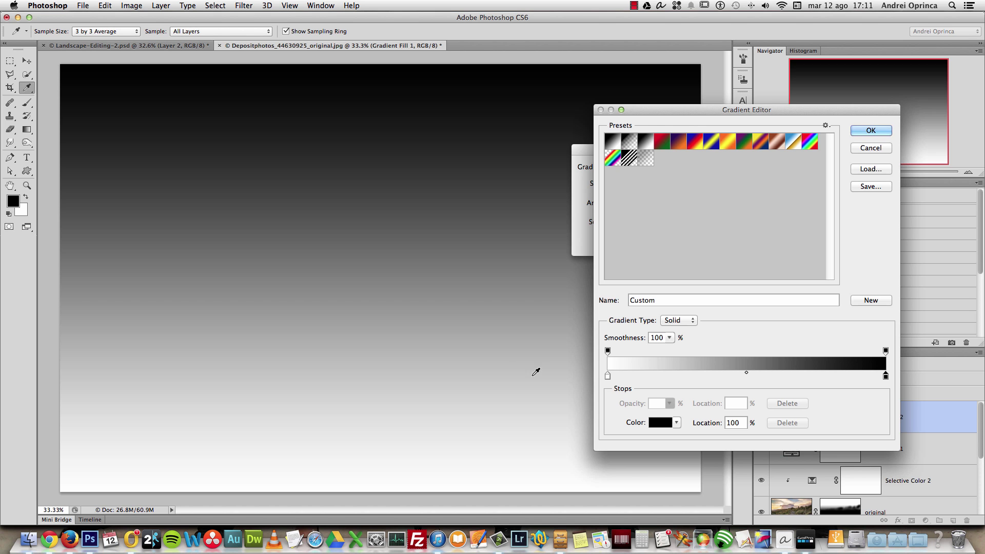
Add a colour stop at 6% of the gradient and recolour it to the pale yellow ffe57f
left_click(608, 376)
left_click_drag(614, 375, 616, 376)
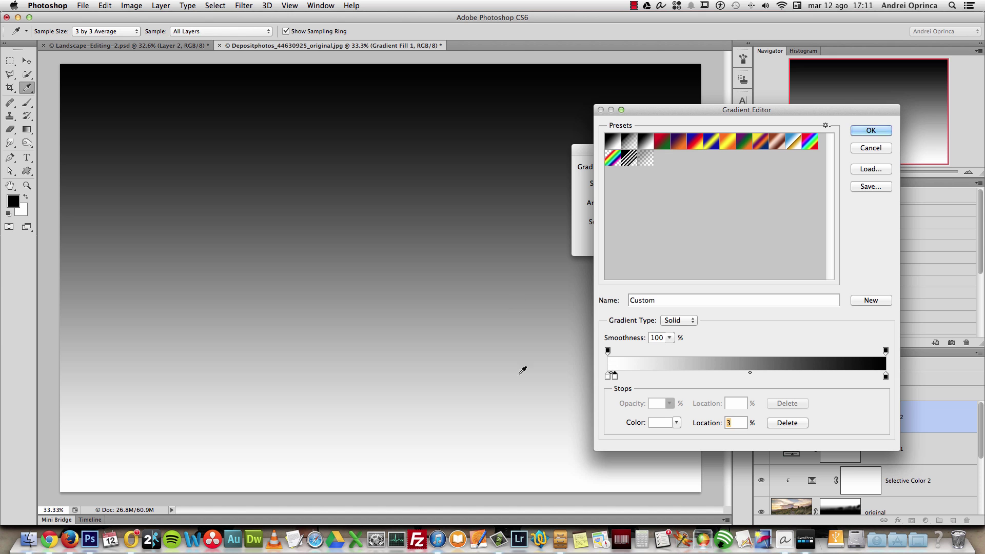
left_click_drag(614, 379, 623, 378)
left_click(659, 426)
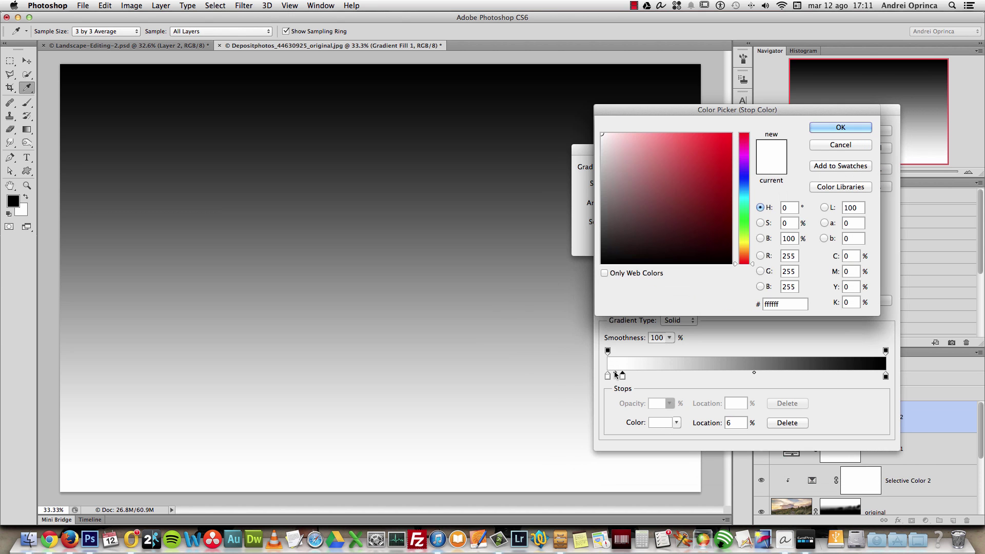
left_click_drag(745, 245, 745, 251)
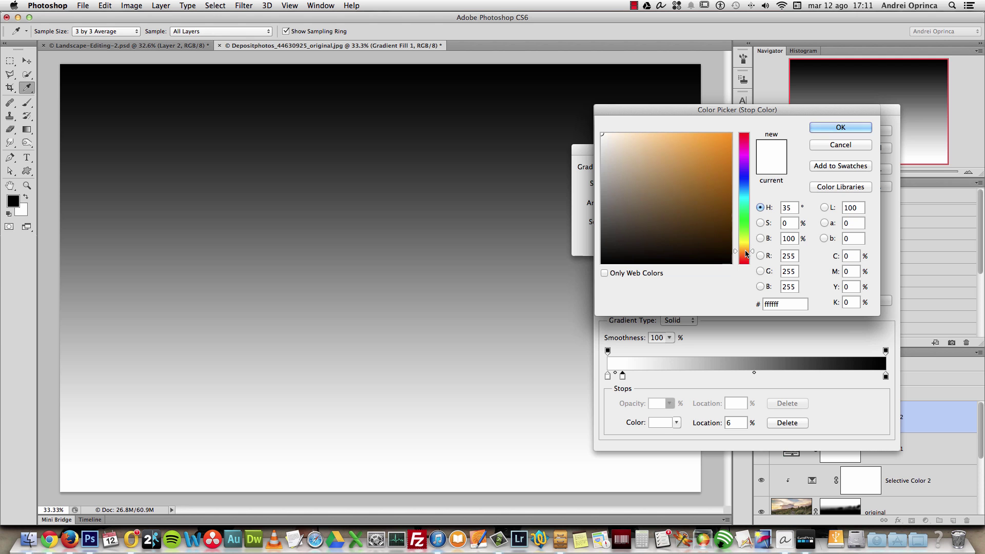
left_click_drag(700, 153, 649, 137)
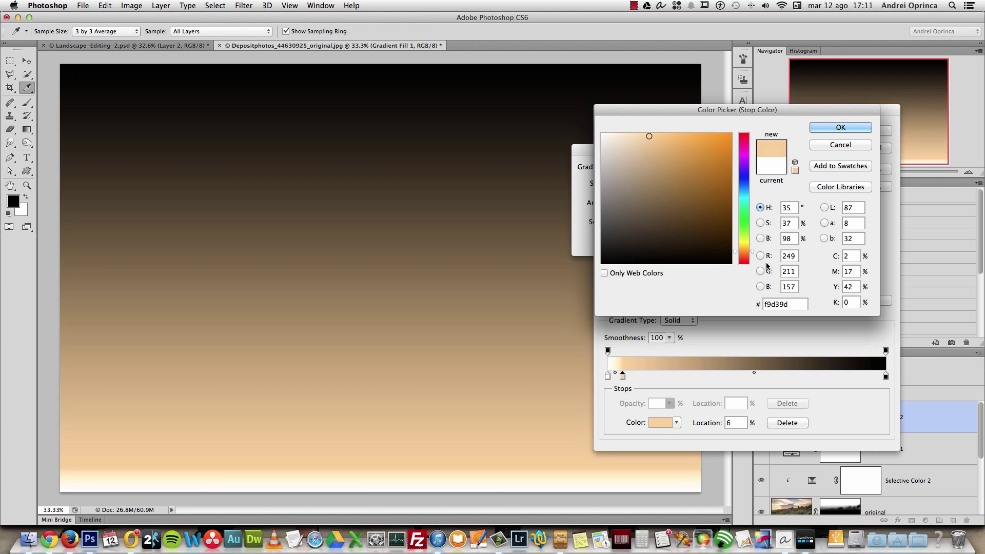
left_click(744, 245)
left_click(744, 245)
left_click_drag(654, 141, 670, 126)
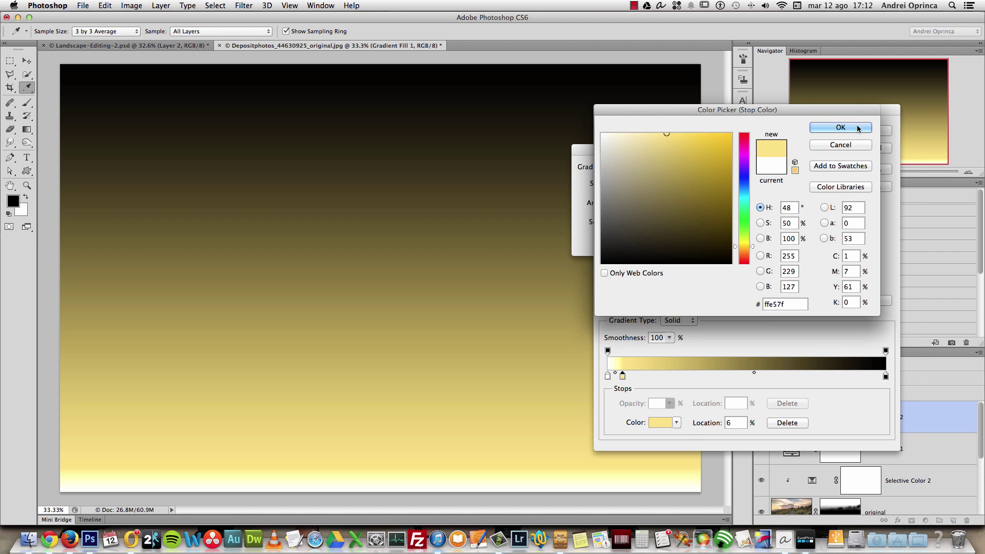
left_click(837, 127)
Add a colour stop at 58% of the gradient, recolour it to the dark orange-brown 904904, and accept the gradient
left_click(770, 377)
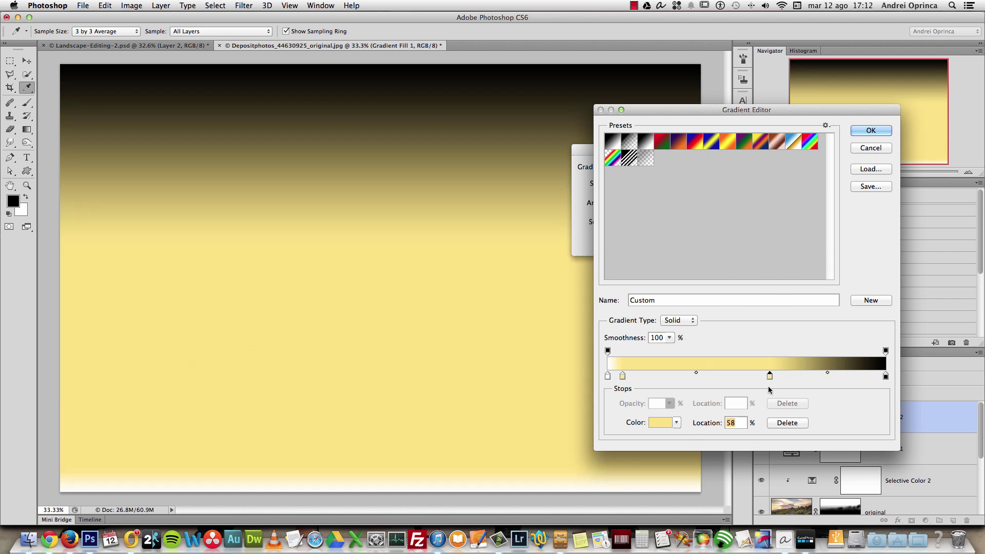
left_click(649, 427)
left_click(747, 254)
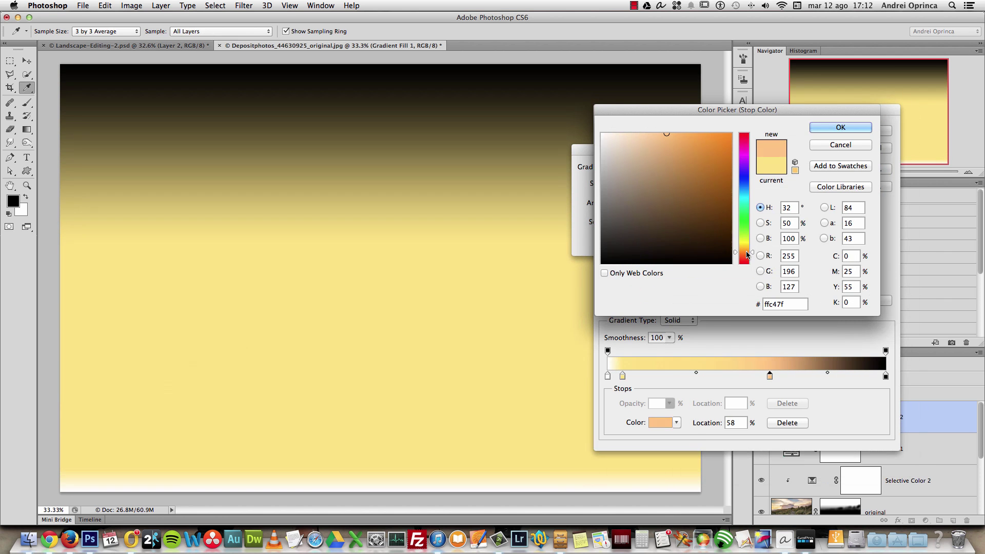
left_click_drag(692, 149, 728, 191)
left_click(840, 127)
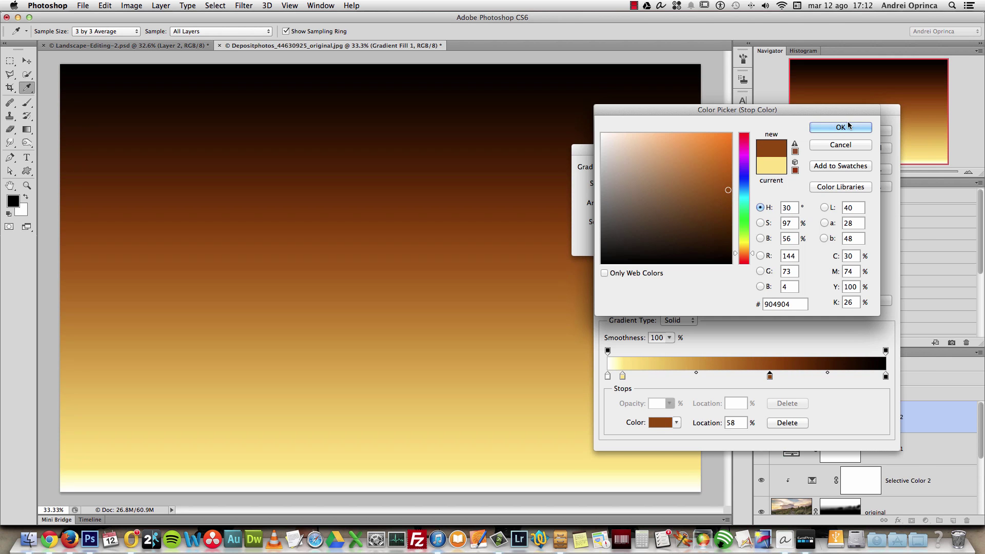
left_click(871, 131)
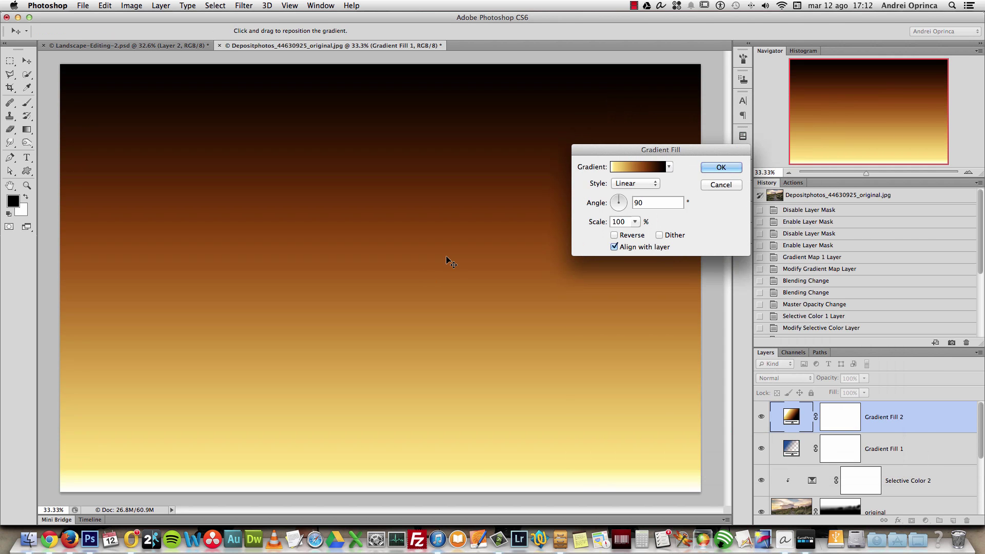
Change the Gradient Fill's style to Radial and move the gradient's yellow stop to 10%
left_click(620, 191)
left_click(627, 193)
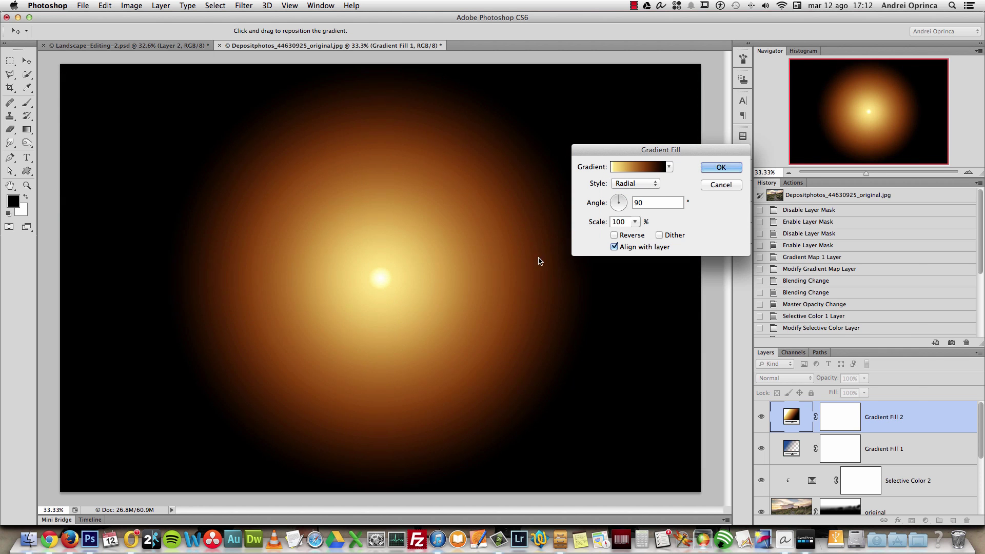
left_click(624, 167)
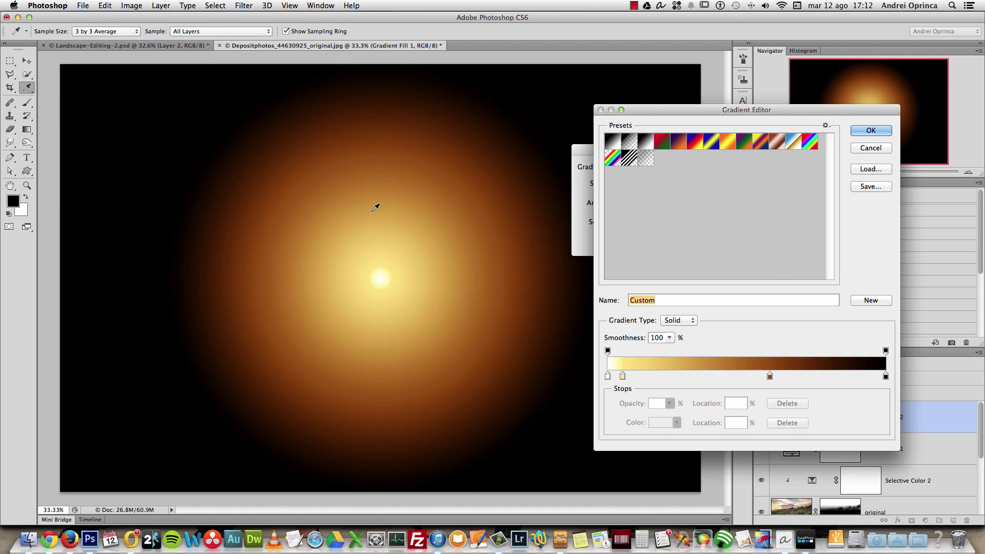
left_click(623, 377)
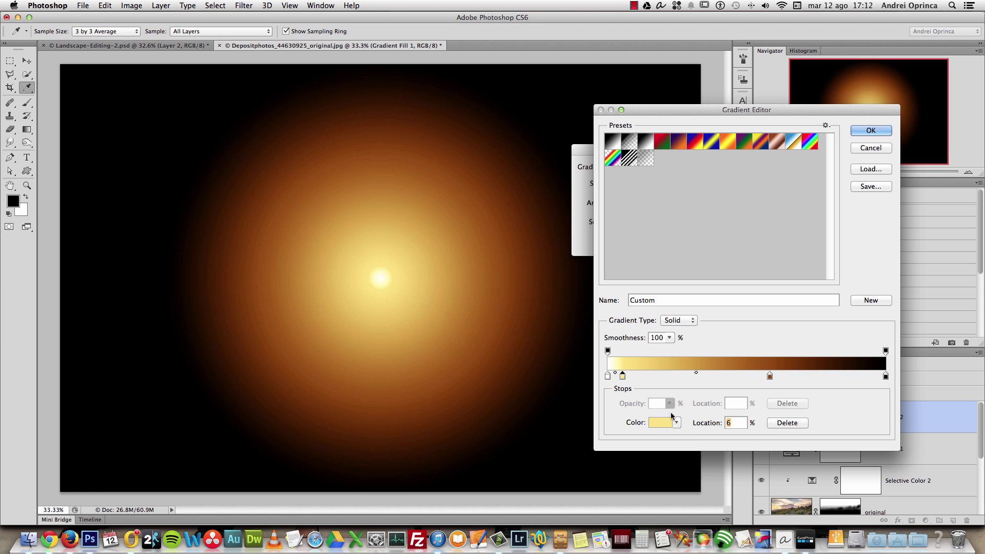
mouse_move(625, 378)
left_mouse_down()
mouse_move(647, 377)
mouse_move(613, 377)
mouse_move(624, 376)
mouse_move(595, 405)
mouse_move(563, 368)
mouse_move(634, 379)
left_mouse_up()
left_click(610, 377)
left_click(609, 378)
left_click(634, 376)
Recolour the gradient's yellow stop to the more saturated ffe552 and finish creating the Gradient Fill layer
left_click(667, 423)
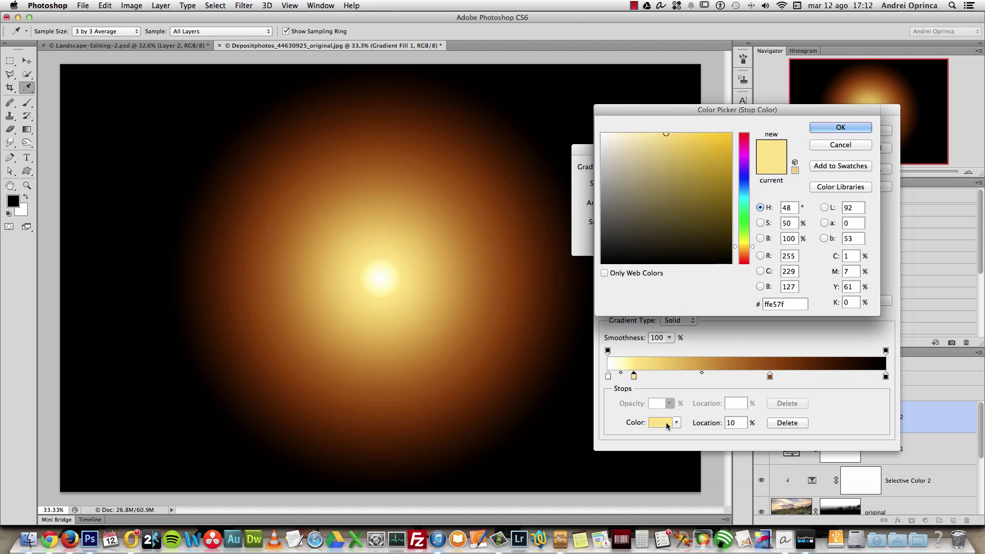
left_click_drag(749, 249, 749, 248)
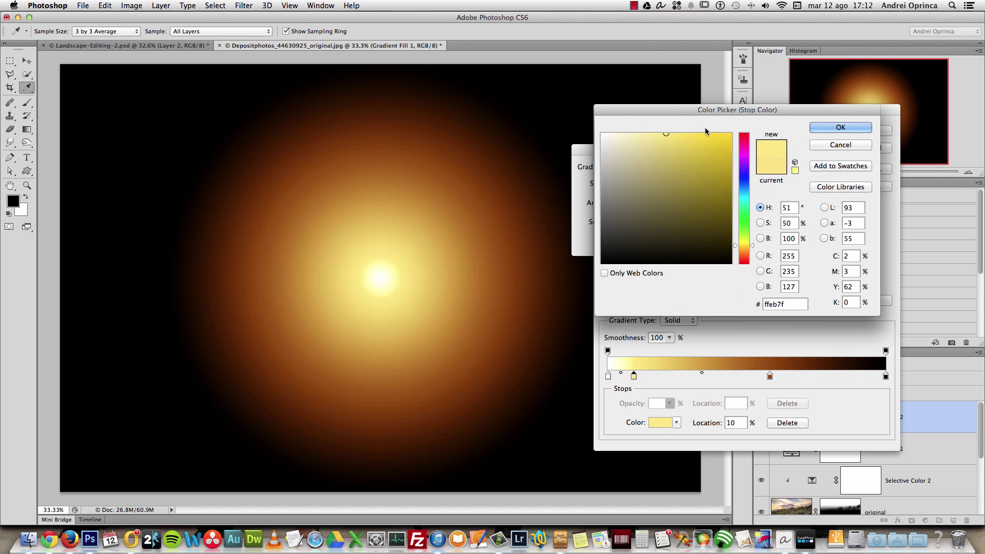
left_click(690, 134)
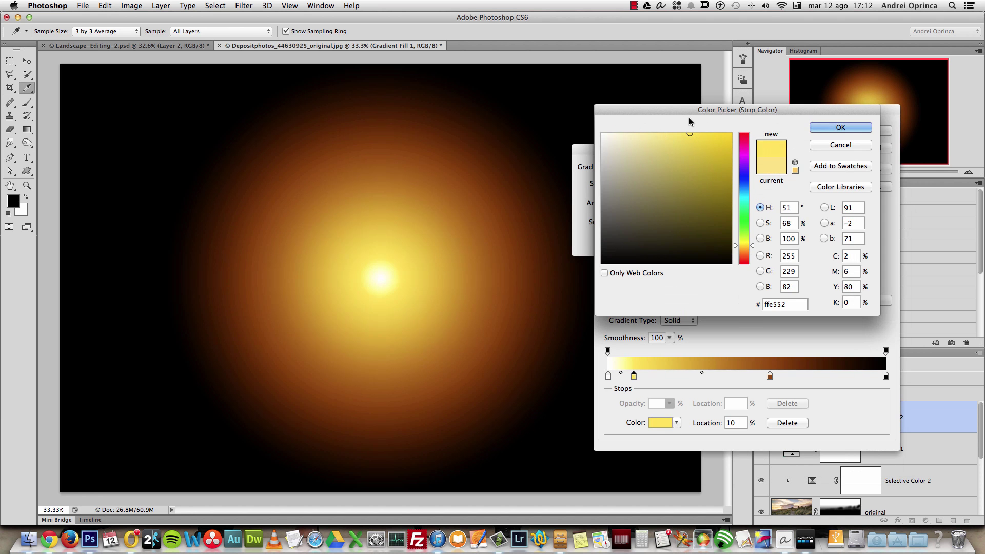
left_click(842, 131)
left_click(871, 131)
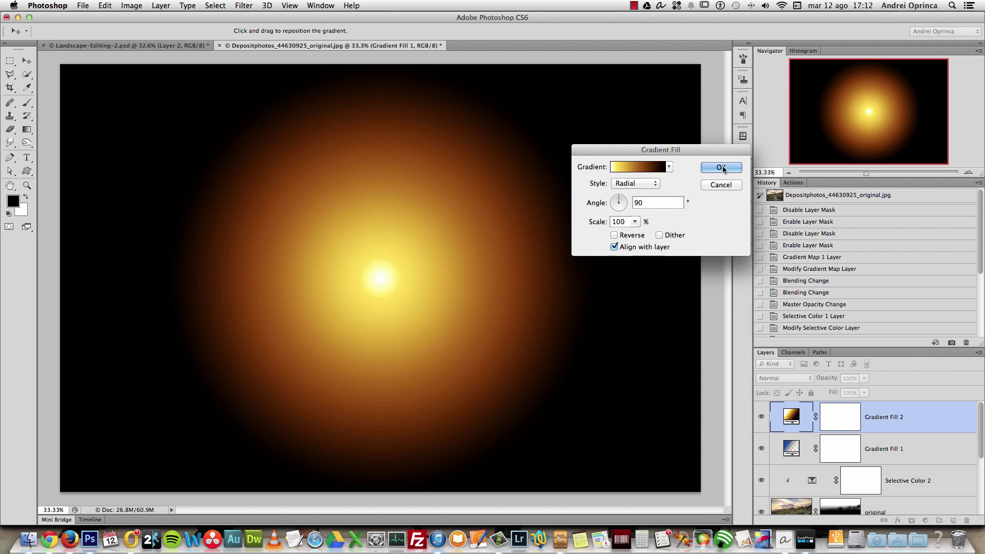
left_click(722, 166)
key("b")
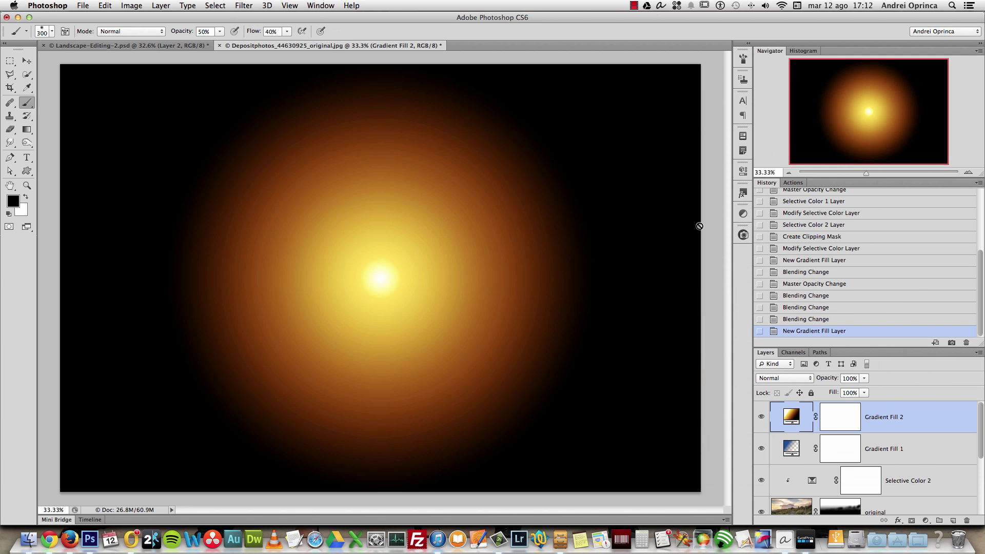
Set the Gradient Fill 2 layer's blending mode to Screen
left_click(812, 378)
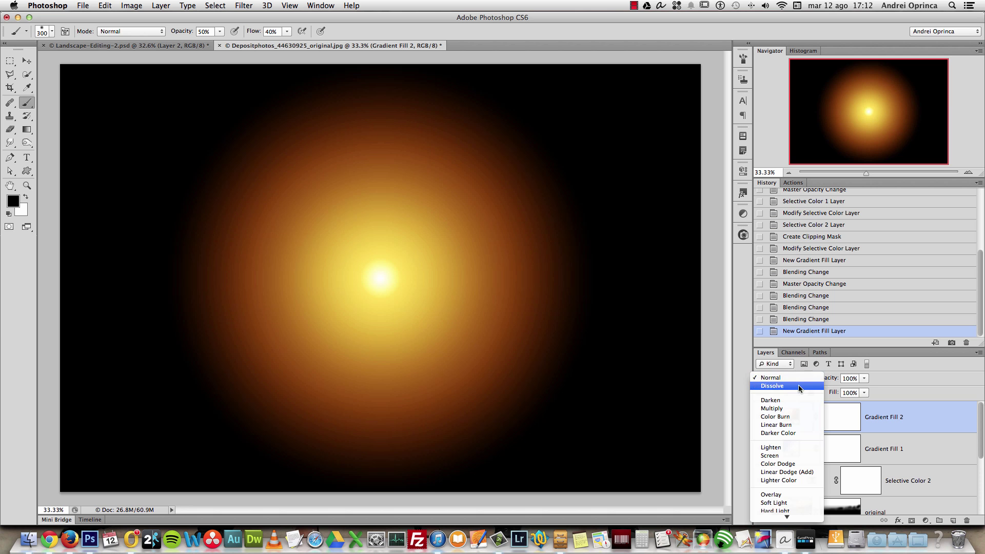
left_click(793, 455)
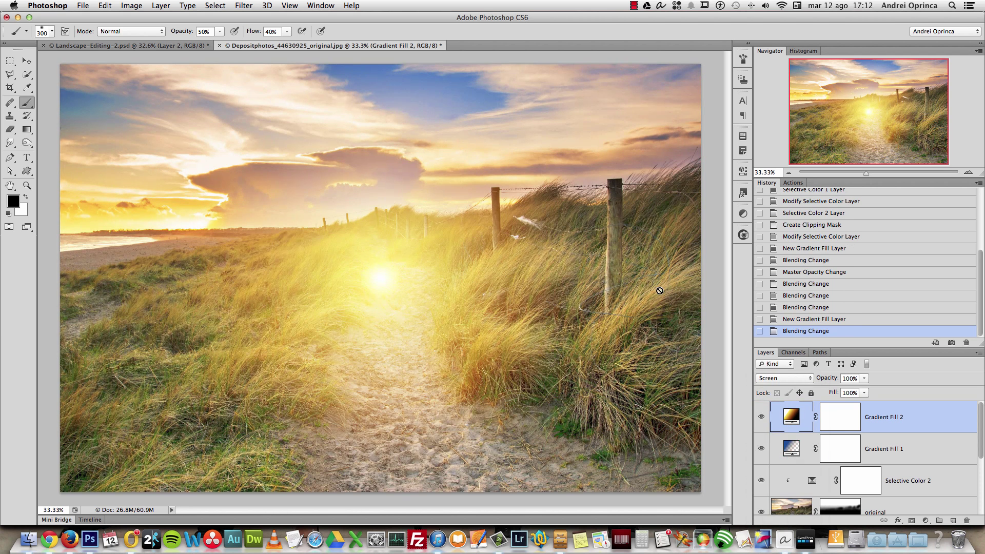
left_click(350, 246)
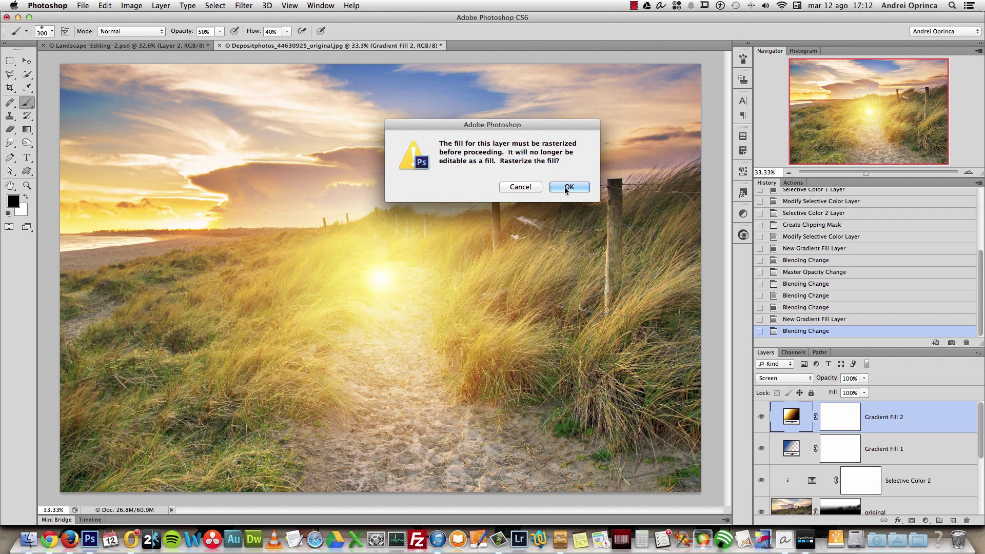
left_click(514, 187)
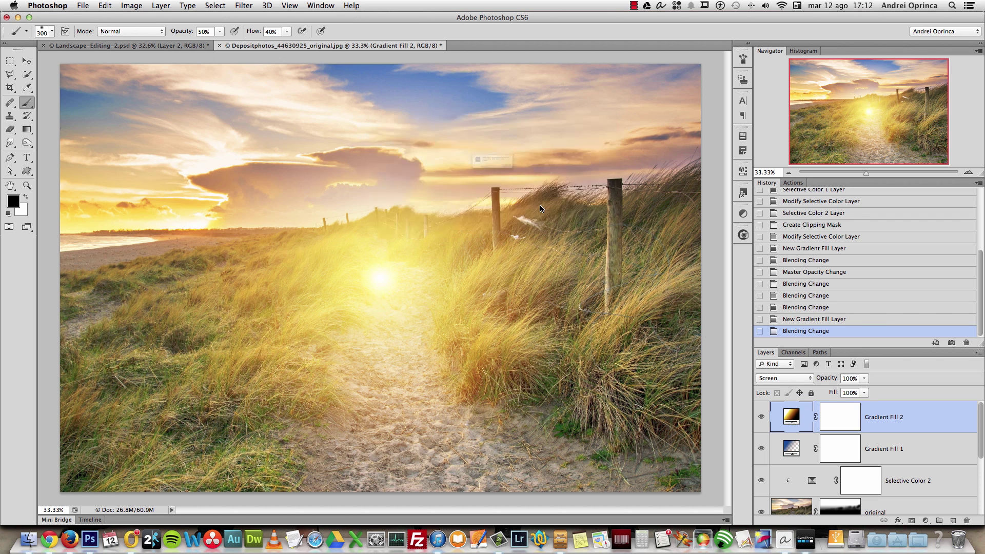
left_click(568, 186)
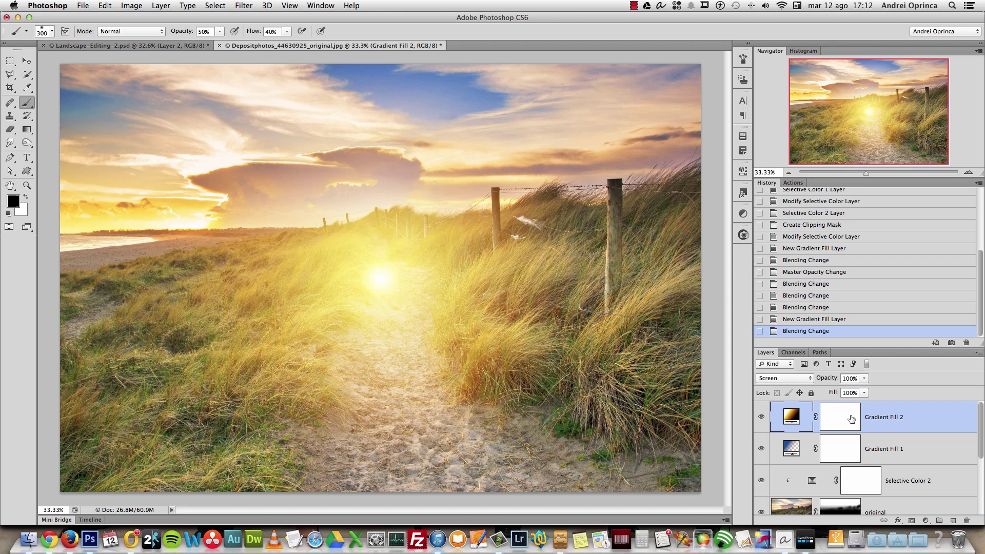
Reopen the Gradient Fill 2 settings and reposition the radial glow over the setting sun on the horizon
double_click(791, 418)
left_click_drag(680, 154, 656, 141)
mouse_move(422, 314)
left_mouse_down()
mouse_move(345, 238)
mouse_move(208, 233)
mouse_move(500, 218)
mouse_move(204, 221)
mouse_move(198, 233)
mouse_move(405, 102)
mouse_move(130, 174)
mouse_move(207, 231)
left_mouse_up()
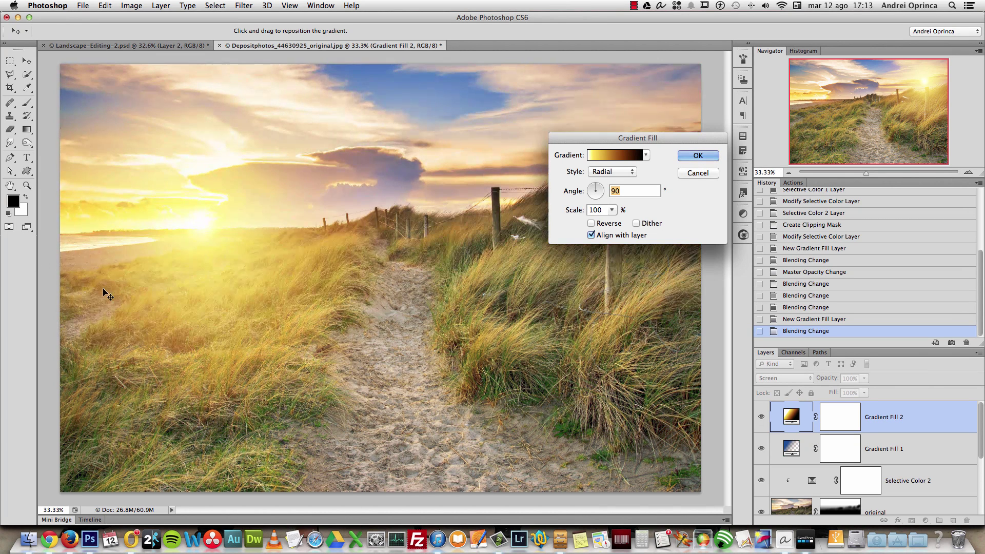
left_click(626, 155)
left_click(612, 158)
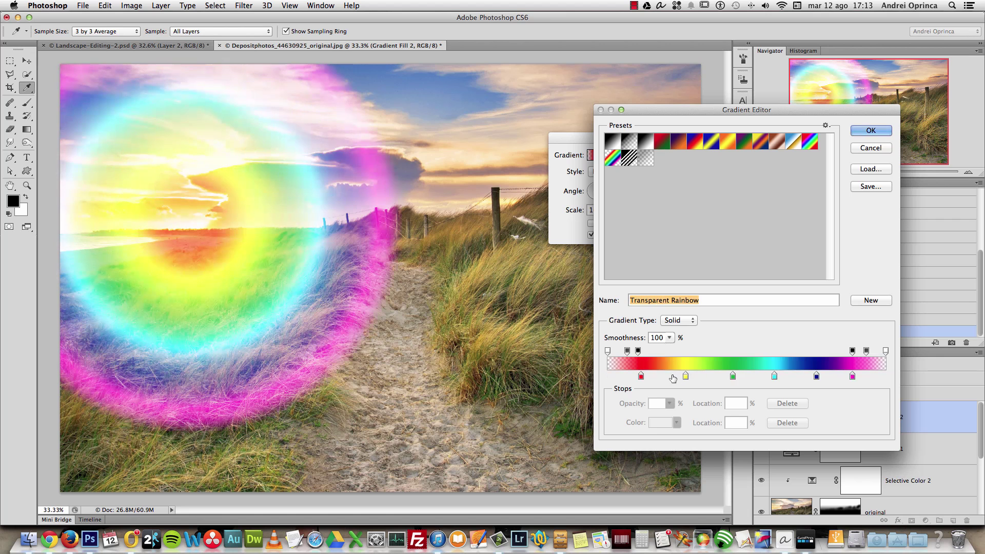
left_click(887, 148)
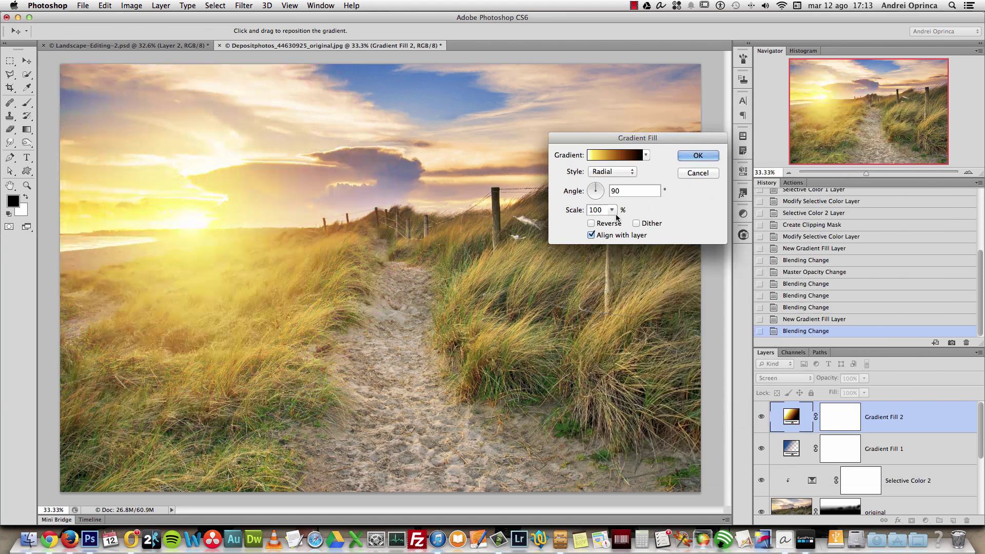
Move the glow gradient's yellow stop closer to its white end and the orange-brown stop to 45%
left_click(607, 155)
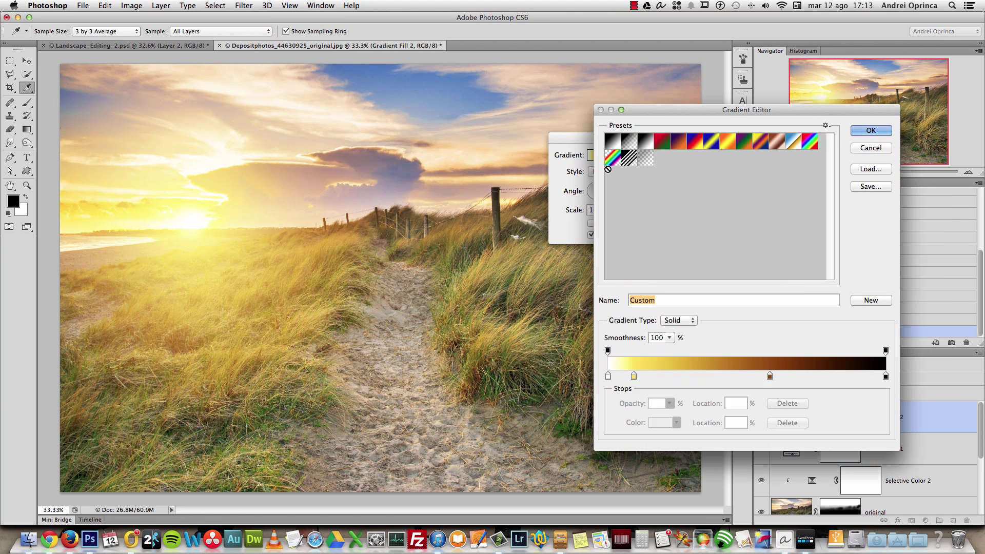
left_click(608, 377)
left_click_drag(634, 377, 619, 379)
left_click_drag(769, 377, 734, 376)
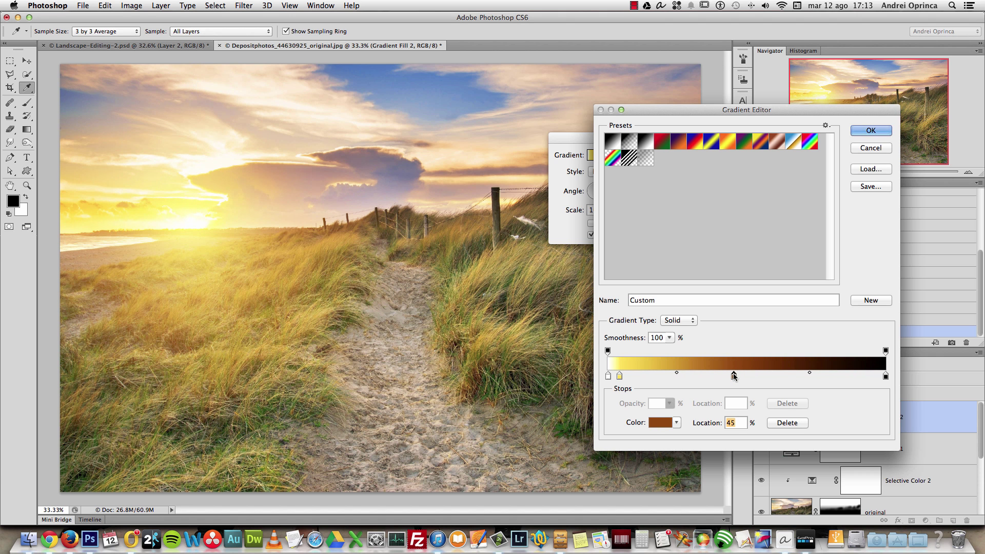
Recolour the gradient's 45% stop to the reddish brown 903204 and accept the edited gradient
left_click(658, 422)
left_click_drag(746, 255, 746, 259)
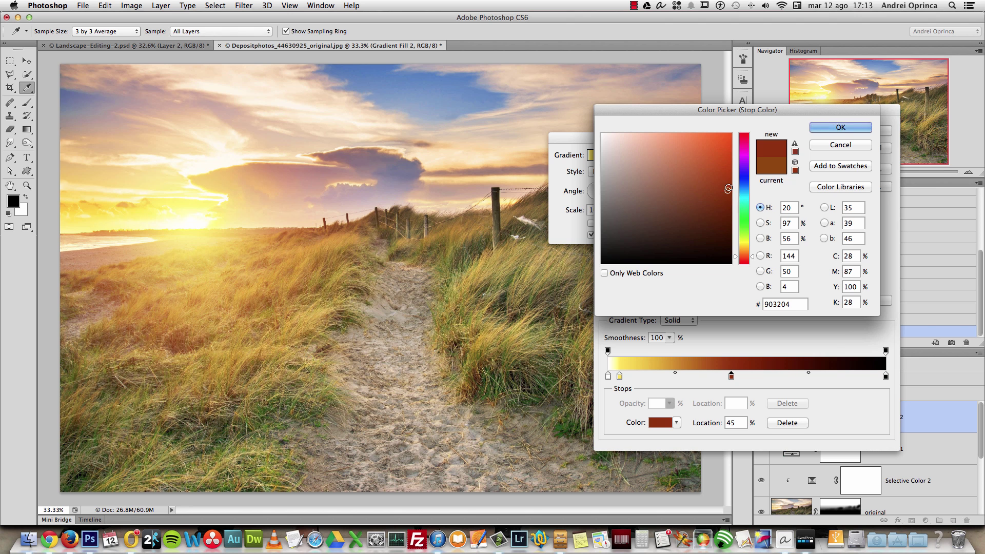
left_click(833, 130)
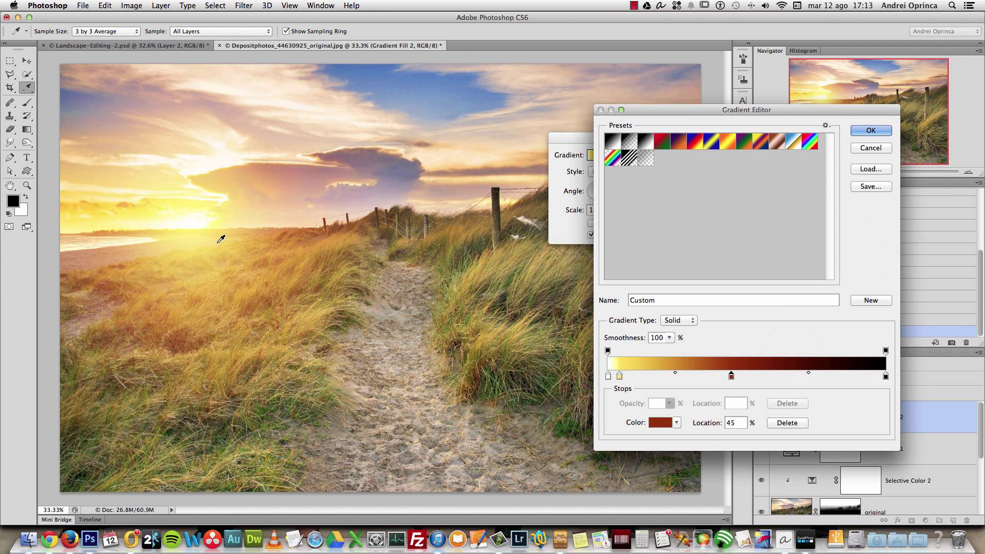
left_click(871, 131)
Nudge the radial glow slightly to align it with the sun and accept the Gradient Fill settings
left_click_drag(97, 214, 103, 203)
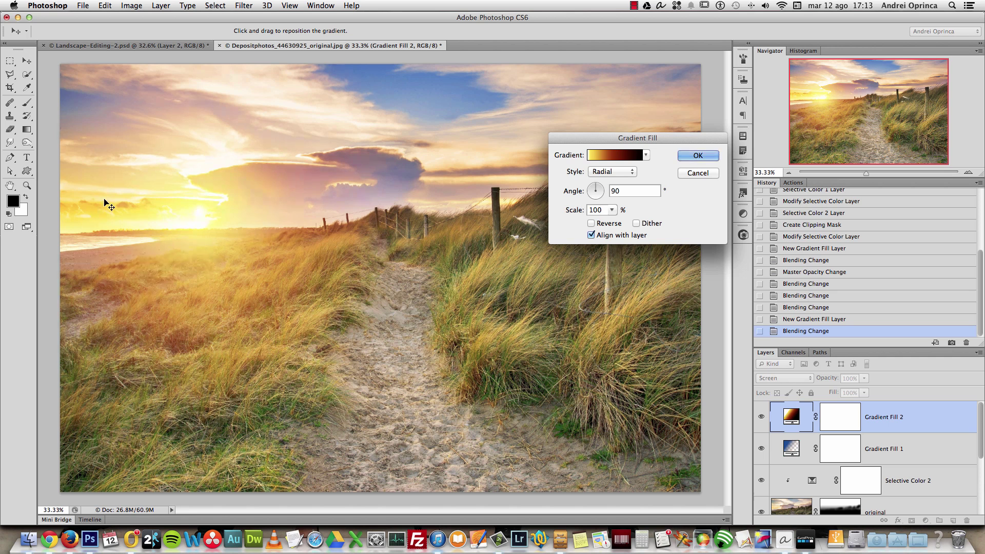
left_click(708, 155)
key("b")
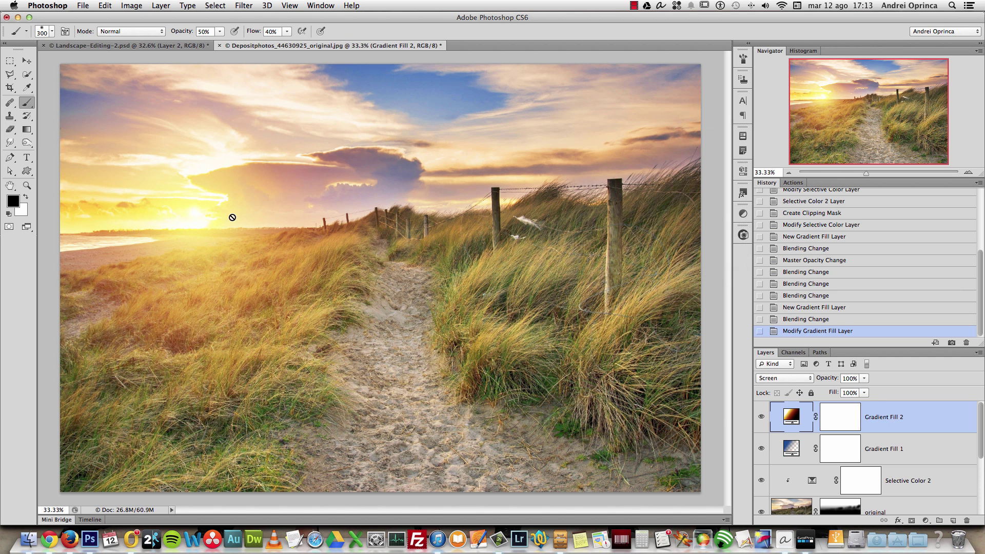
Start Apply Image on the Gradient Fill 2 layer mask, using the merged layers and the RGB channel as source
left_click(834, 413)
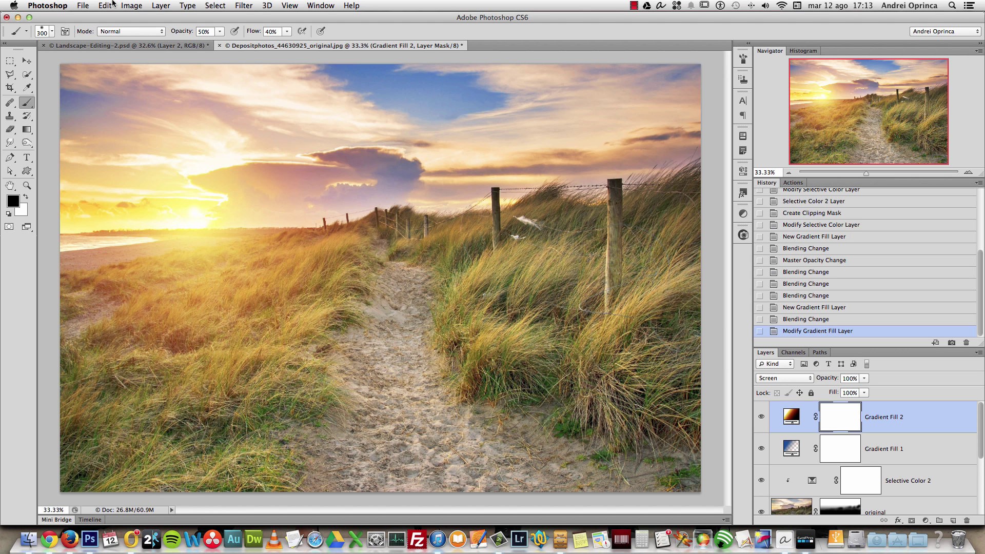
left_click(132, 5)
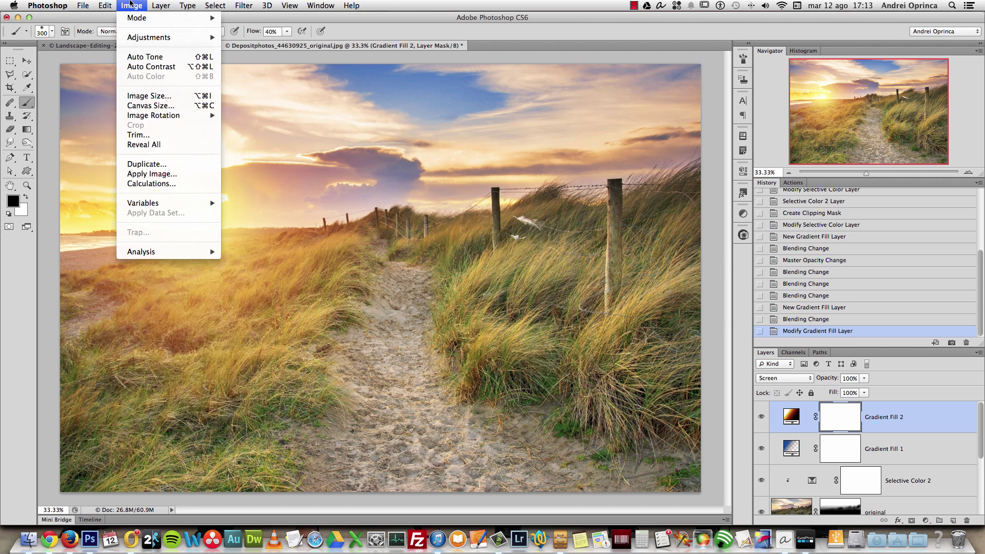
left_click(149, 173)
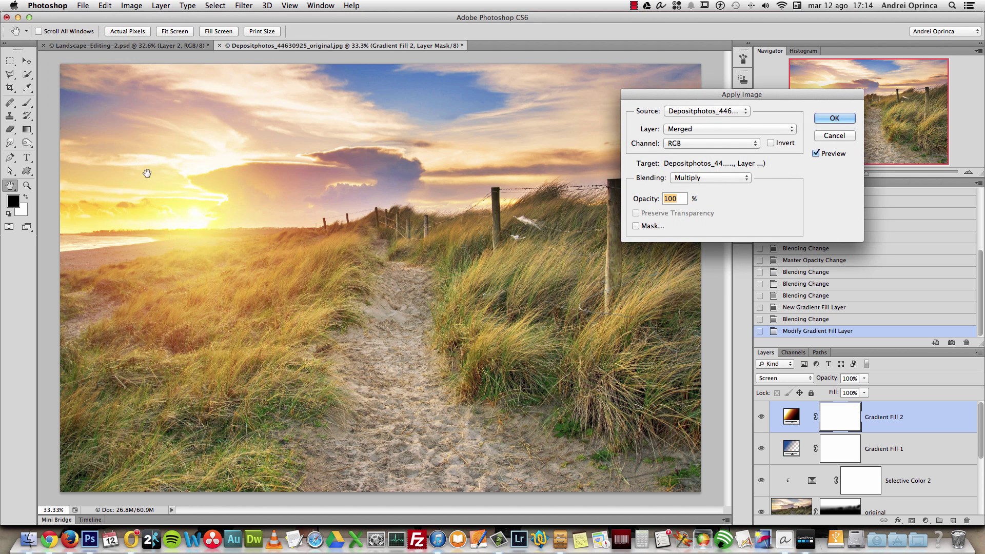
left_click(687, 144)
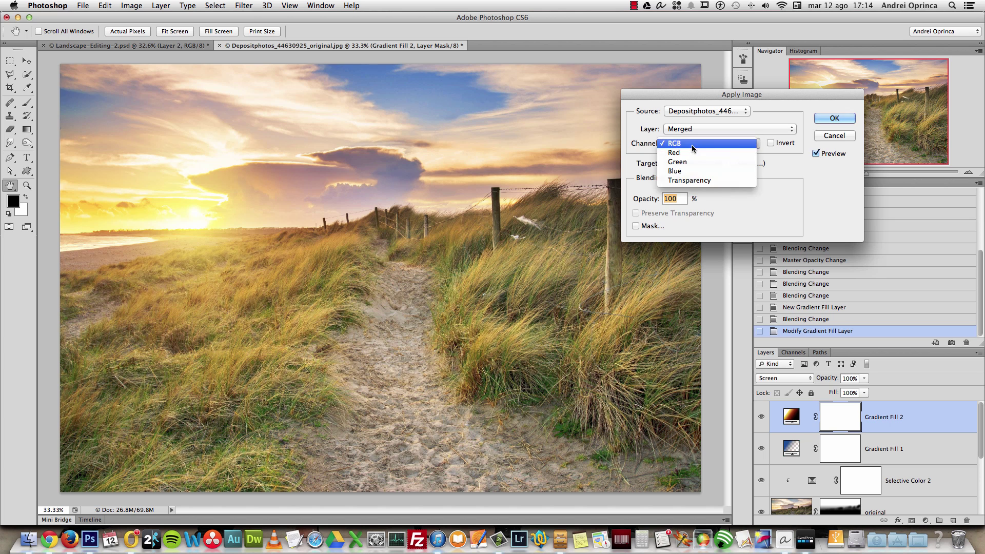
left_click(706, 145)
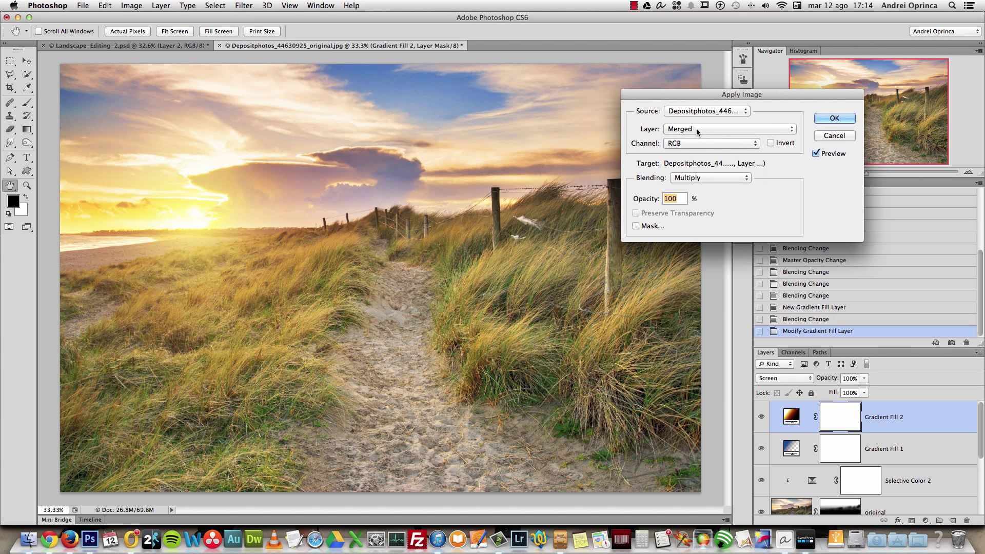
Try Hard Light, Subtract and an inverted Subtract for Apply Image, and return the blending to a non-inverted Multiply
left_click(698, 178)
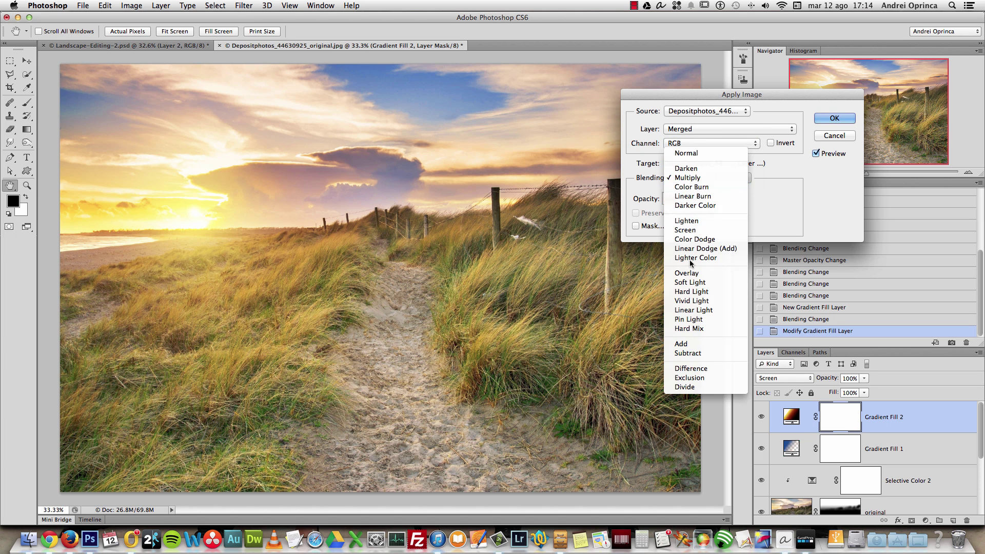
left_click(699, 296)
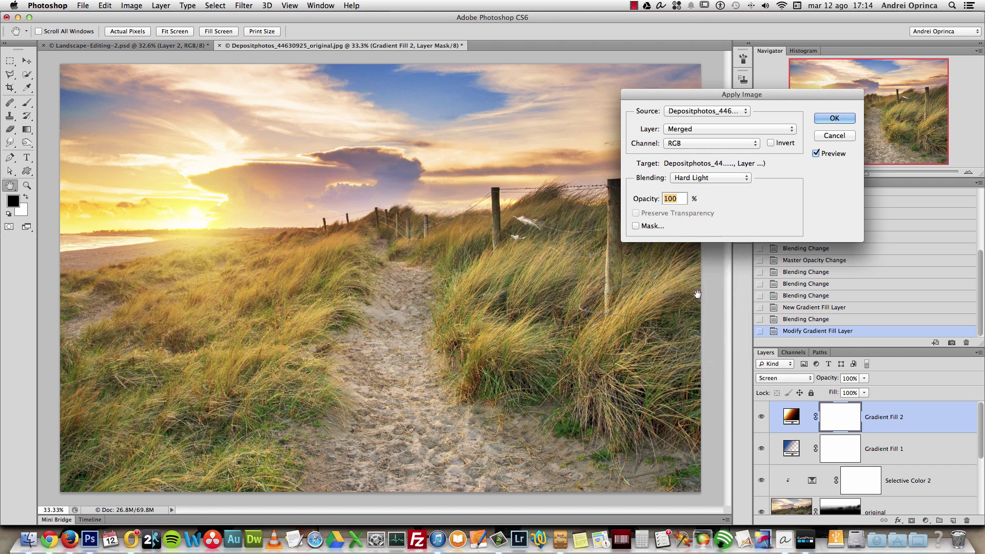
left_click(694, 179)
left_click(701, 239)
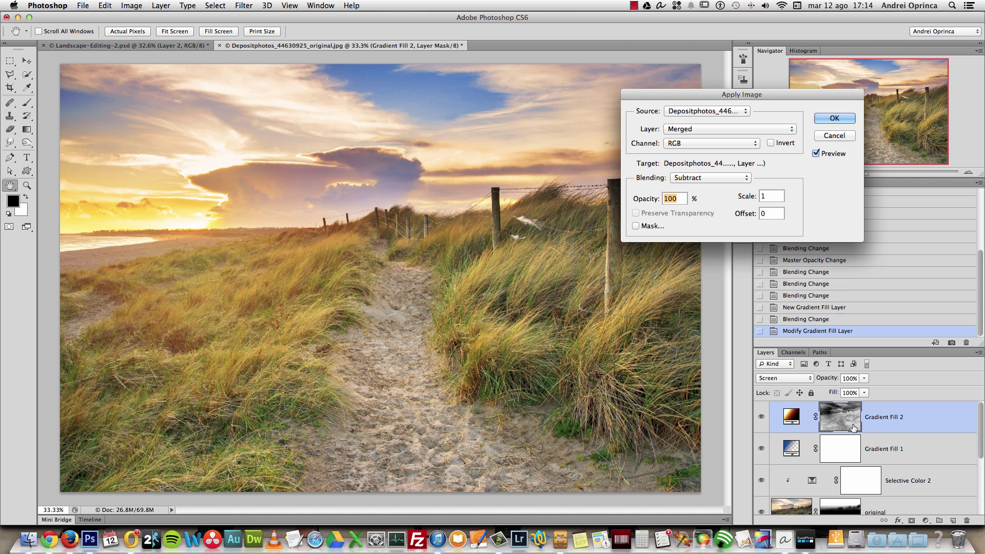
left_click(770, 143)
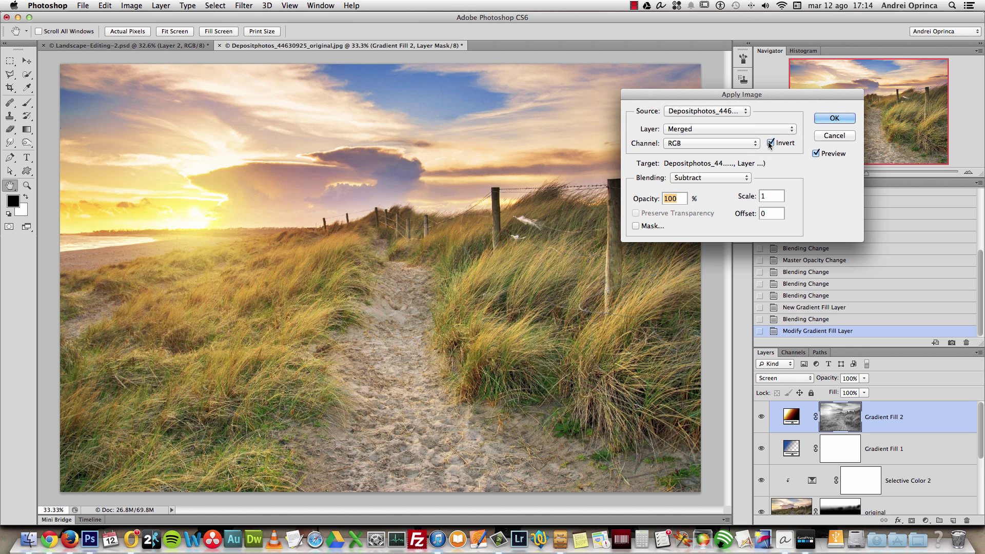
left_click(770, 143)
left_click(710, 177)
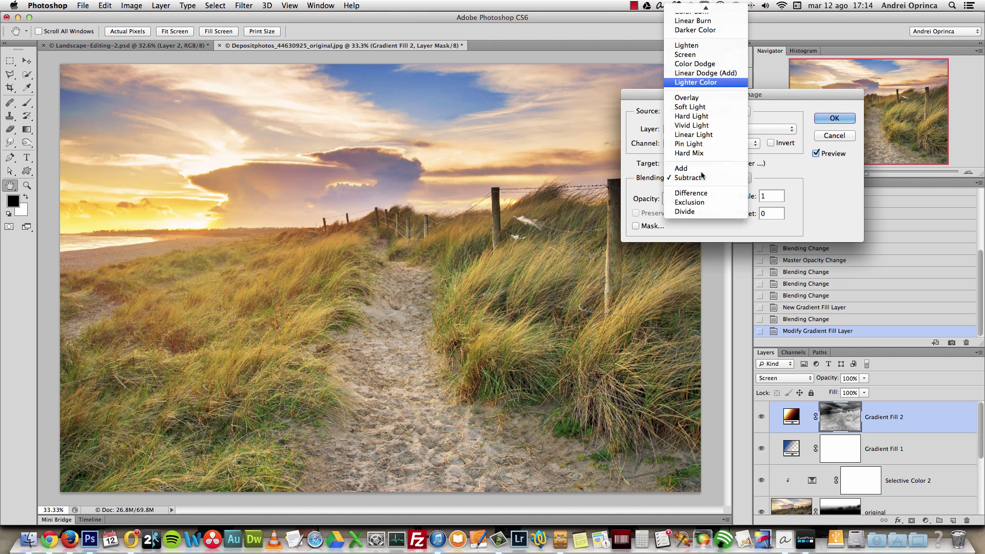
left_click(692, 35)
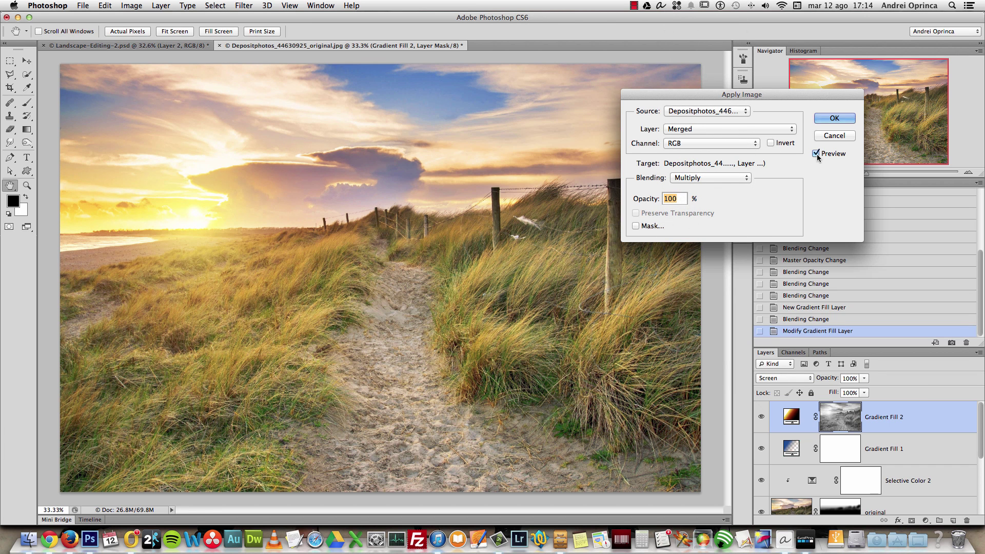
Compare the photo with and without the Apply Image effect by toggling its preview
left_click(816, 154)
left_click(817, 157)
left_click(818, 157)
left_click(817, 156)
Try masking the applied image with Layer 1 and Layer 0 of the Landscape-Editing document, and turn the masking option off again
left_click(636, 227)
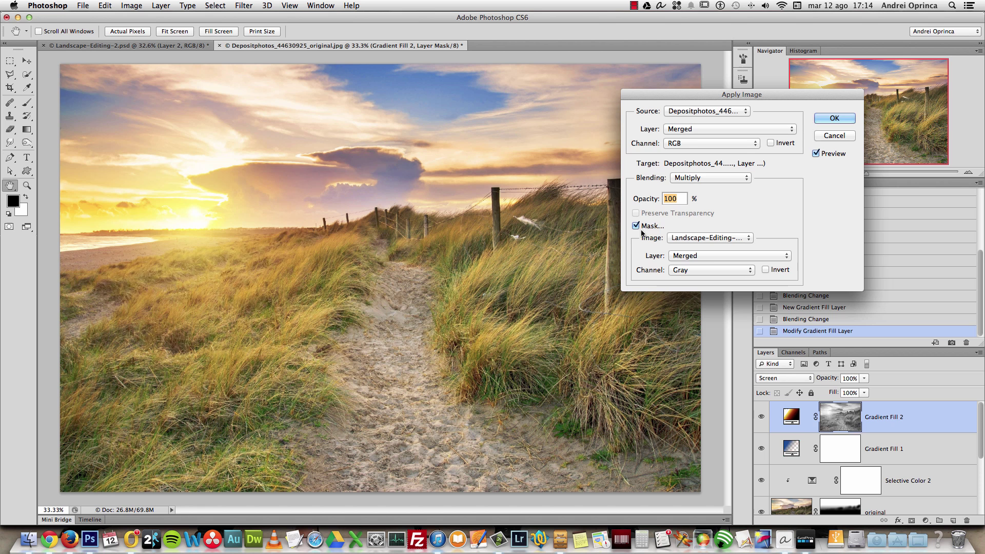
left_click(710, 257)
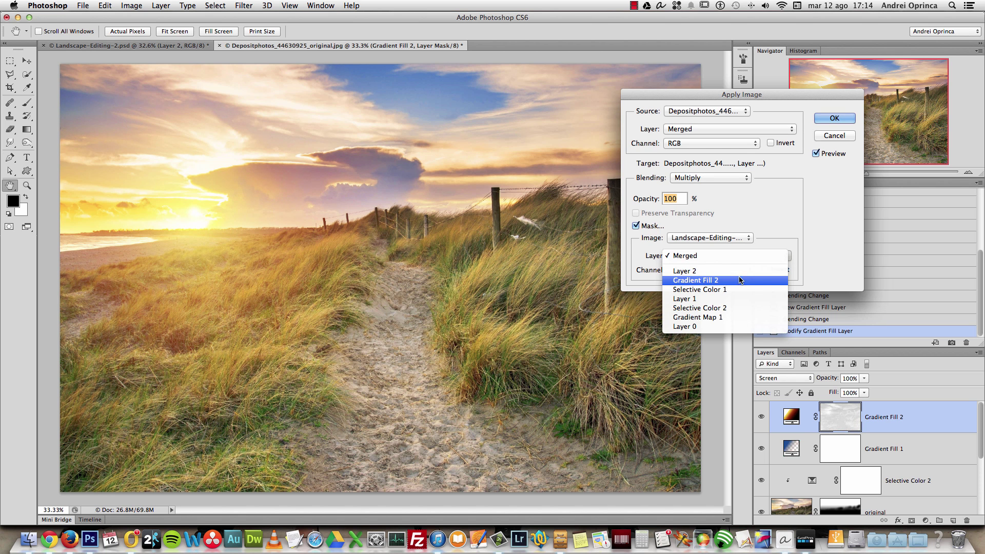
left_click(713, 298)
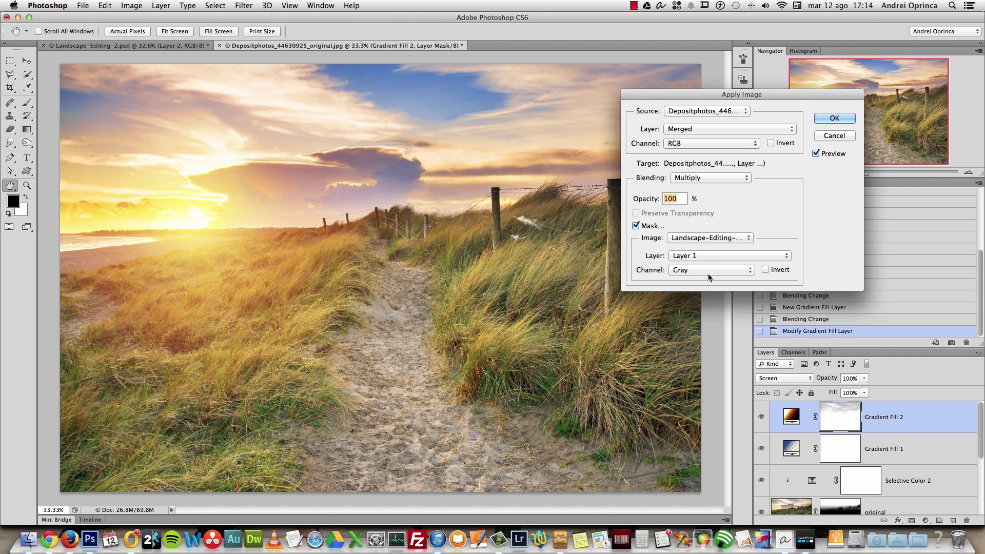
left_click(710, 256)
left_click(707, 264)
left_click(711, 255)
left_click(704, 273)
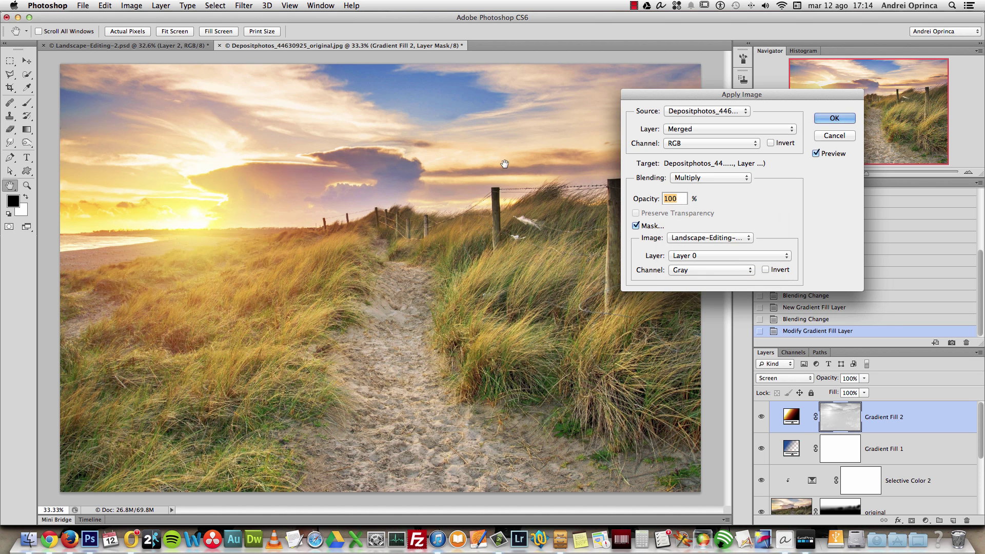
left_click(637, 226)
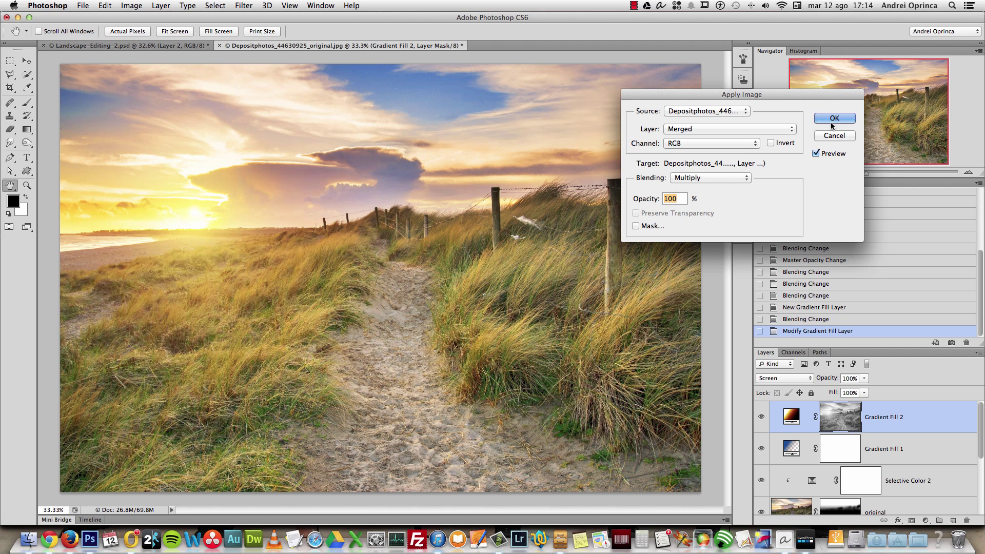
Apply the merged RGB image to the Gradient Fill 2 mask with Multiply at 100% opacity and inspect the mask on its own
left_click(833, 119)
key("b")
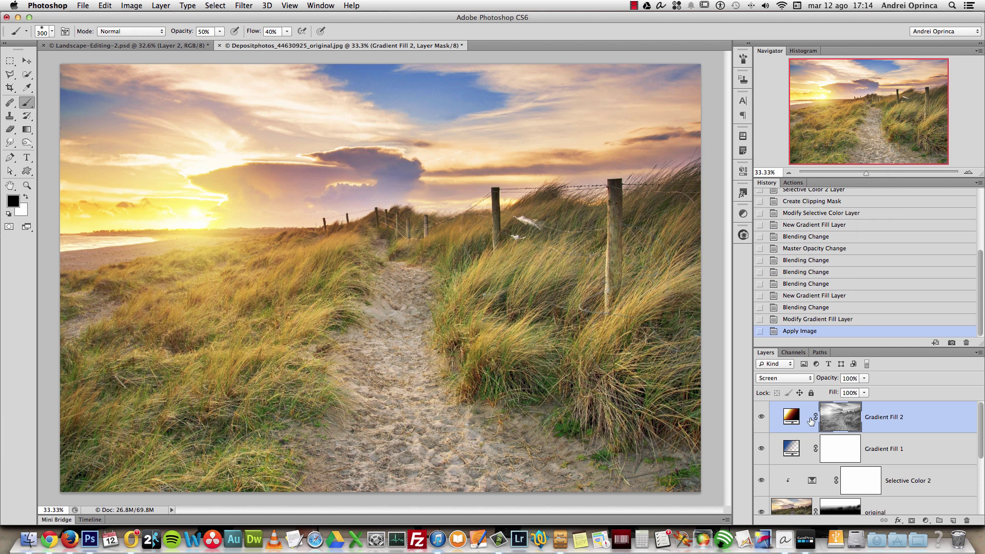
left_click(843, 416, "alt")
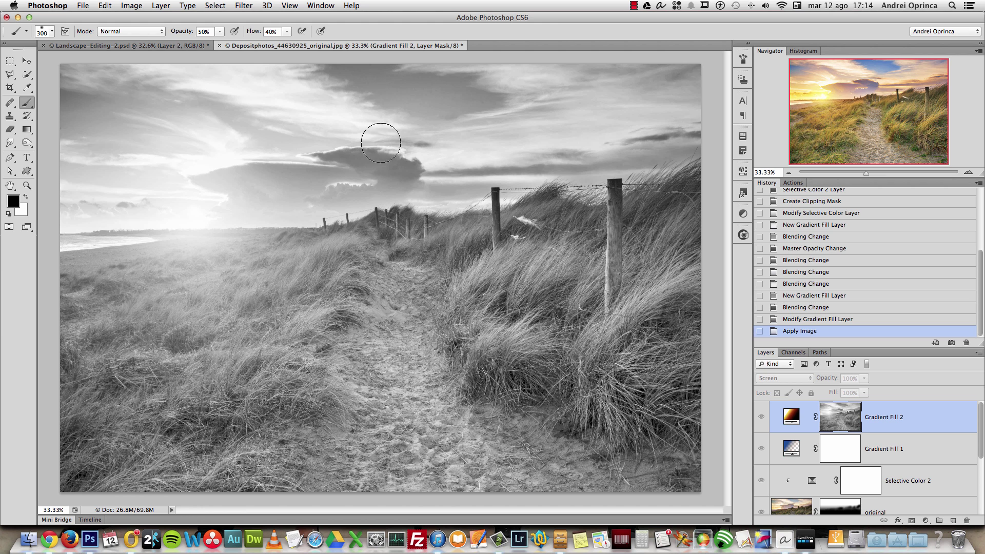
left_click(840, 418, "alt")
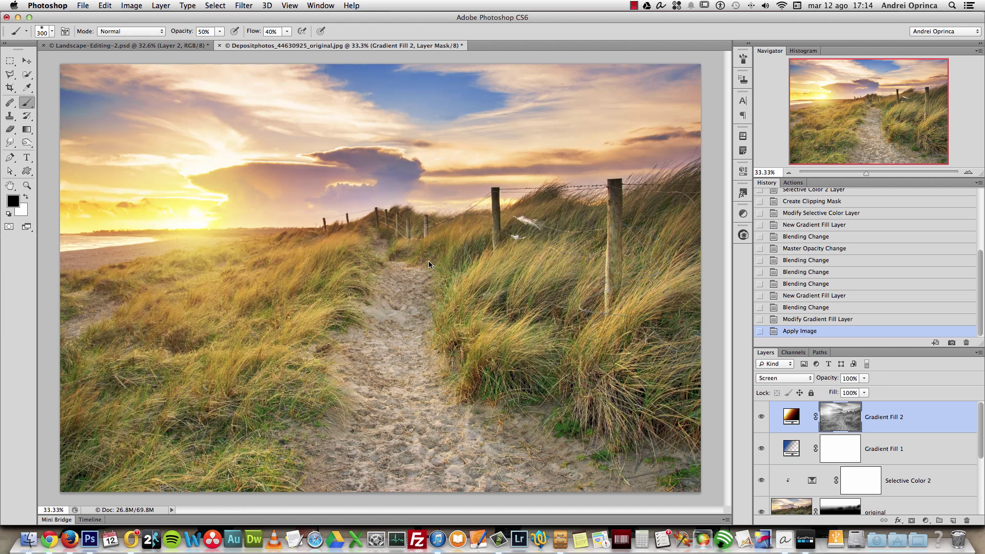
Darken the Gradient Fill 2 mask with Levels, setting the midtone input to 0.72 and raising the black input slightly
key("super+l")
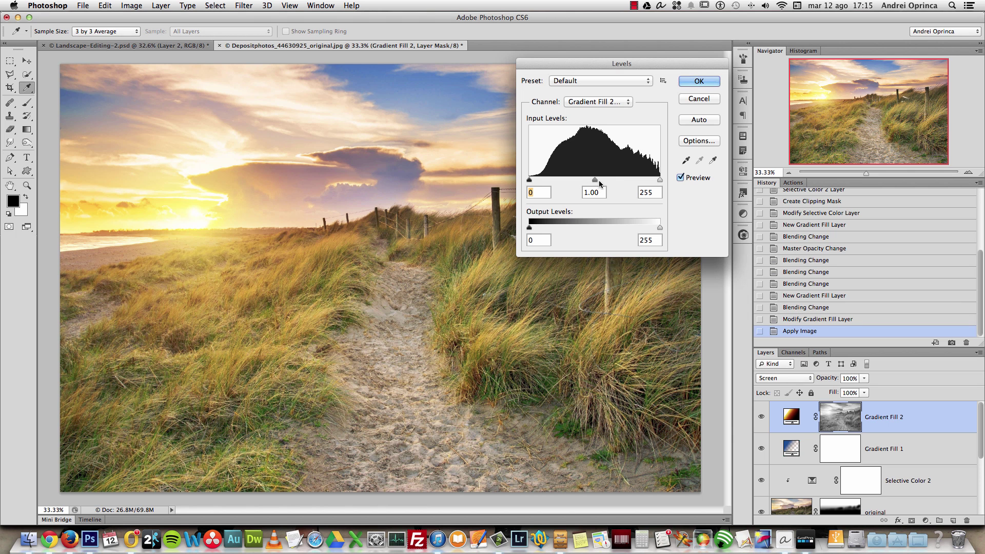
left_click_drag(599, 182, 637, 180)
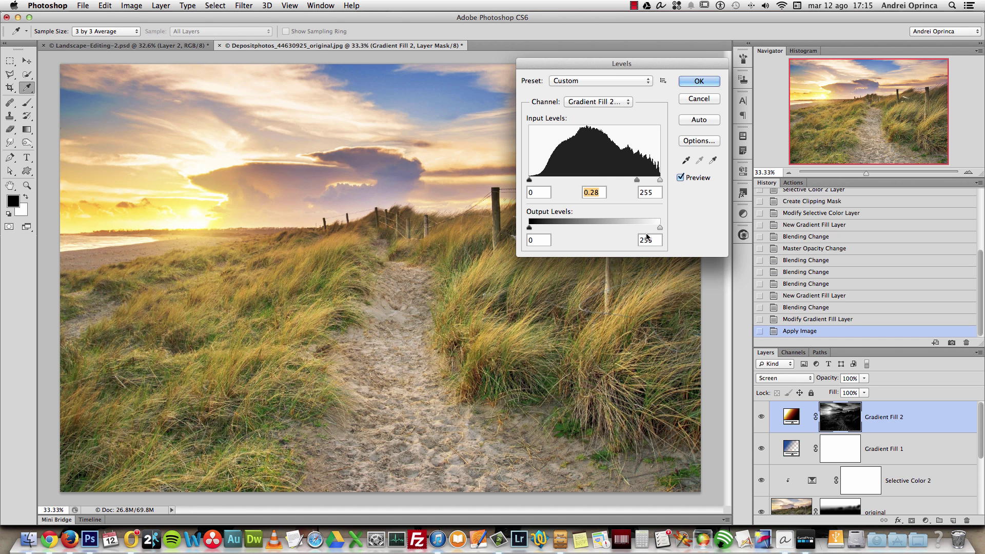
left_click_drag(637, 181, 608, 181)
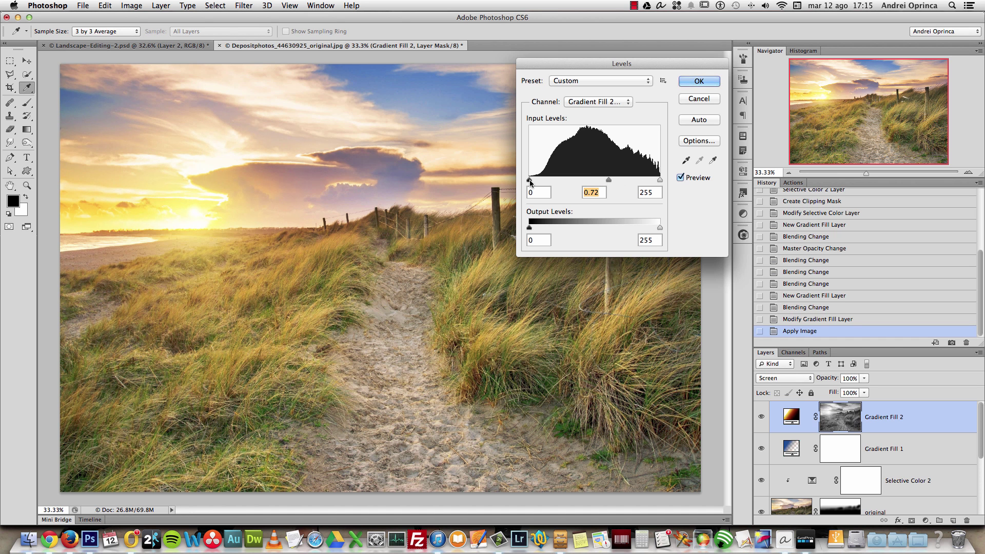
left_click_drag(529, 180, 538, 181)
left_click(681, 178)
left_click(681, 178)
left_click(698, 81)
key("b")
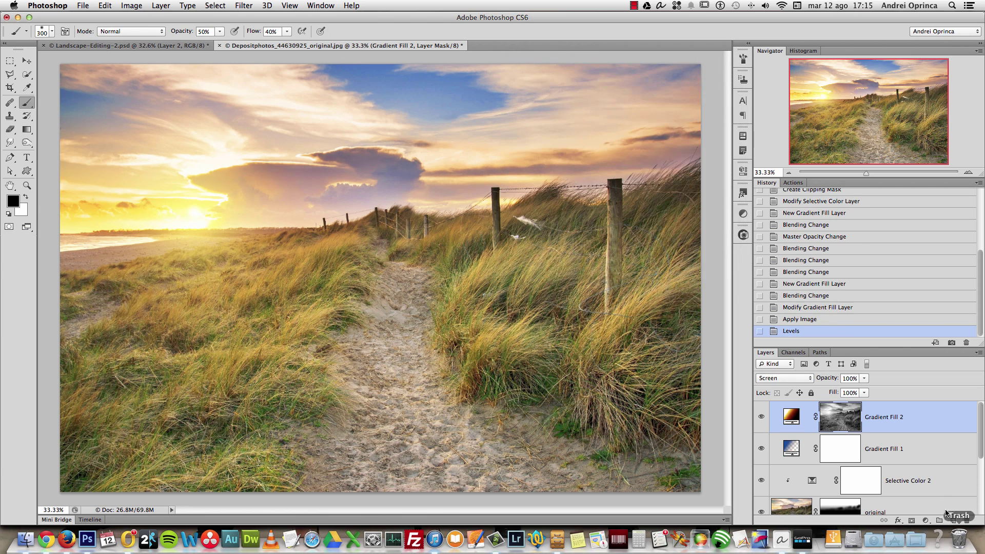
Inspect the Gradient Fill 2 mask on its own and compare the photo with the mask and the layer switched off and on
left_click(836, 417, "alt")
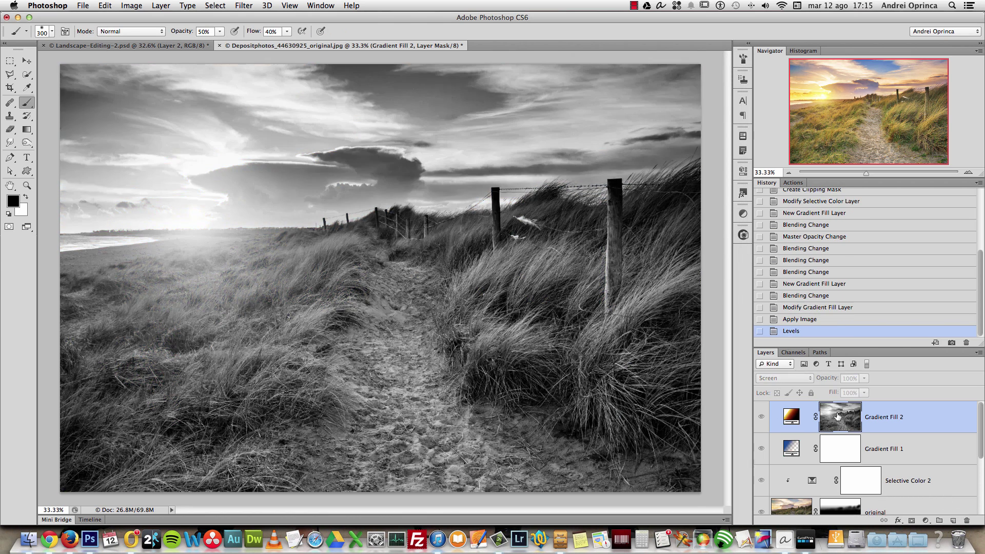
left_click(838, 416, "shift")
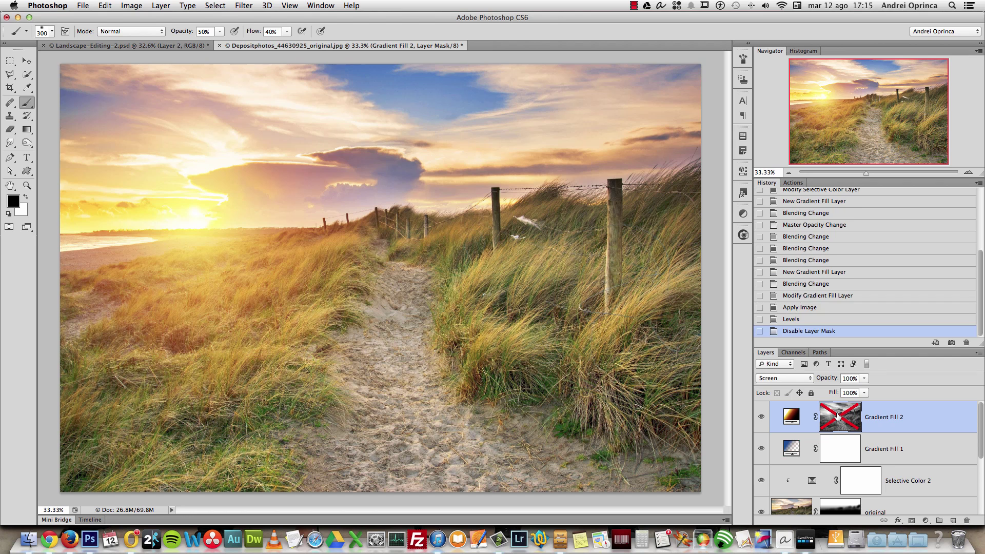
left_click(837, 417, "shift")
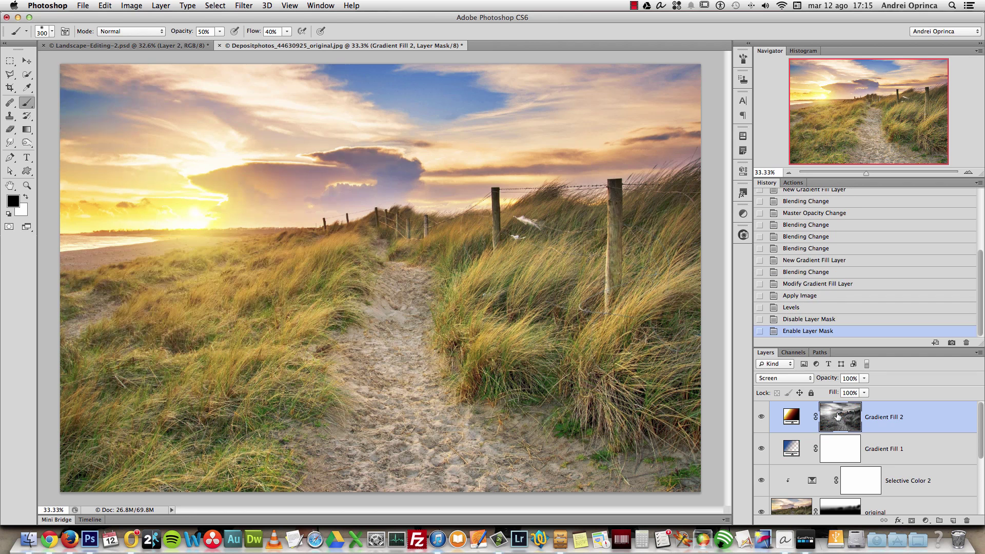
left_click(762, 419)
left_click(761, 418)
left_click(761, 418)
left_click(762, 419)
Recolour the yellow stop at 4% in the Gradient Fill 2 gradient to a light orange
double_click(791, 416)
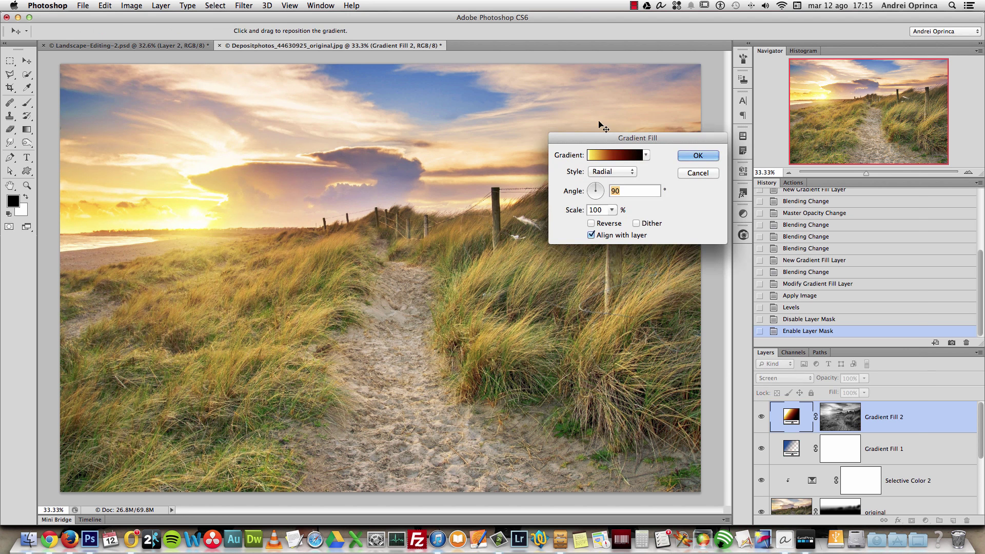
left_click(615, 155)
left_click(619, 377)
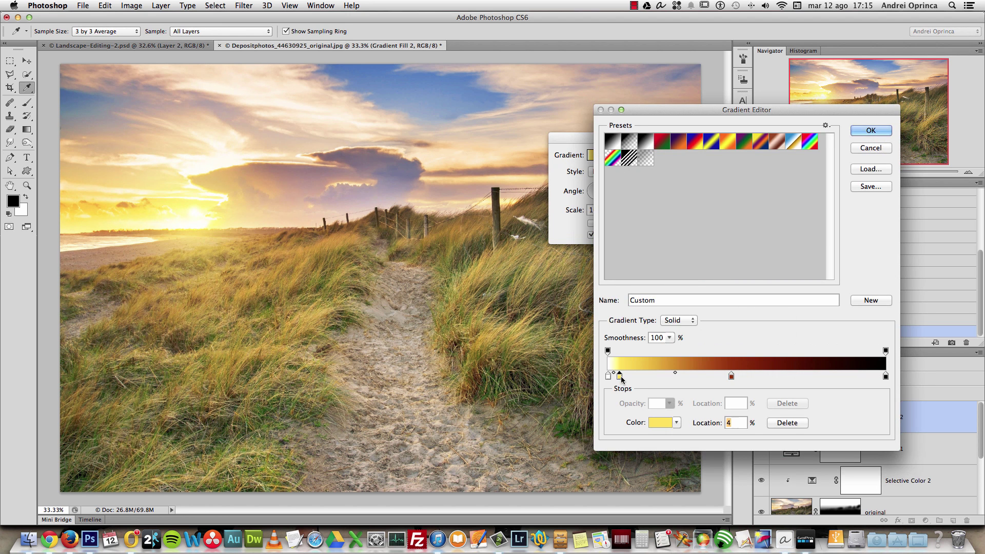
left_click(657, 421)
left_click(744, 253)
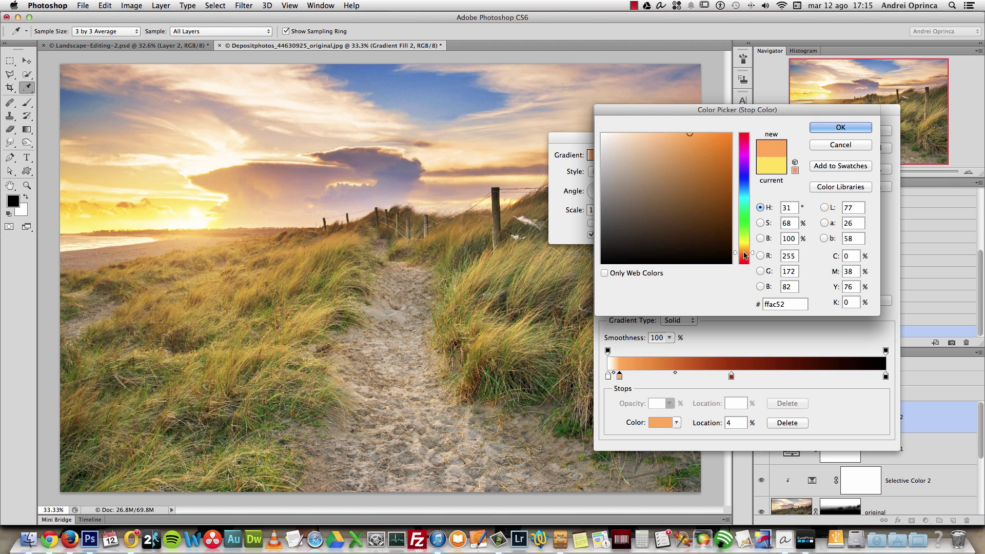
left_click(683, 133)
left_click(866, 128)
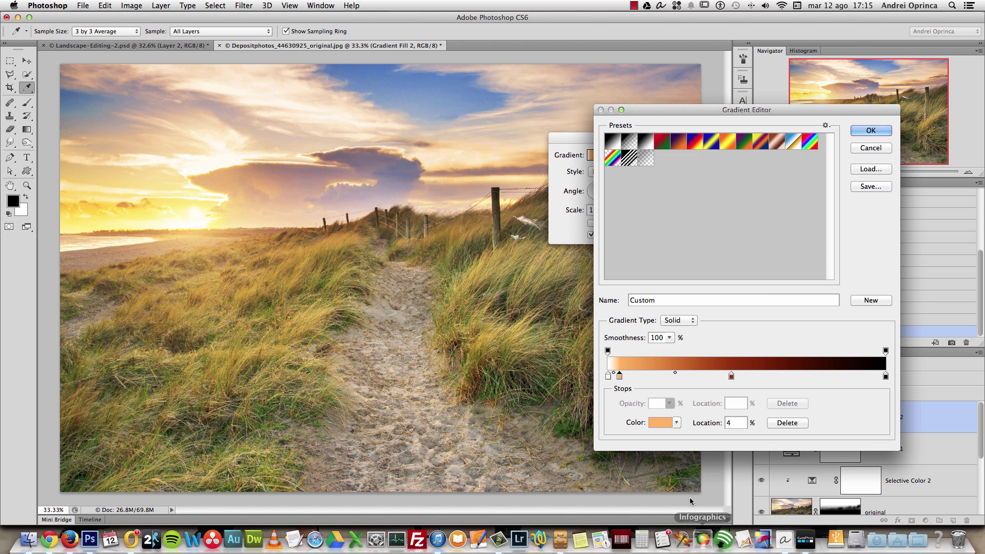
Try wider positions for the gradient's orange and dark red stops, settle red at 44% and orange near the white stop, and accept the gradient
left_click_drag(730, 375, 753, 376)
left_click_drag(620, 376, 629, 376)
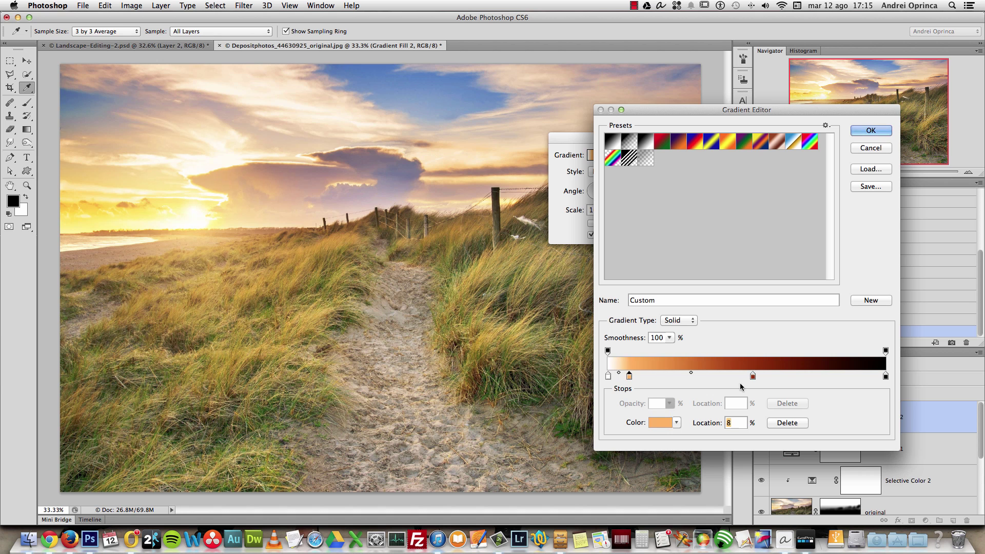
left_click_drag(752, 376, 731, 376)
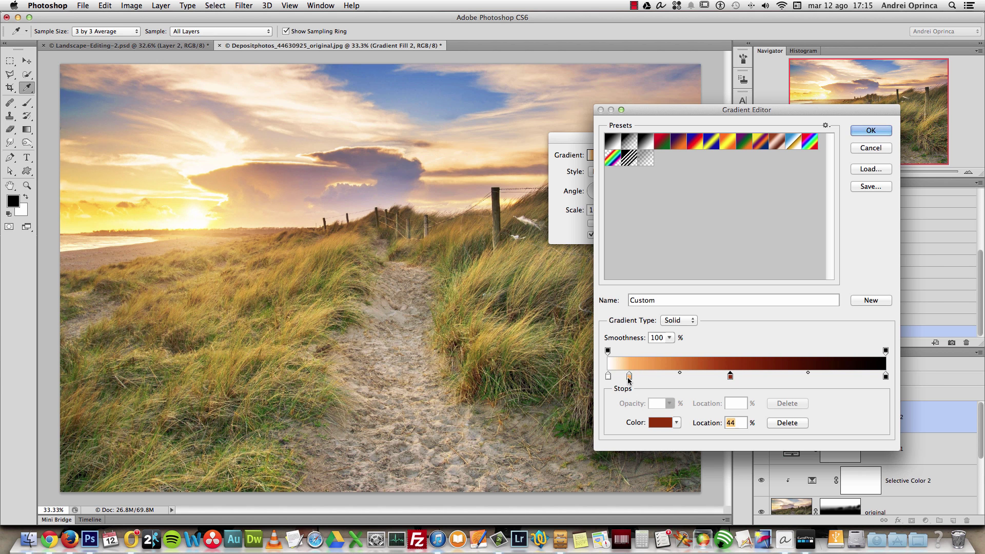
left_click_drag(629, 376, 619, 376)
left_click(869, 132)
Scale the Gradient Fill 2 radial gradient to 166% and compare the photo with the layer hidden and shown
left_click(611, 210)
left_click_drag(620, 222, 622, 222)
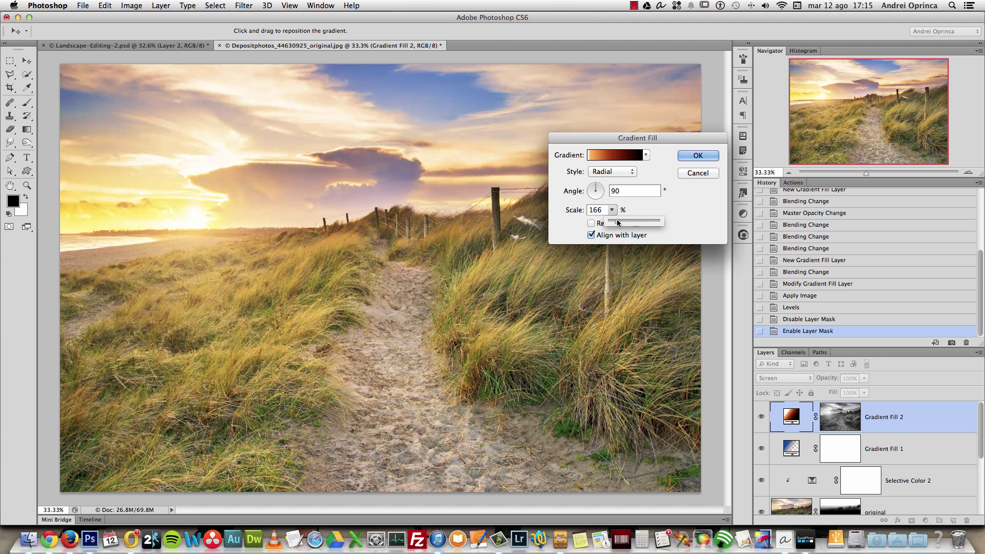
left_click(697, 189)
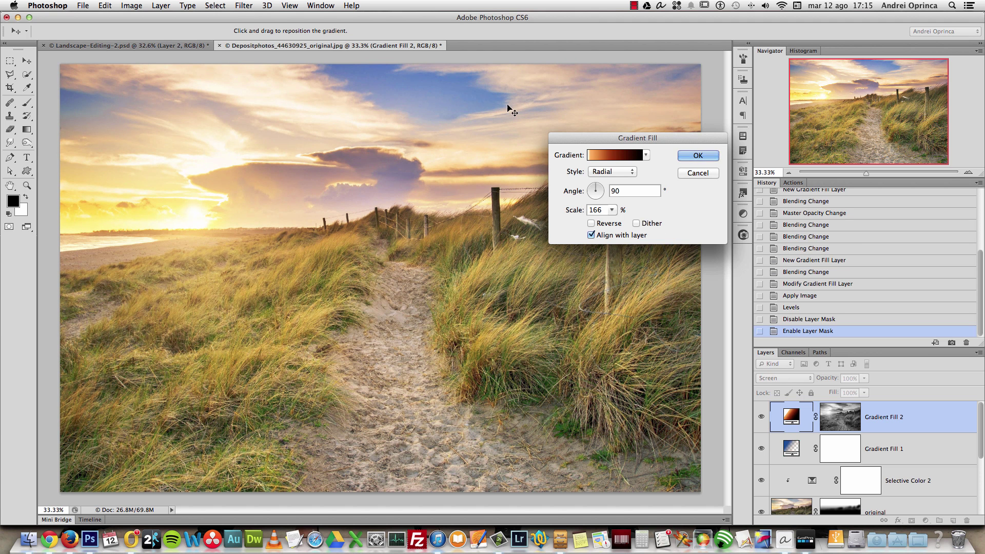
key("Return")
key("b")
left_click(761, 417)
left_click(761, 417)
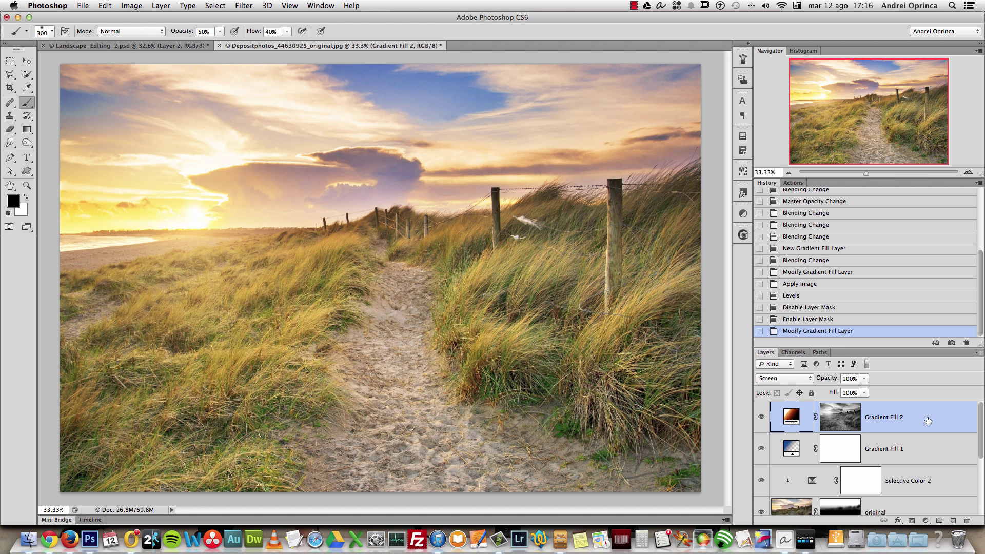
Stamp all visible layers into a new merged layer above Gradient Fill 2
key("alt+shift+super+e")
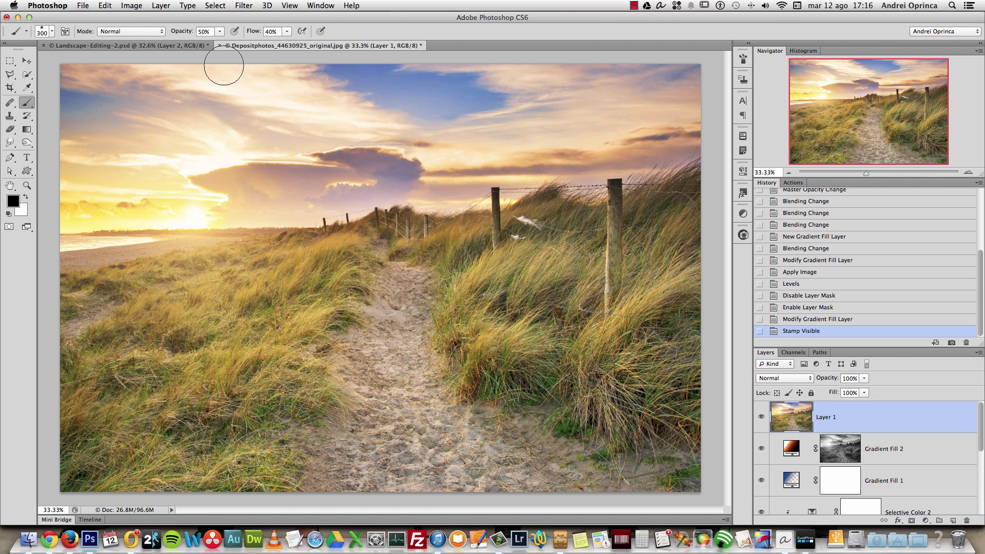
key("super+a")
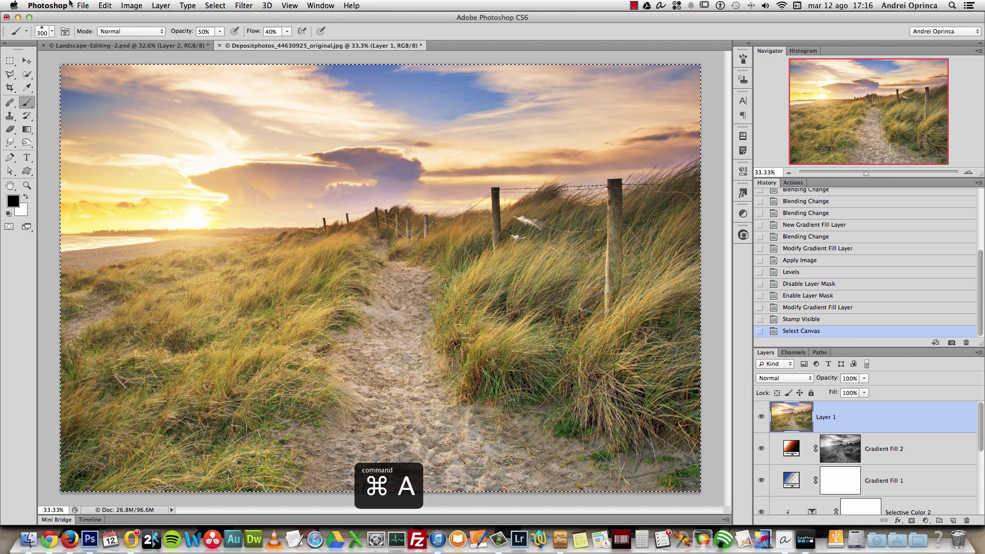
left_click(106, 6)
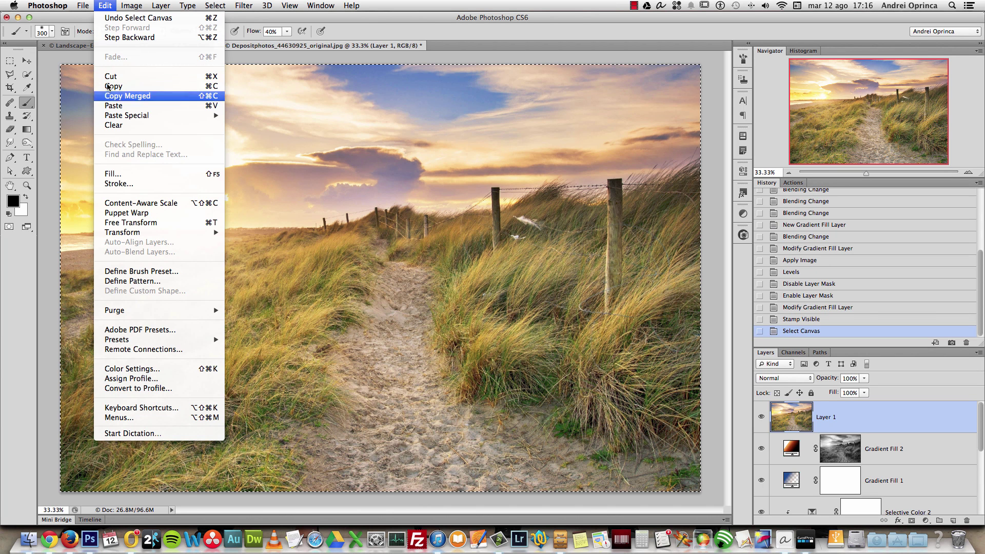
key("super+d")
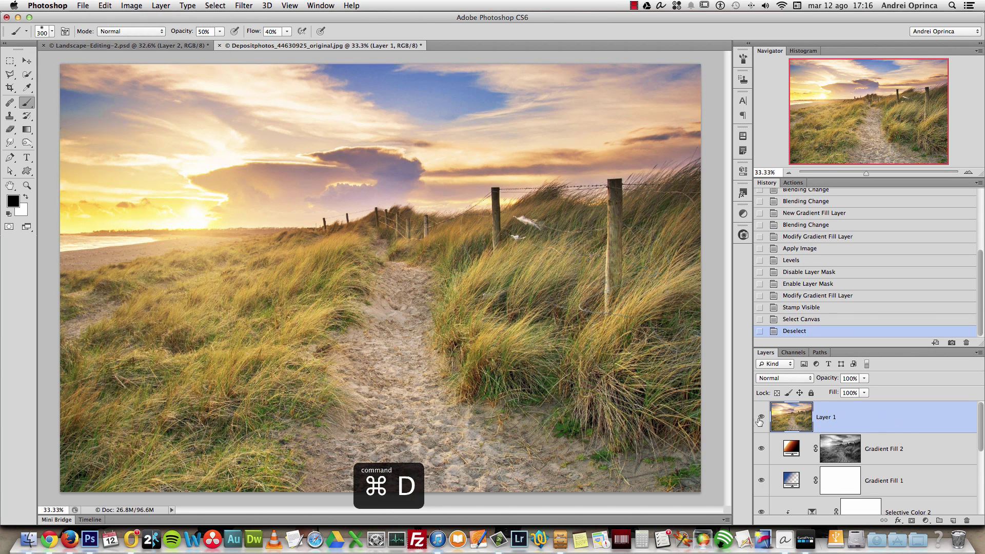
Blend the merged Layer 1 with Multiply at 31% opacity and compare the photo with it hidden and shown
left_click(800, 378)
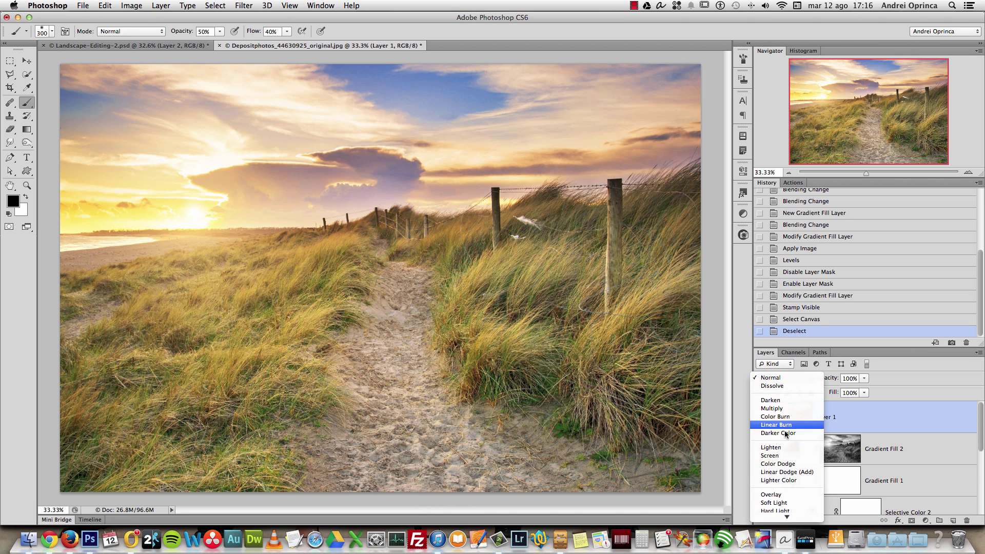
left_click(780, 409)
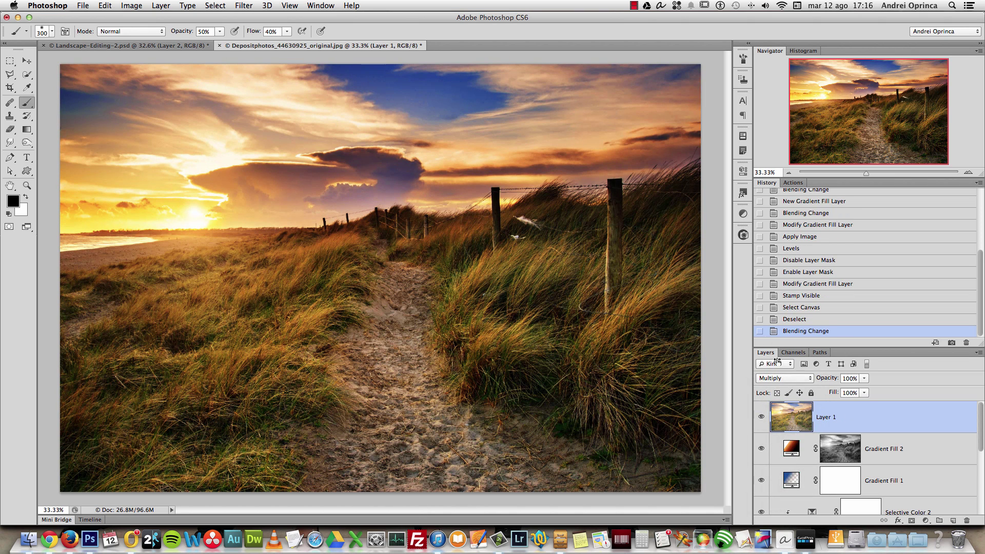
left_click(865, 378)
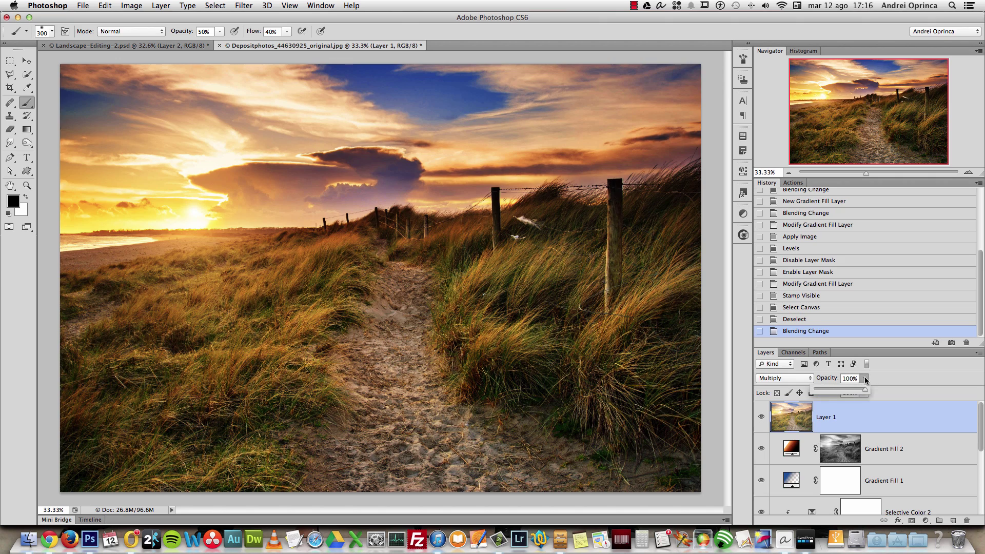
left_click(825, 391)
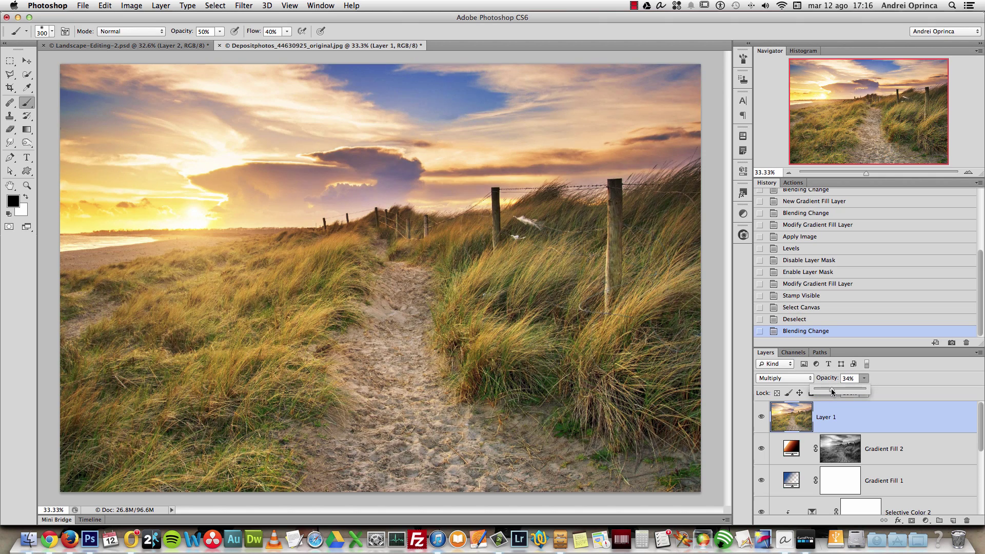
left_click_drag(832, 392, 831, 392)
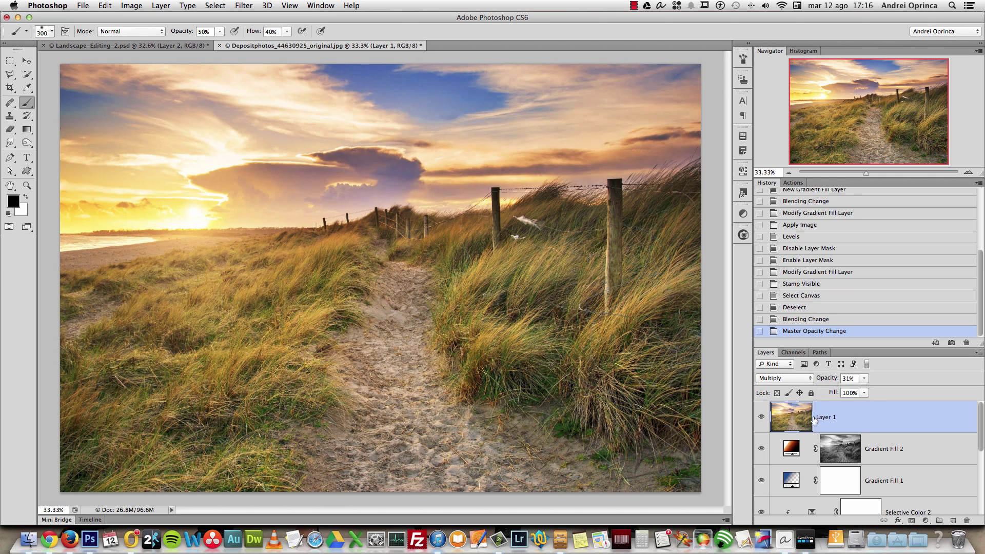
left_click(761, 417)
left_click(761, 417)
Save a history snapshot of the finished edit and another showing only the original layer with its mask disabled
left_click(951, 341)
scroll(887, 450, "down", 1)
scroll(886, 449, "down", 5)
left_click(761, 447, "alt")
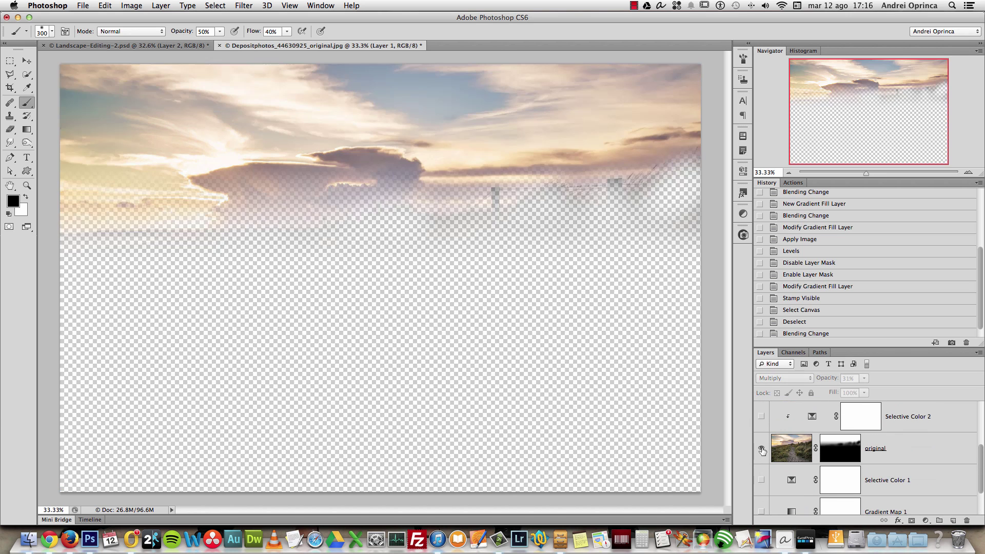
left_click(837, 453, "shift")
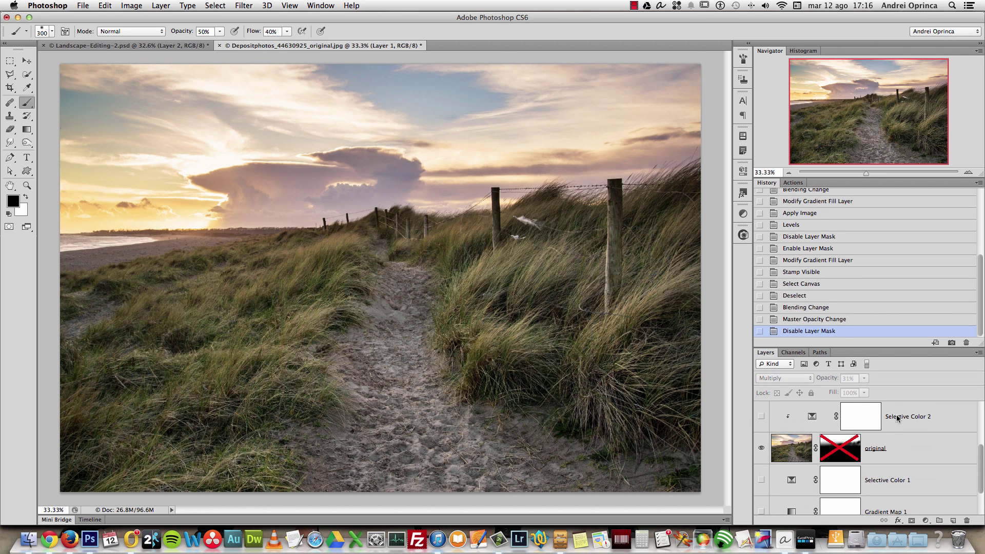
Compare the edited photo in Snapshot 1 with the original in Snapshot 2 by switching between them, ending on Snapshot 1
scroll(893, 283, "up", 10)
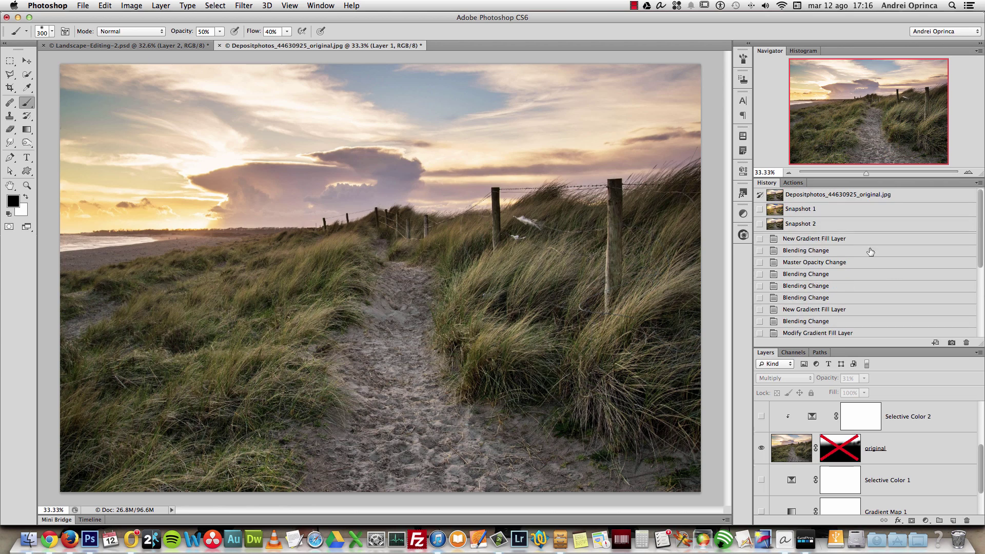
left_click(799, 210)
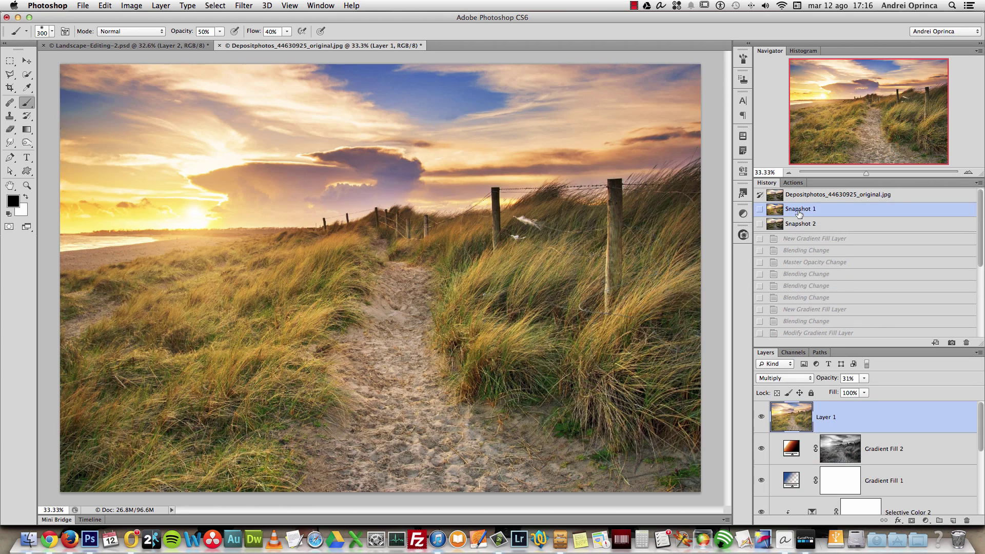
left_click(798, 223)
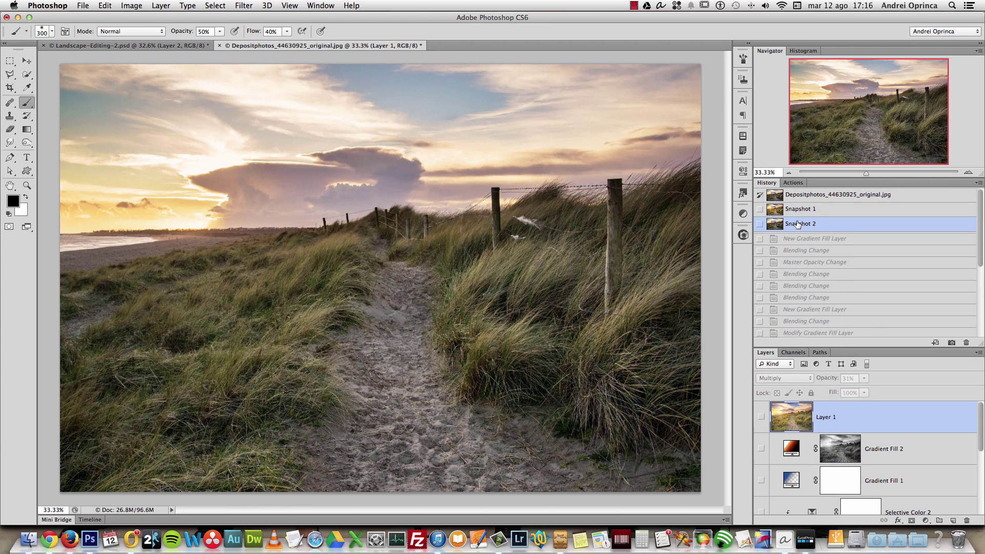
left_click(797, 212)
left_click(796, 221)
left_click(797, 210)
left_click(802, 225)
left_click(802, 225)
left_click(803, 212)
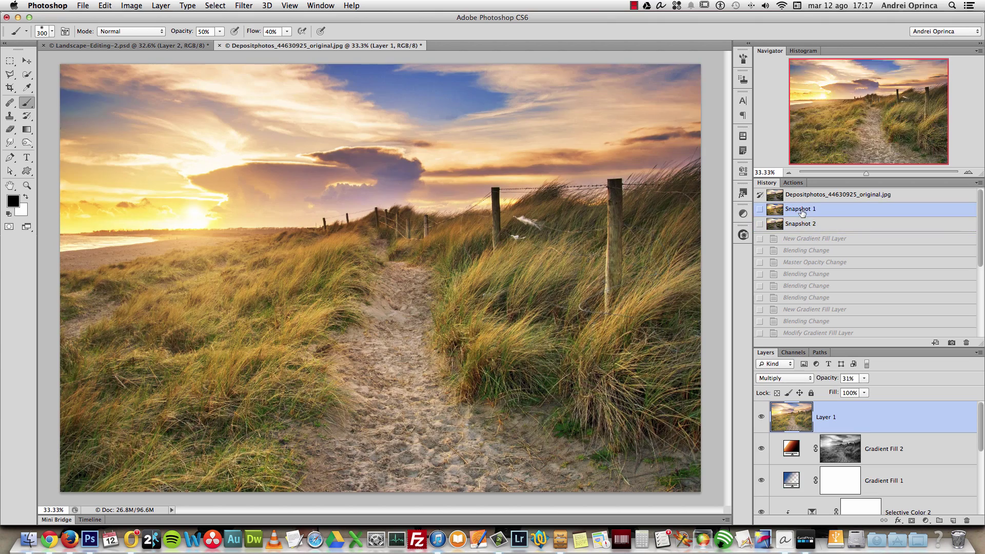
left_click(797, 224)
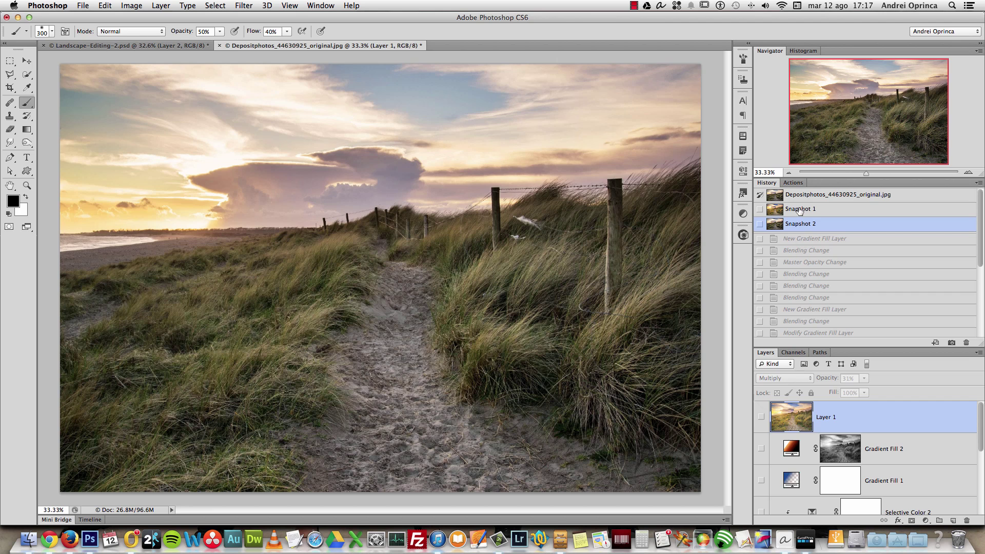
left_click(799, 211)
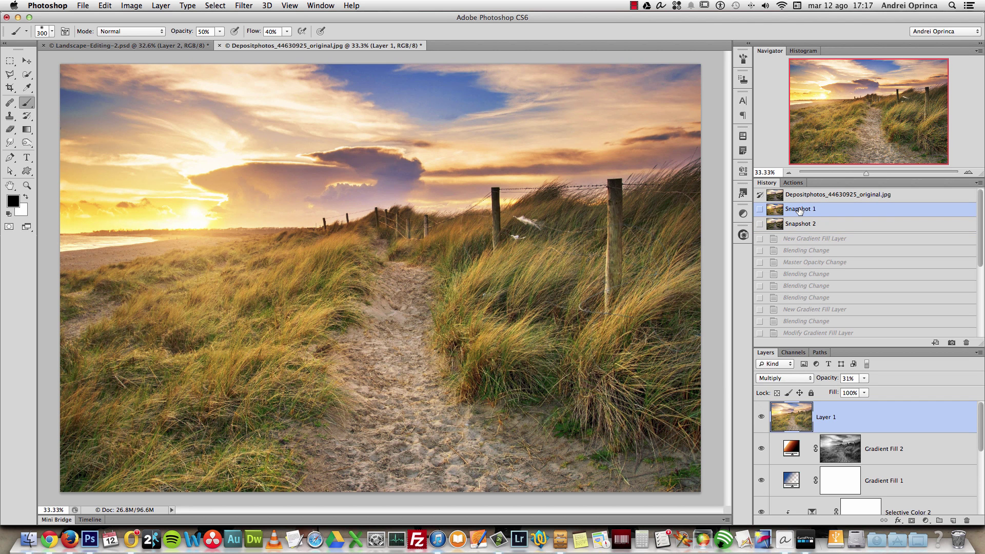